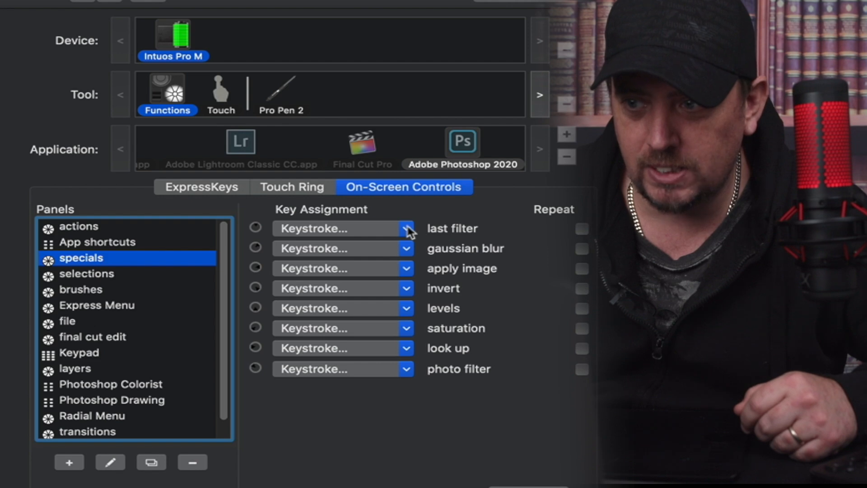
Step: Open the keystroke assignment of the last filter entry in the specials on-screen control for Adobe Photoshop 2020
{"action": "left_click", "coordinate": [407, 228]}
{"action": "mouse_move", "coordinate": [382, 251]}
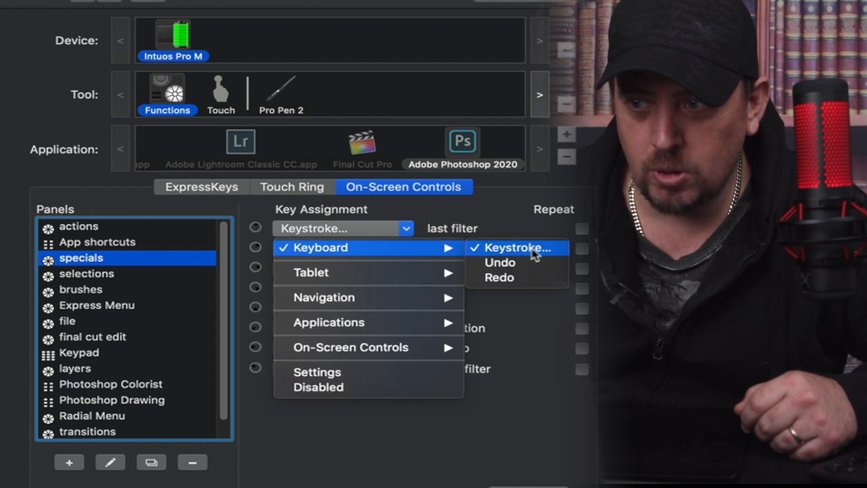
{"action": "left_click", "coordinate": [532, 249]}
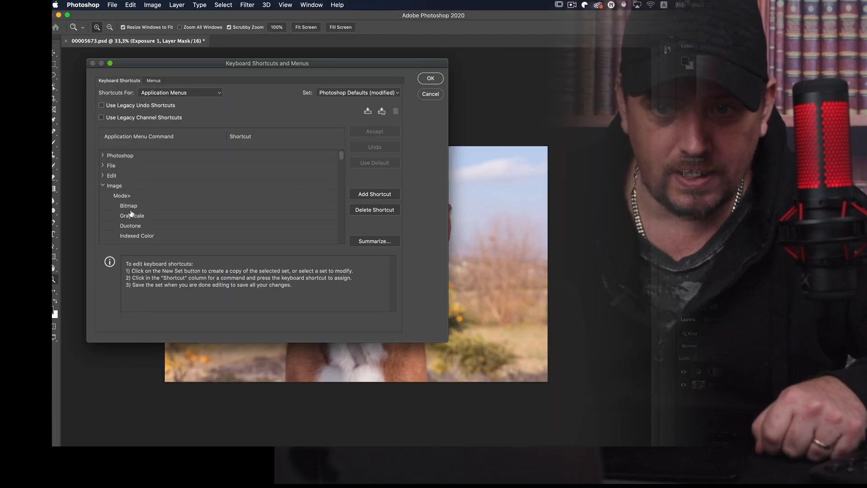
Step: In Photoshop's keyboard shortcut list, collapse the Image commands and select Last Filter under Filter to check its shortcut
{"action": "scroll", "coordinate": [130, 213], "scroll_direction": "down", "scroll_amount": 12}
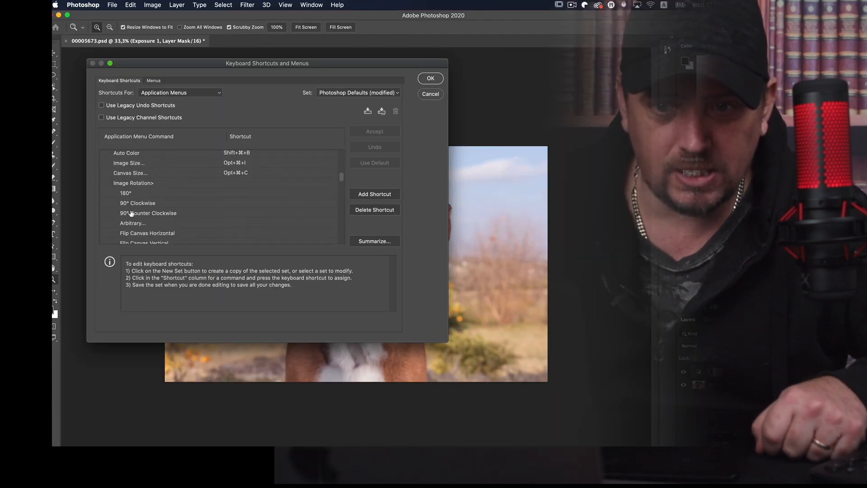
{"action": "scroll", "coordinate": [130, 214], "scroll_direction": "up", "scroll_amount": 12}
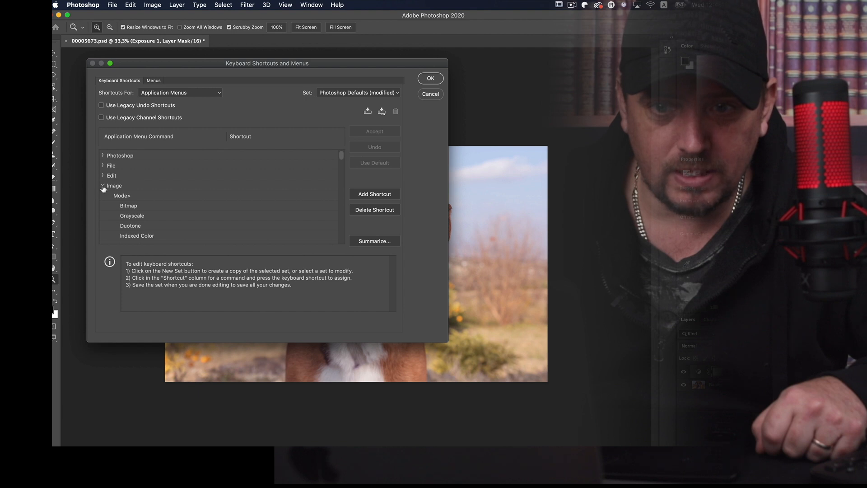
{"action": "left_click", "coordinate": [102, 186]}
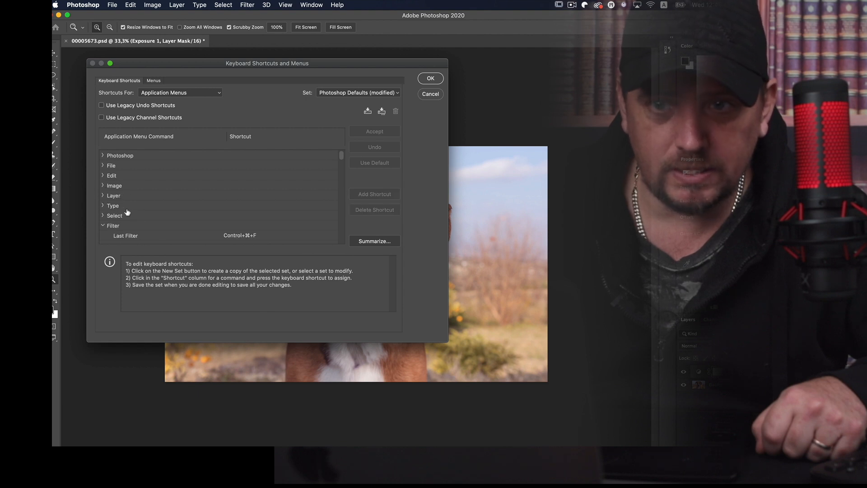
{"action": "left_click", "coordinate": [128, 235]}
{"action": "scroll", "coordinate": [129, 236], "scroll_direction": "down", "scroll_amount": 3}
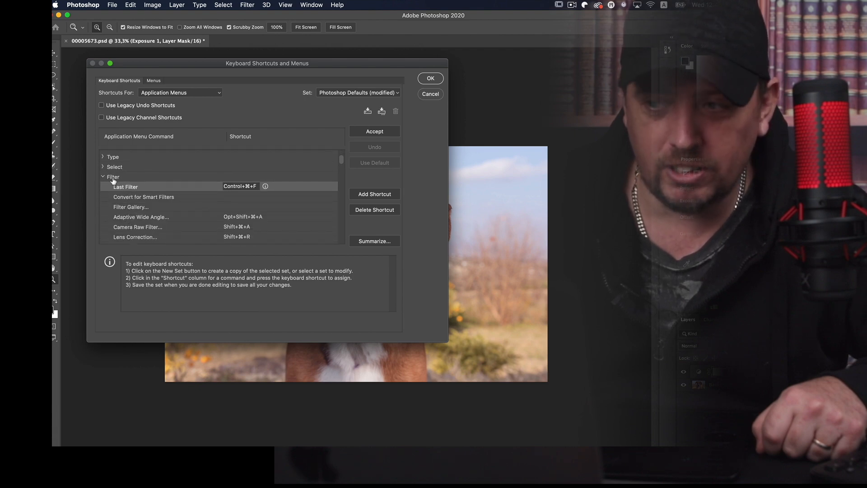
Step: Switch back to the Wacom Tablet settings and accept the last filter keystroke
{"action": "key", "text": "ctrl+Up"}
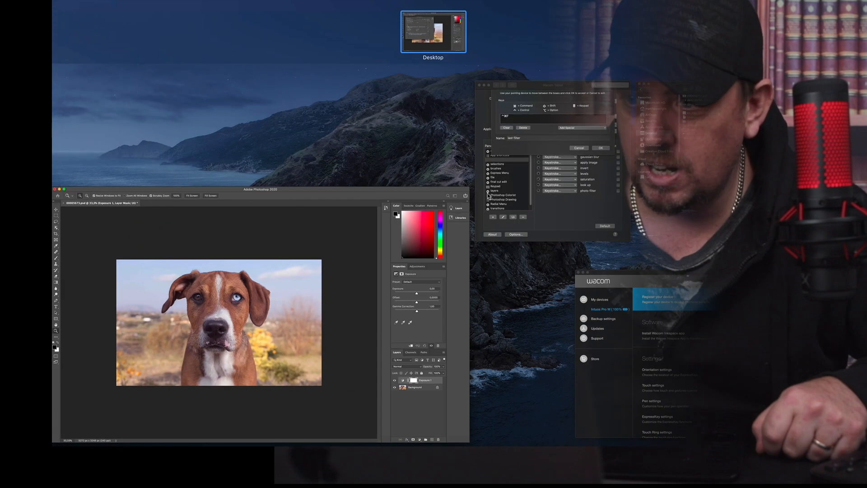
{"action": "left_click", "coordinate": [603, 170]}
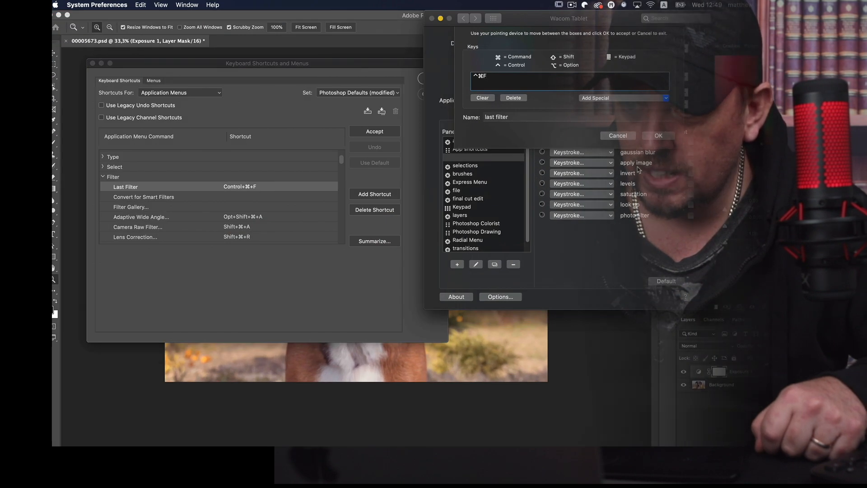
{"action": "left_click", "coordinate": [654, 135]}
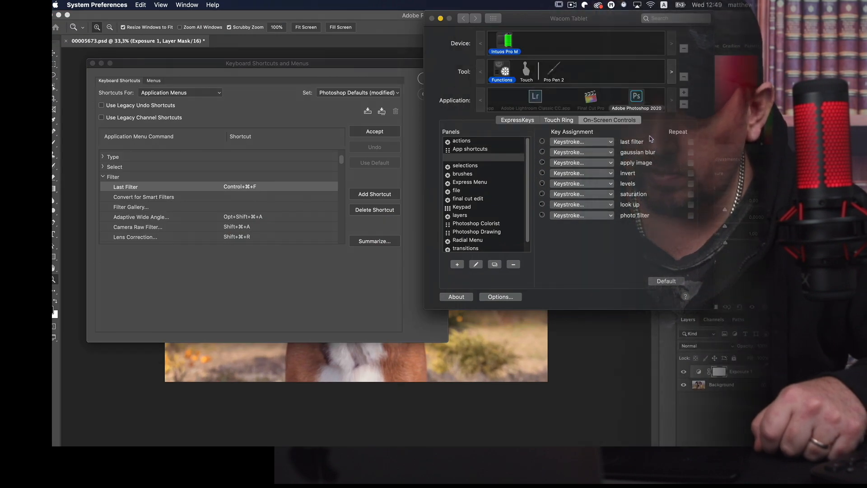
Step: Open the keystroke assignment of the gaussian blur entry in the specials control
{"action": "left_click", "coordinate": [607, 162]}
{"action": "mouse_move", "coordinate": [599, 164]}
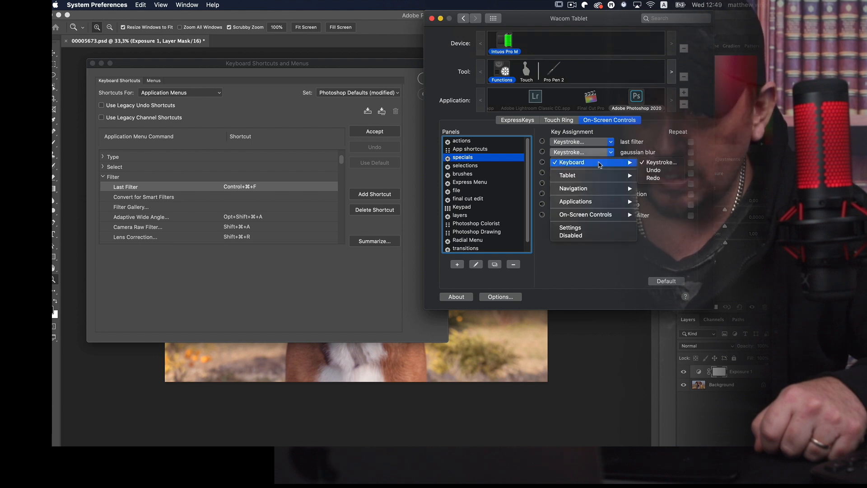
{"action": "left_click", "coordinate": [651, 164]}
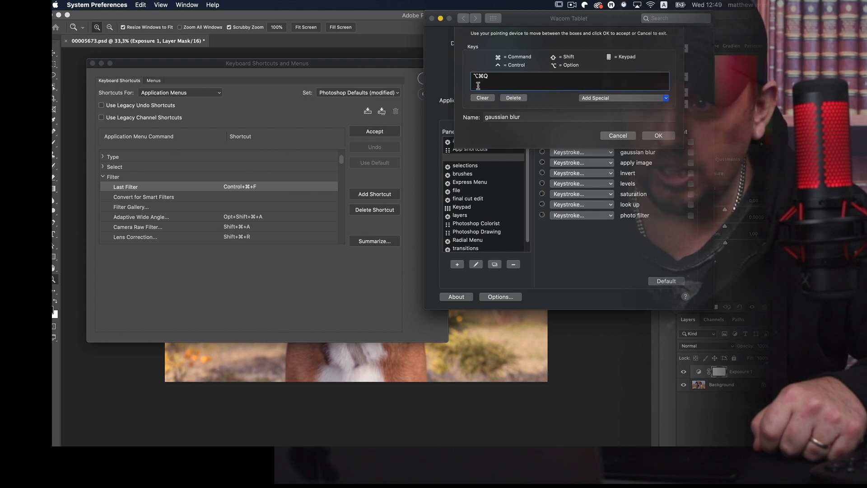
Step: Switch to Photoshop's keyboard shortcut list and select Gaussian Blur among the Filter commands to check its shortcut
{"action": "left_click", "coordinate": [280, 175]}
{"action": "left_click", "coordinate": [103, 177]}
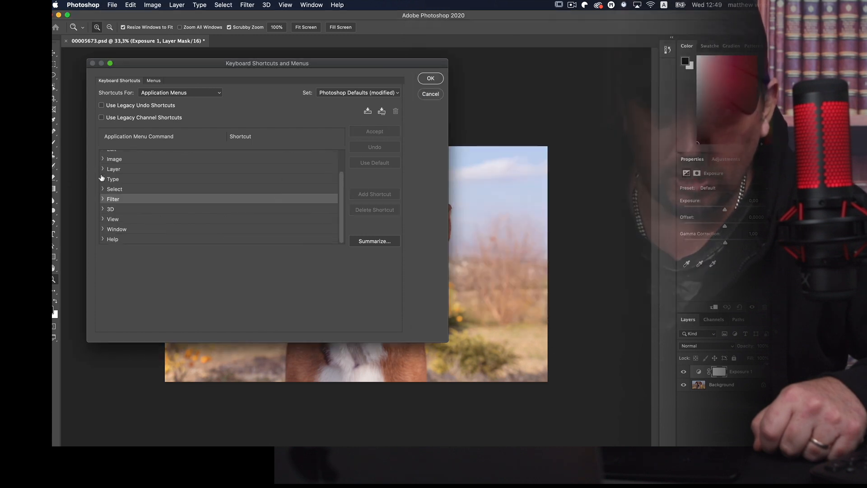
{"action": "scroll", "coordinate": [139, 189], "scroll_direction": "up", "scroll_amount": 3}
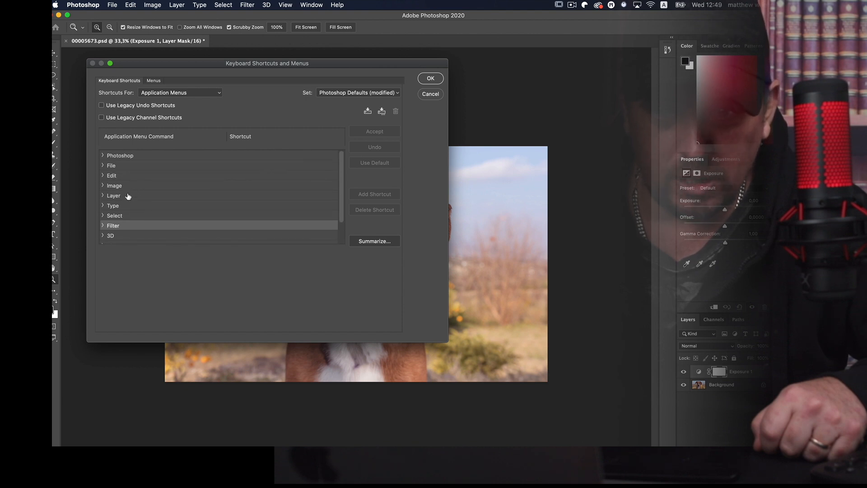
{"action": "scroll", "coordinate": [128, 196], "scroll_direction": "down", "scroll_amount": 3}
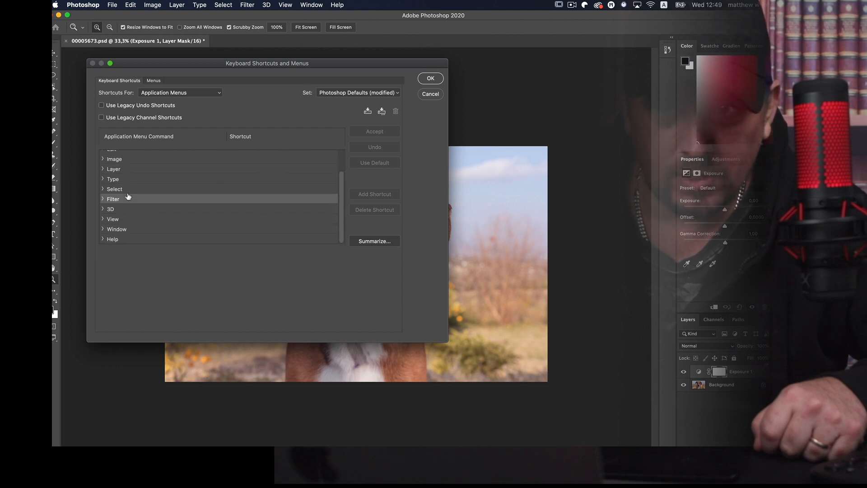
{"action": "left_click", "coordinate": [103, 199]}
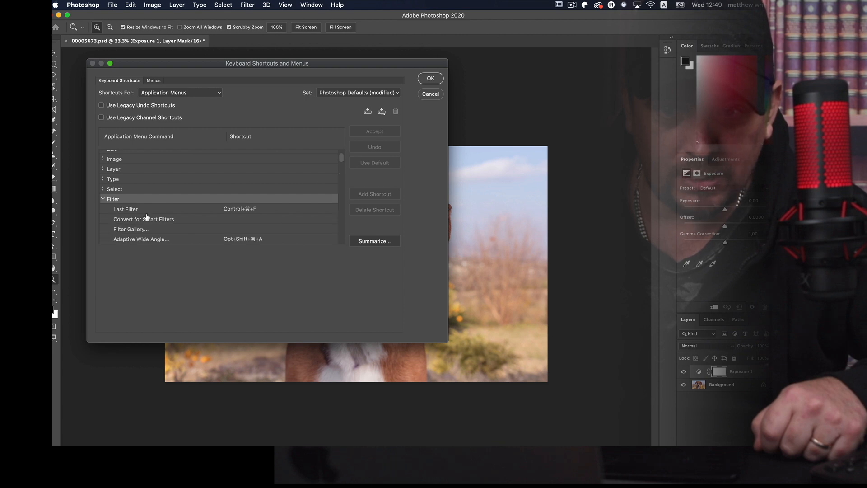
{"action": "scroll", "coordinate": [147, 217], "scroll_direction": "down", "scroll_amount": 5}
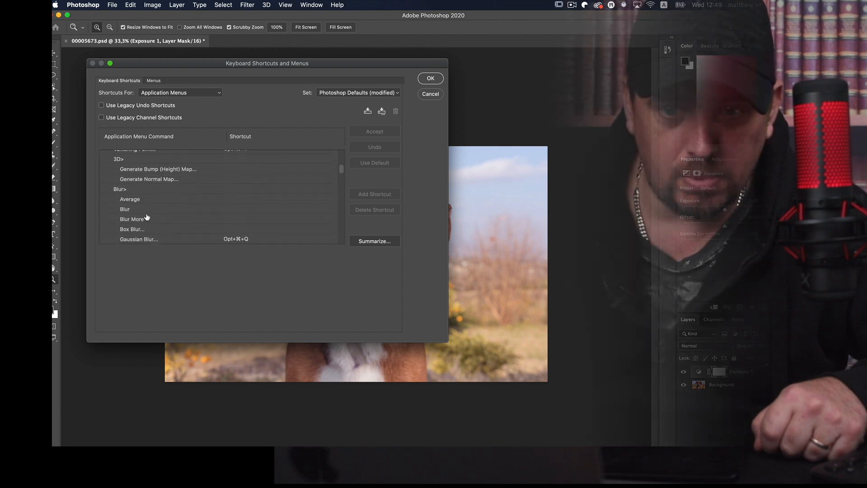
{"action": "scroll", "coordinate": [147, 217], "scroll_direction": "down", "scroll_amount": 1}
{"action": "left_click", "coordinate": [136, 222]}
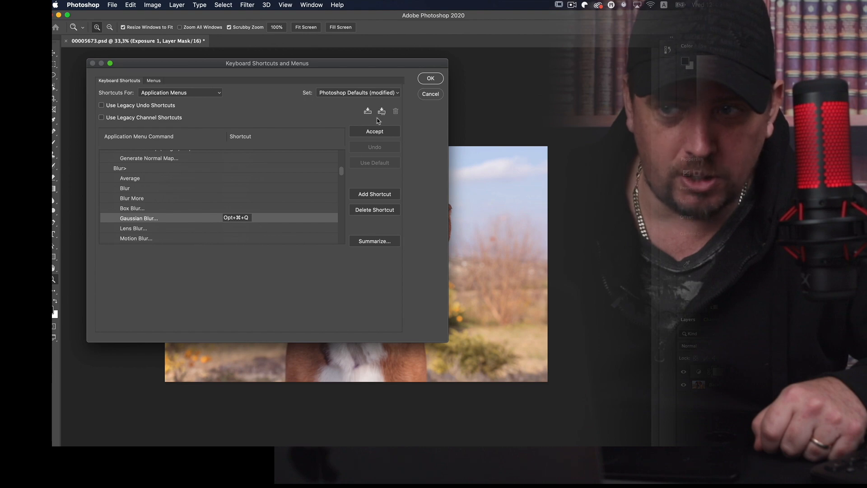
{"action": "left_click", "coordinate": [432, 80]}
Step: Return to the Wacom Tablet settings and accept the gaussian blur keystroke
{"action": "key", "text": "ctrl+Up"}
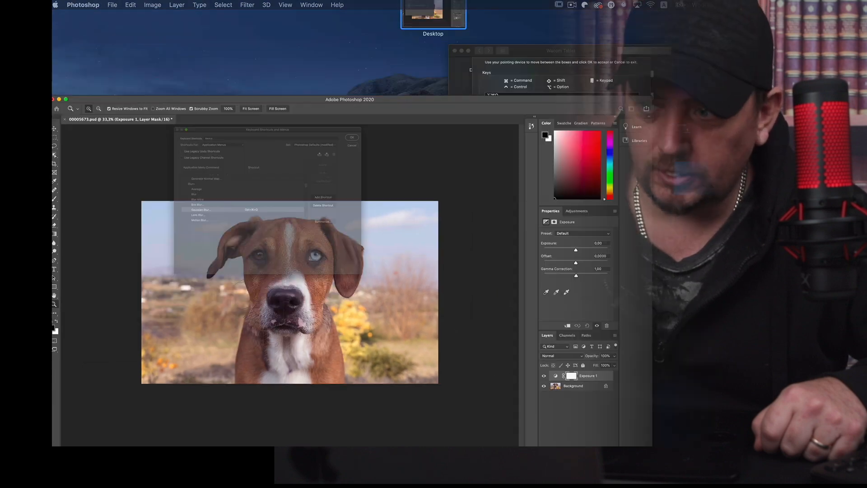
{"action": "left_click", "coordinate": [623, 169]}
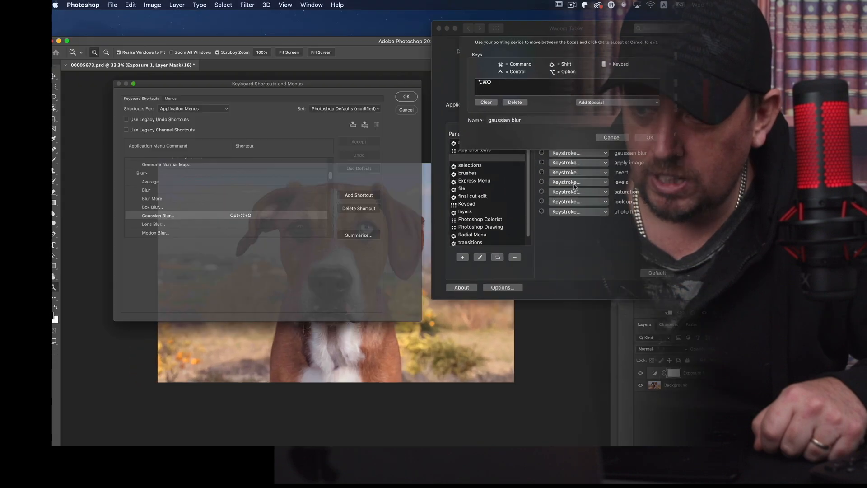
{"action": "left_click", "coordinate": [658, 135]}
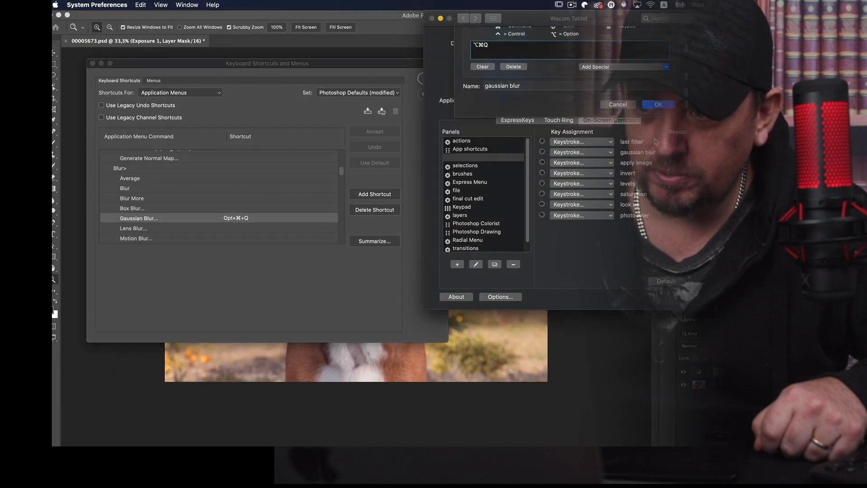
Step: Open the keystroke assignment of the apply image entry in the specials control
{"action": "left_click", "coordinate": [610, 173]}
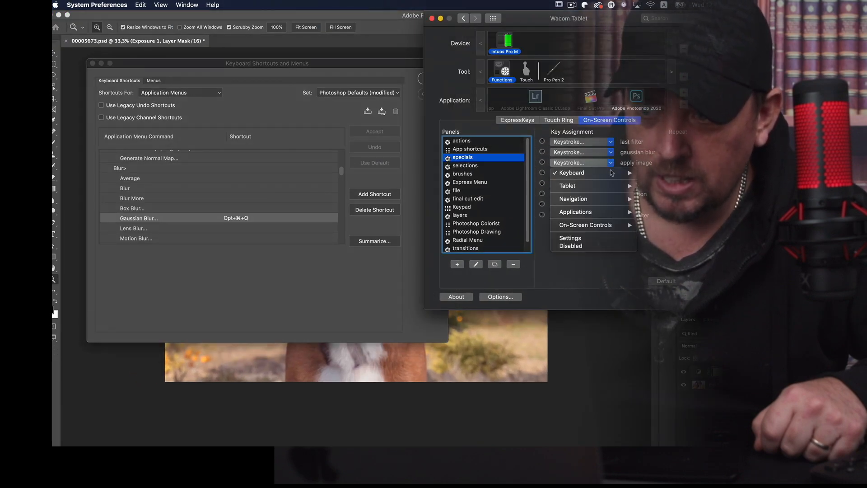
{"action": "mouse_move", "coordinate": [623, 173]}
{"action": "left_click", "coordinate": [659, 173]}
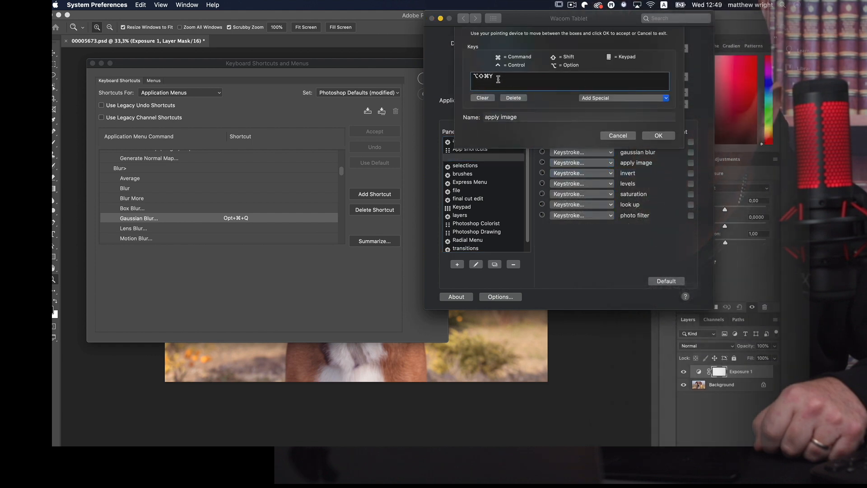
Step: Switch to Photoshop's keyboard shortcut list and look through the Image commands for Apply Image
{"action": "left_click", "coordinate": [243, 271]}
{"action": "scroll", "coordinate": [165, 193], "scroll_direction": "up", "scroll_amount": 4}
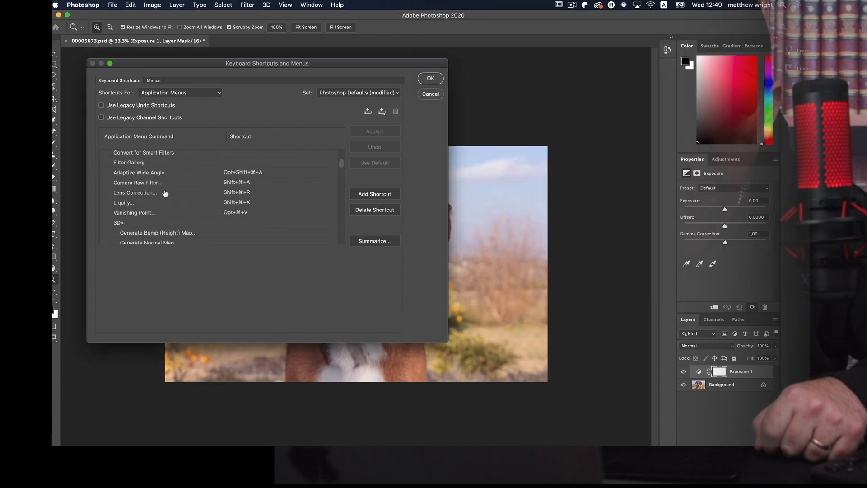
{"action": "scroll", "coordinate": [165, 193], "scroll_direction": "up", "scroll_amount": 5}
{"action": "left_click", "coordinate": [103, 186]}
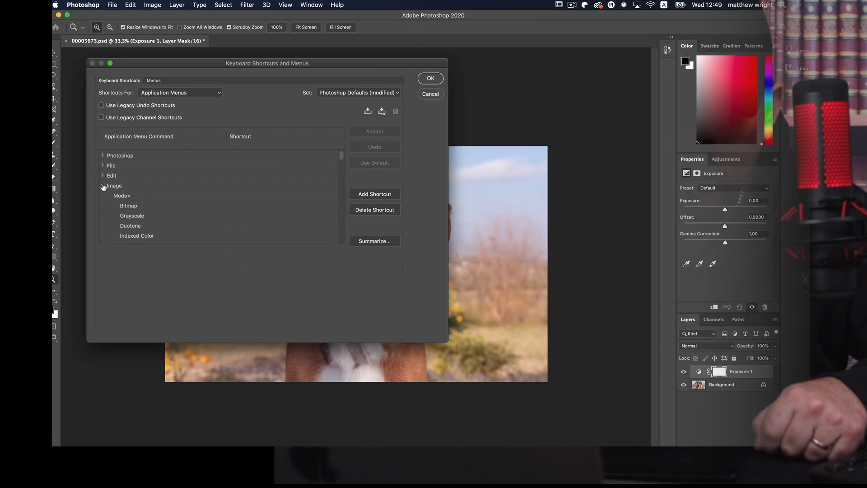
{"action": "scroll", "coordinate": [166, 228], "scroll_direction": "down", "scroll_amount": 10}
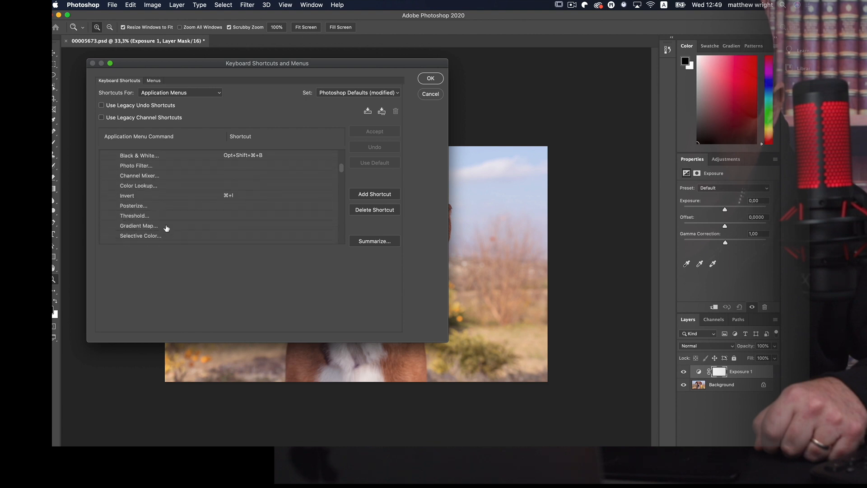
{"action": "scroll", "coordinate": [167, 228], "scroll_direction": "down", "scroll_amount": 4}
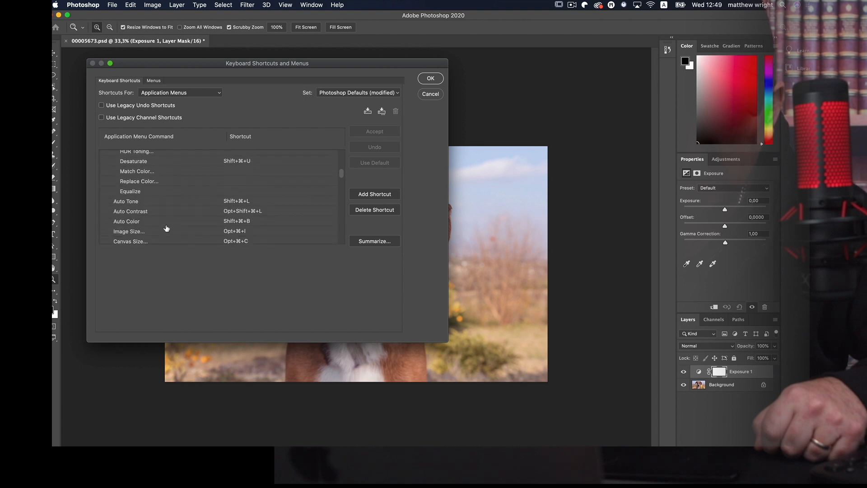
{"action": "scroll", "coordinate": [166, 228], "scroll_direction": "down", "scroll_amount": 2}
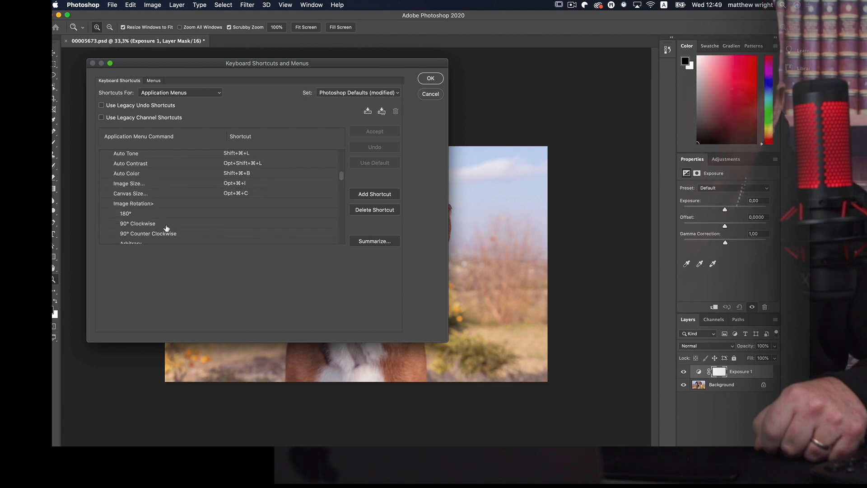
Step: Search Photoshop's Help for "apply" and check where Apply Image sits among the Image commands and its shortcut
{"action": "left_click", "coordinate": [340, 6]}
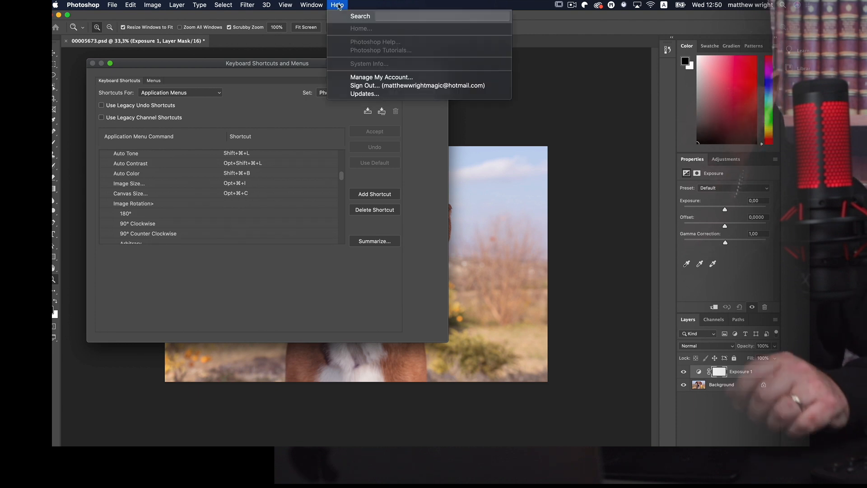
{"action": "type", "text": "apply"}
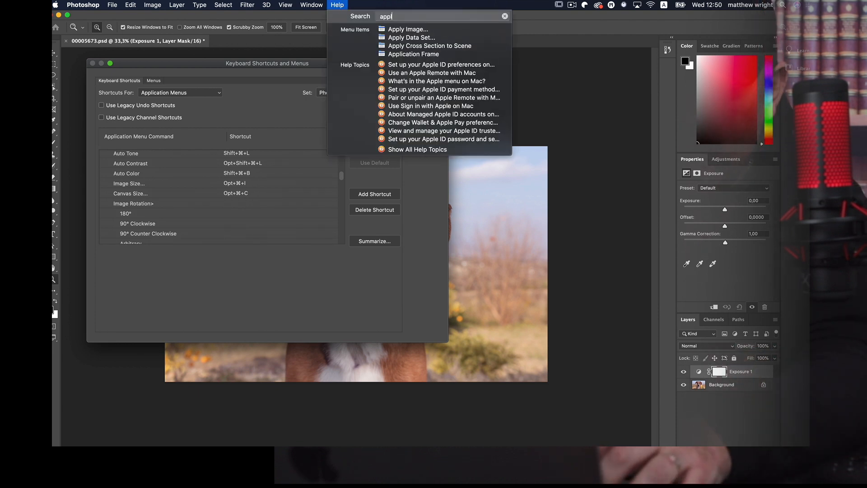
{"action": "left_click", "coordinate": [351, 8]}
{"action": "left_click", "coordinate": [339, 6]}
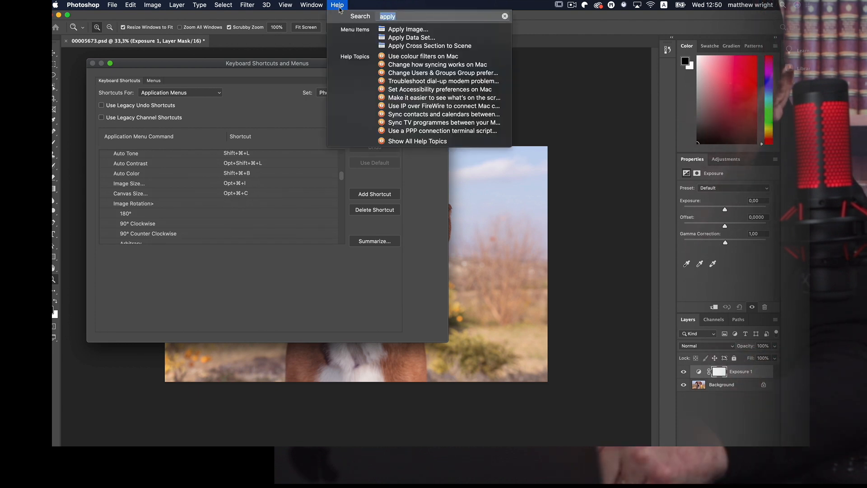
{"action": "mouse_move", "coordinate": [406, 31]}
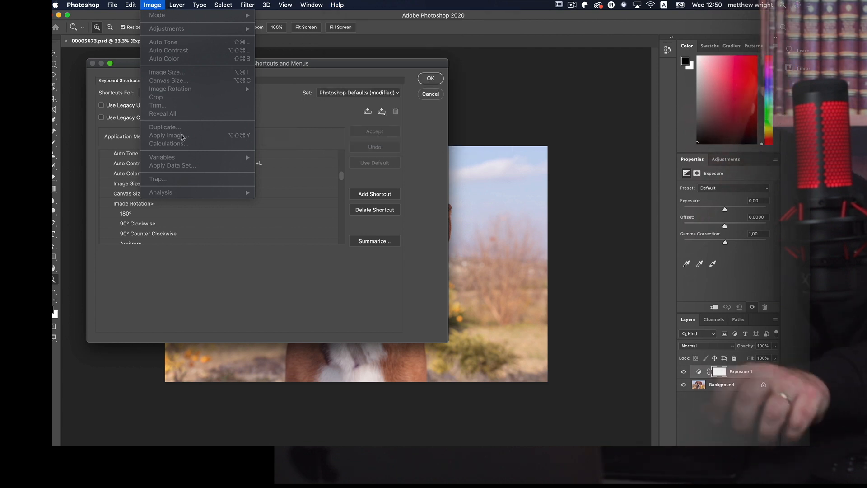
{"action": "left_click", "coordinate": [248, 270]}
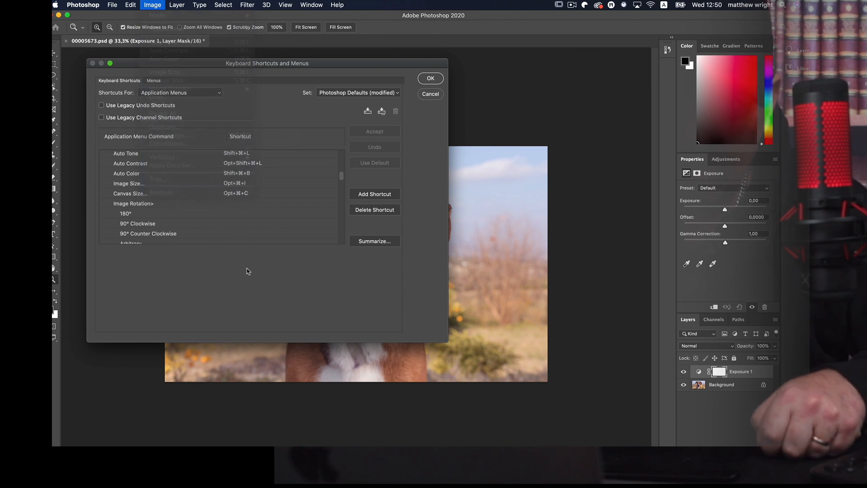
Step: Look through the Image commands in the keyboard shortcut list, select Apply Image to check its shortcut, and close the shortcut editor
{"action": "scroll", "coordinate": [204, 195], "scroll_direction": "up", "scroll_amount": 10}
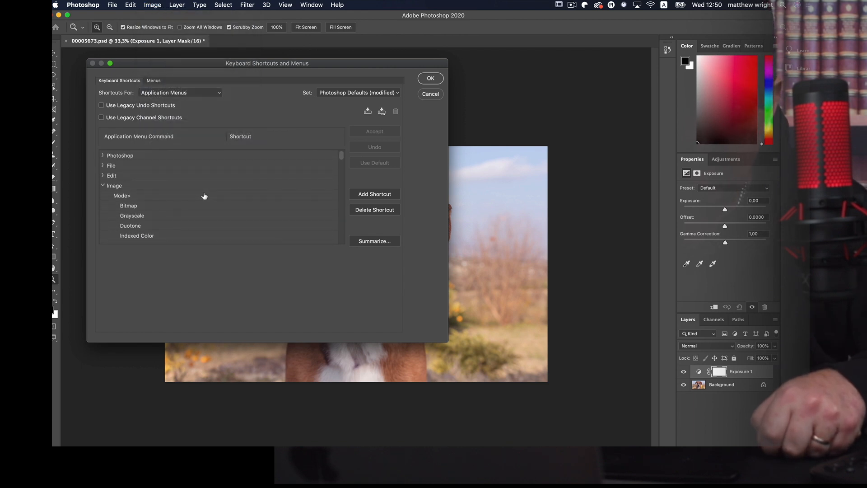
{"action": "scroll", "coordinate": [195, 219], "scroll_direction": "down", "scroll_amount": 6}
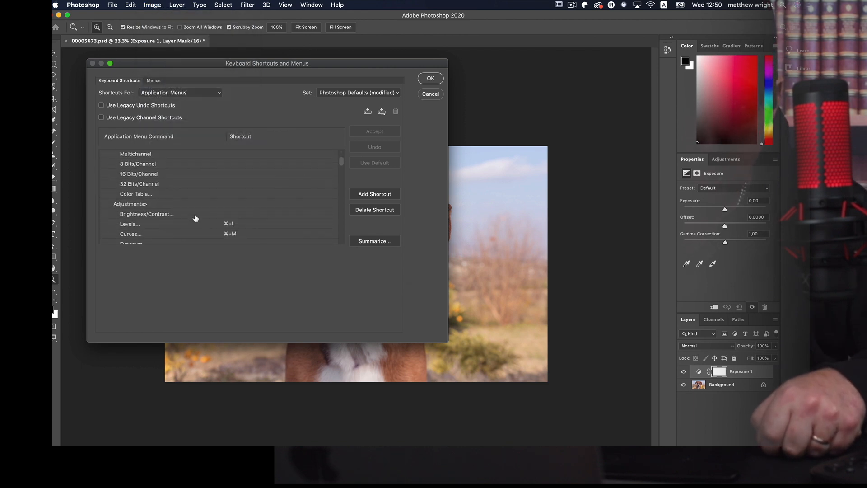
{"action": "scroll", "coordinate": [196, 218], "scroll_direction": "down", "scroll_amount": 5}
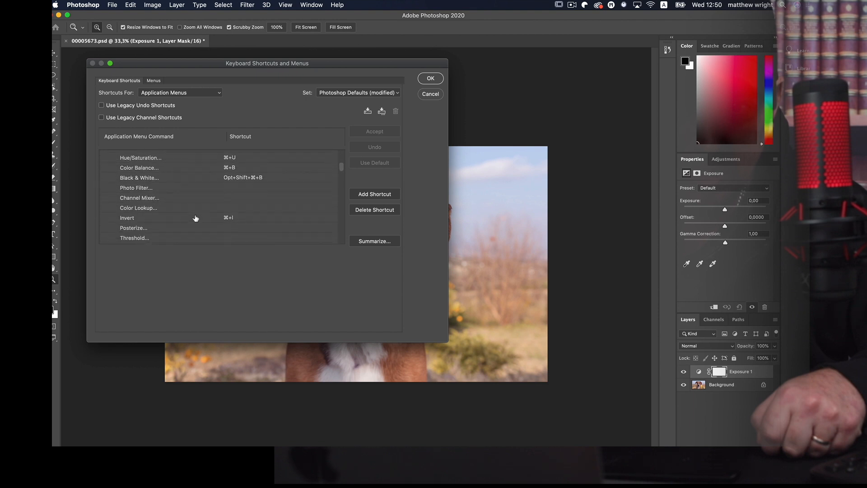
{"action": "scroll", "coordinate": [195, 218], "scroll_direction": "down", "scroll_amount": 6}
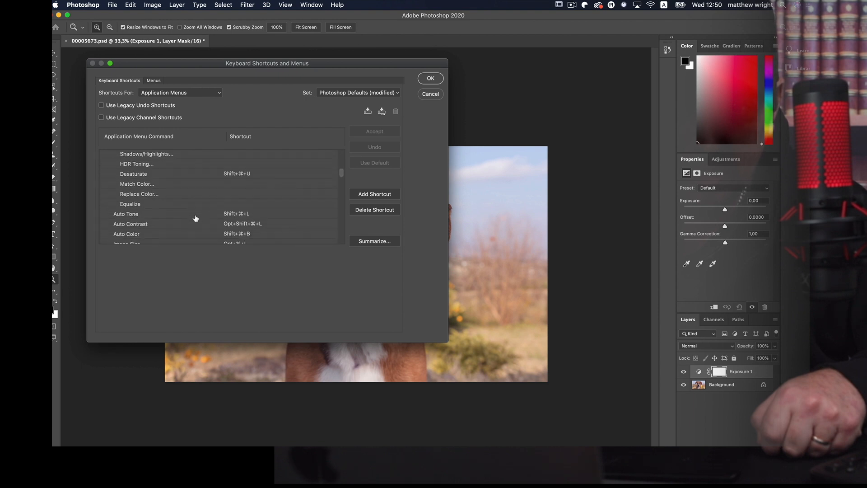
{"action": "scroll", "coordinate": [195, 219], "scroll_direction": "down", "scroll_amount": 6}
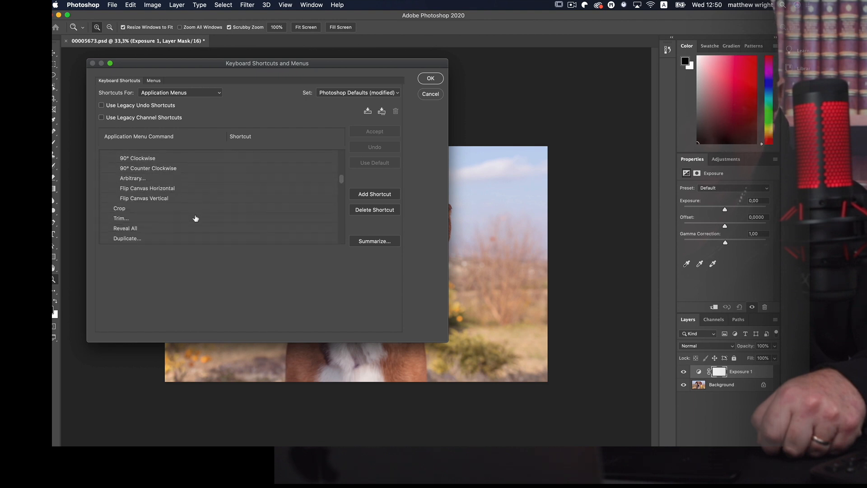
{"action": "scroll", "coordinate": [195, 219], "scroll_direction": "down", "scroll_amount": 1}
{"action": "left_click", "coordinate": [145, 206]}
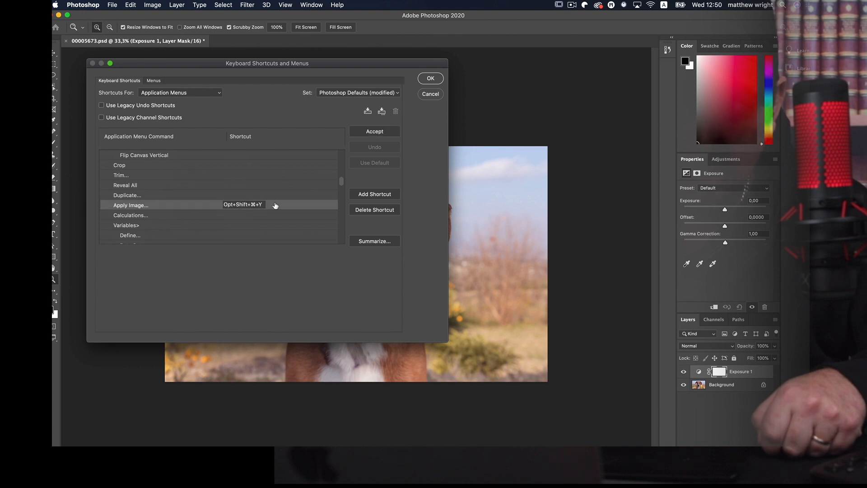
{"action": "left_click", "coordinate": [433, 76]}
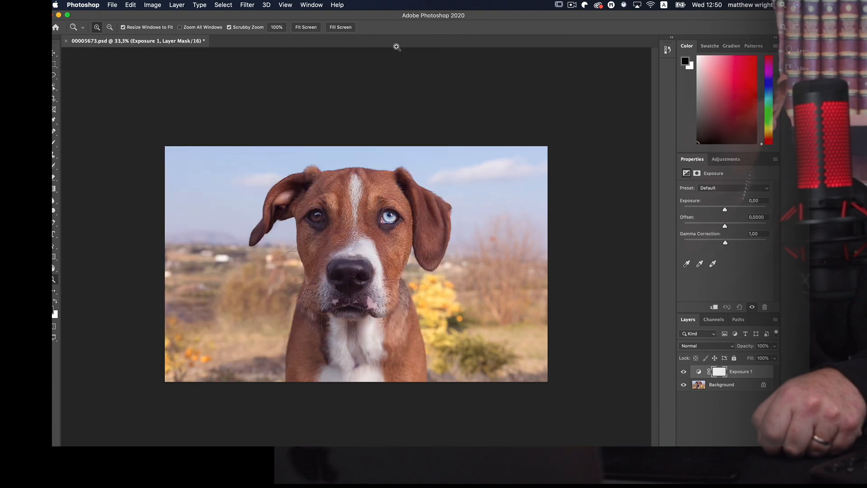
Step: Switch back to the Wacom Tablet settings and accept the Option+Shift+Command+Y keystroke for the apply image entry
{"action": "key", "text": "ctrl+Up"}
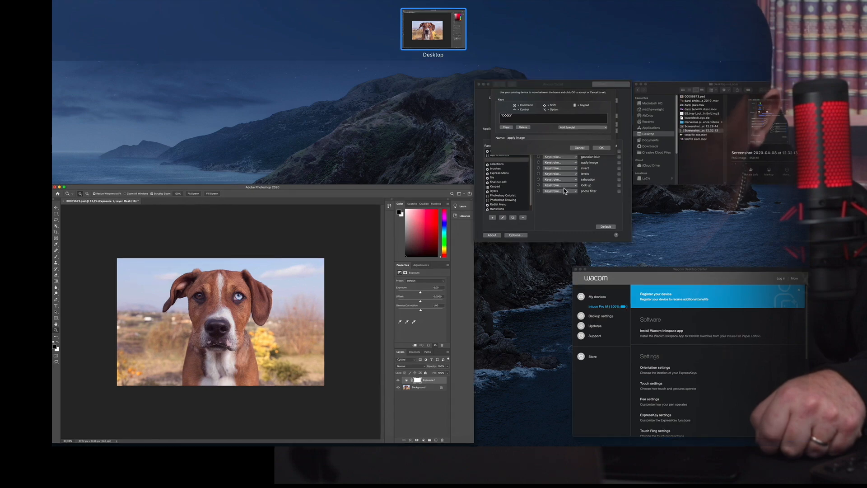
{"action": "left_click", "coordinate": [551, 181]}
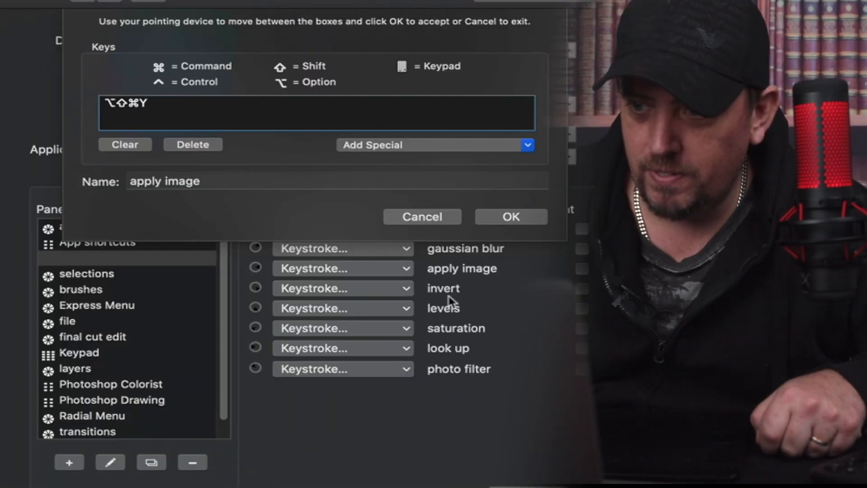
{"action": "left_click", "coordinate": [520, 216]}
Step: Assign the Command+I keystroke to the invert entry of the specials control and accept it
{"action": "left_click", "coordinate": [376, 292]}
{"action": "mouse_move", "coordinate": [387, 311]}
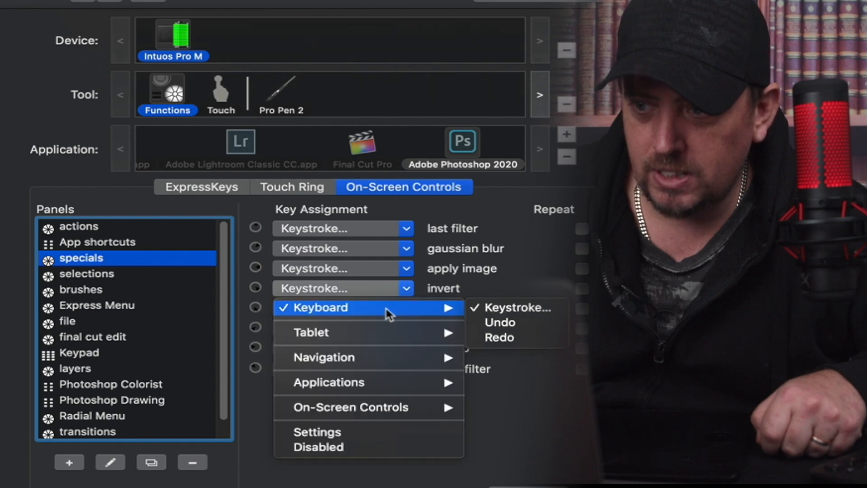
{"action": "left_click", "coordinate": [516, 316]}
{"action": "key", "text": "super+i"}
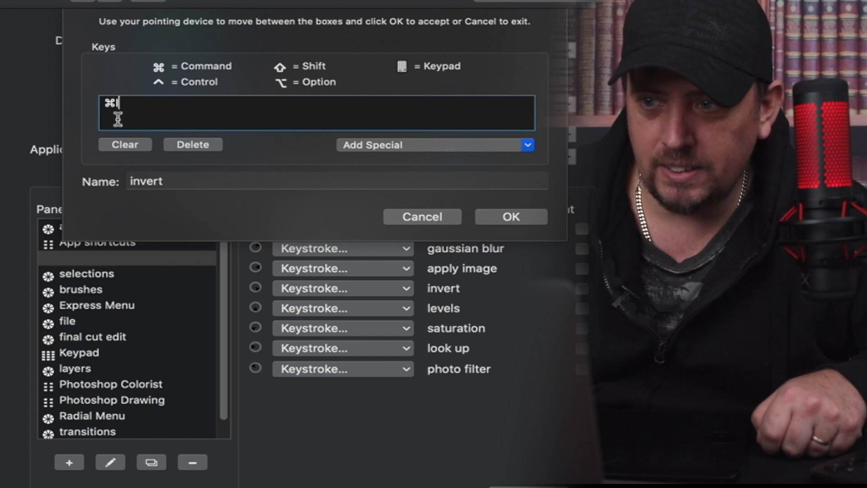
{"action": "left_click", "coordinate": [503, 220]}
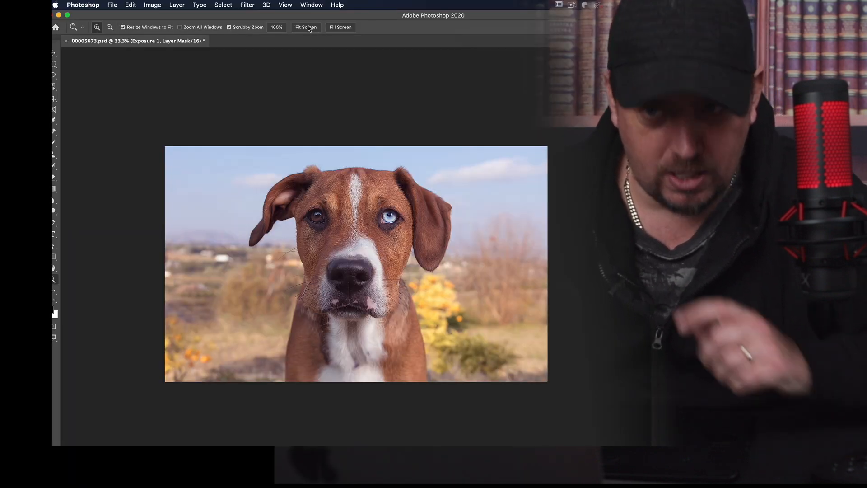
Step: Switch to Photoshop and search its Help for "inver" to check where the Inverse and Invert commands sit in the menus
{"action": "left_click", "coordinate": [336, 5]}
{"action": "type", "text": "in"}
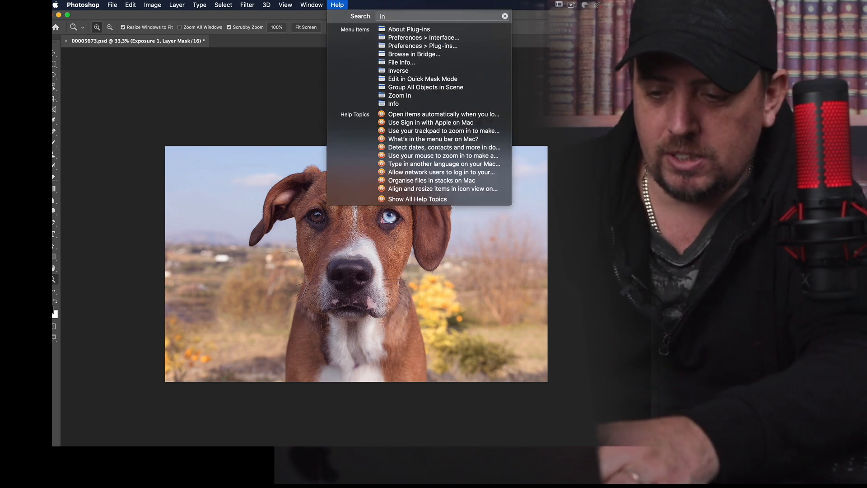
{"action": "type", "text": "ver"}
{"action": "mouse_move", "coordinate": [408, 45]}
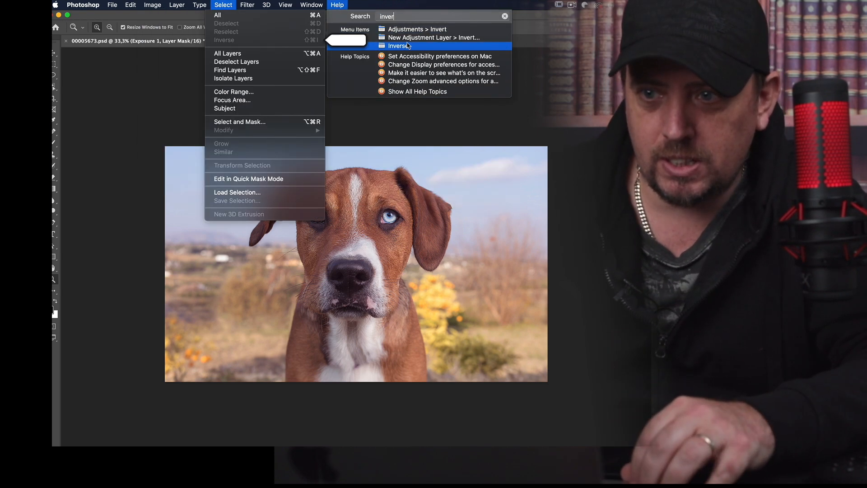
{"action": "mouse_move", "coordinate": [398, 30]}
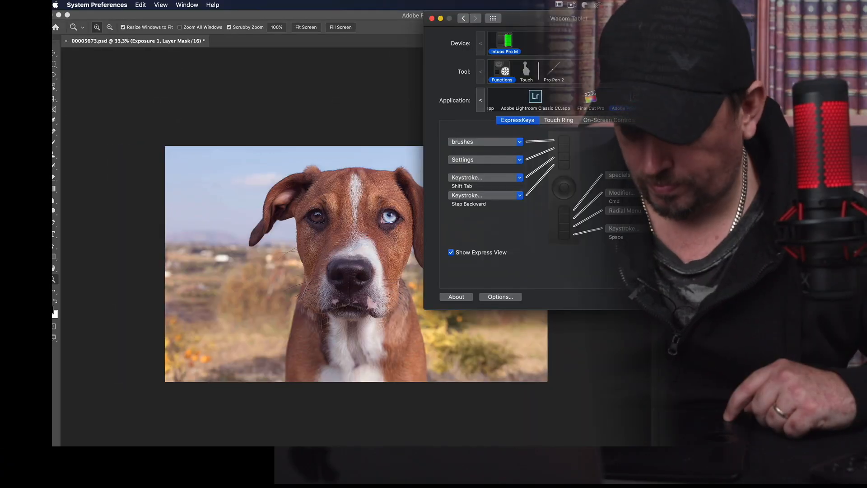
Step: Open the modifier options of the ExpressKey assigned to Cmd, switch to Photoshop briefly and return to the Wacom Tablet settings
{"action": "left_click", "coordinate": [641, 193]}
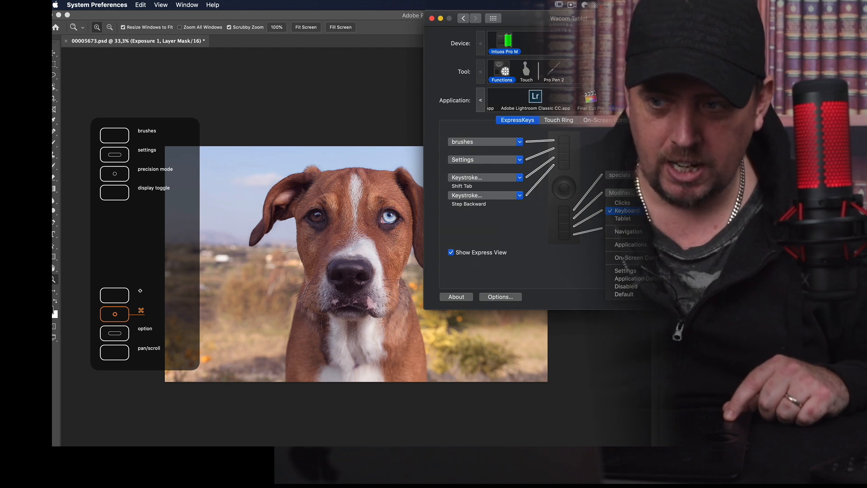
{"action": "left_click", "coordinate": [626, 211]}
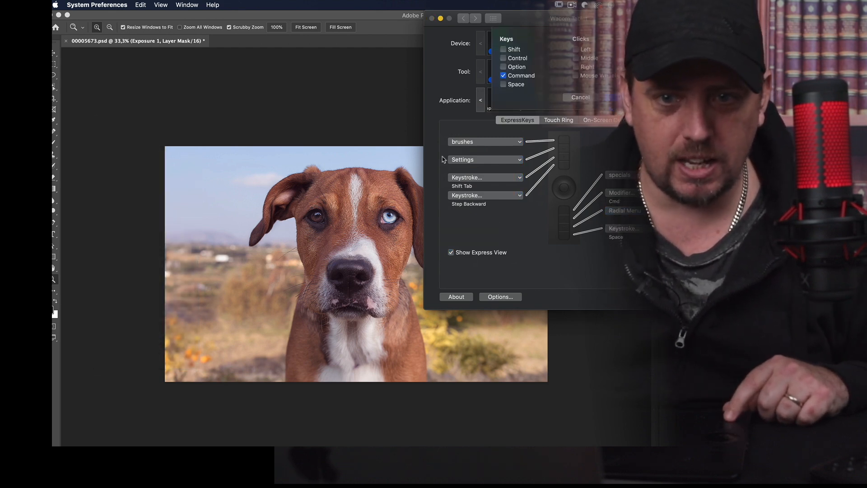
{"action": "left_click", "coordinate": [323, 125]}
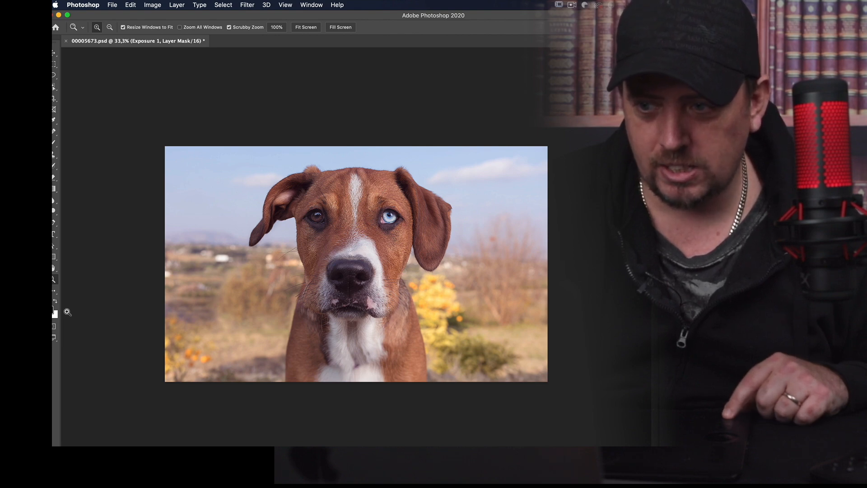
{"action": "key", "text": "ctrl+Up"}
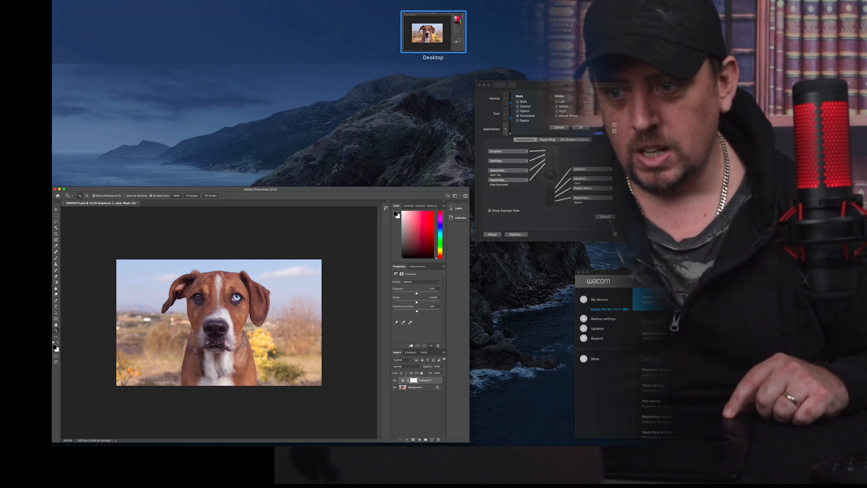
{"action": "left_click", "coordinate": [598, 180]}
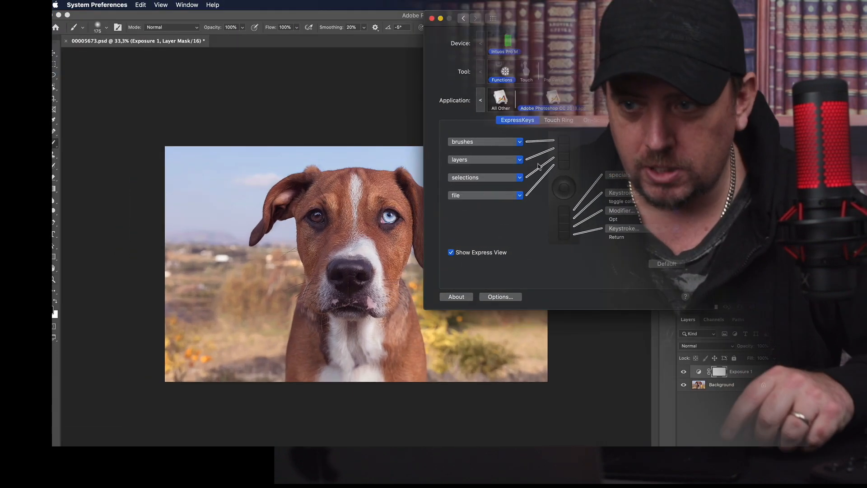
Step: Bring up the brushes radial control over Photoshop and test its healing brush entry
{"action": "key", "text": "F1"}
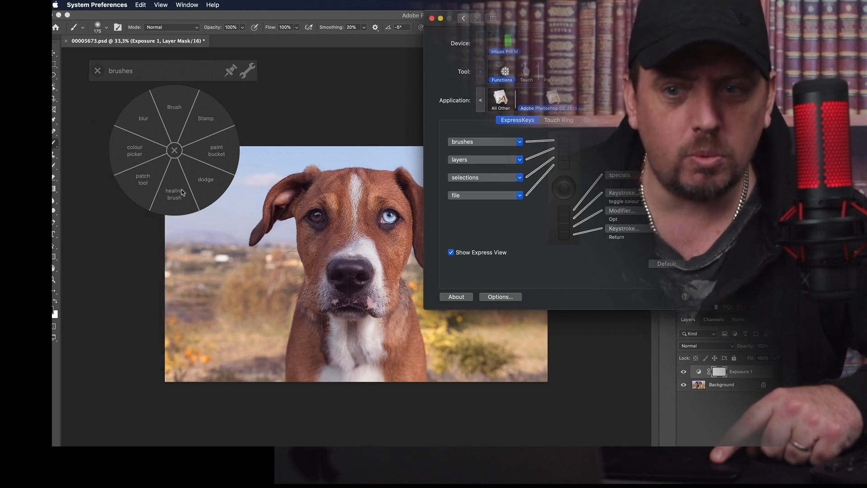
{"action": "key", "text": "F1"}
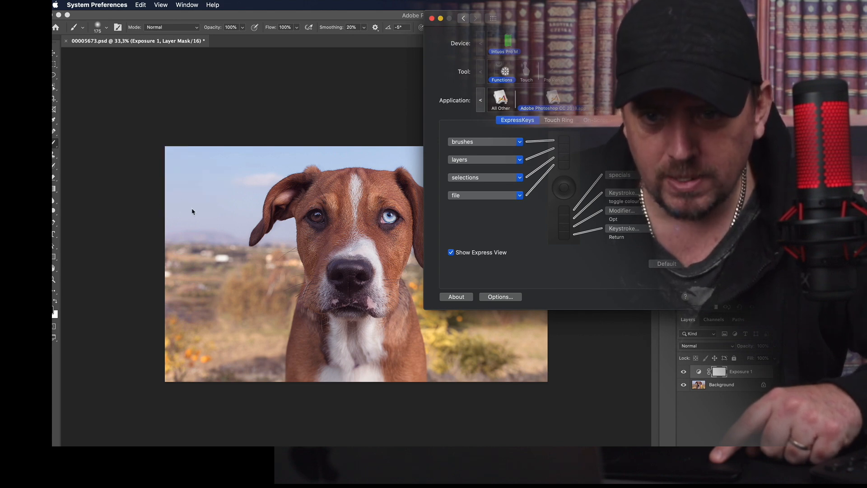
{"action": "left_click", "coordinate": [143, 197]}
{"action": "key", "text": "F1"}
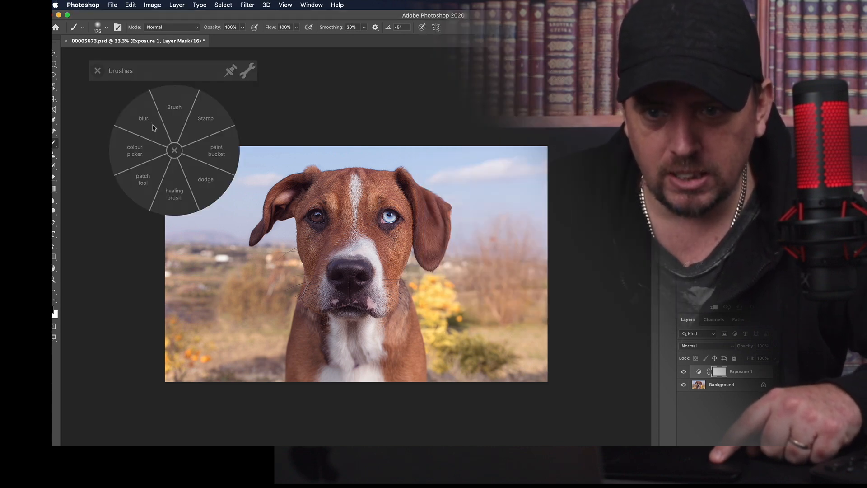
{"action": "left_click", "coordinate": [181, 197]}
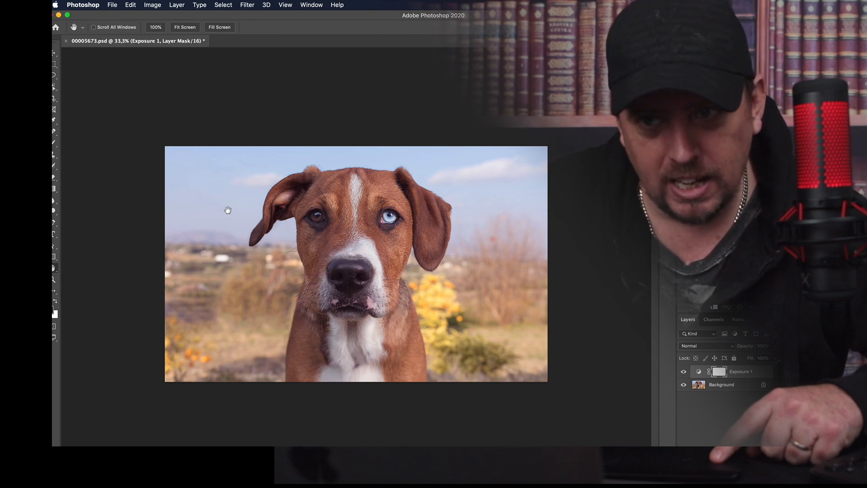
Step: Return to the Wacom Tablet settings and show the key assignments of the brushes on-screen control
{"action": "left_click", "coordinate": [337, 5]}
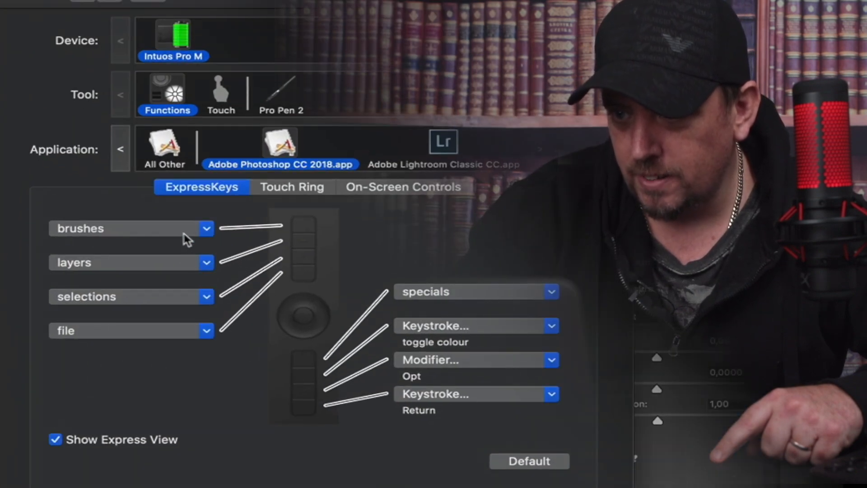
{"action": "left_click", "coordinate": [164, 229]}
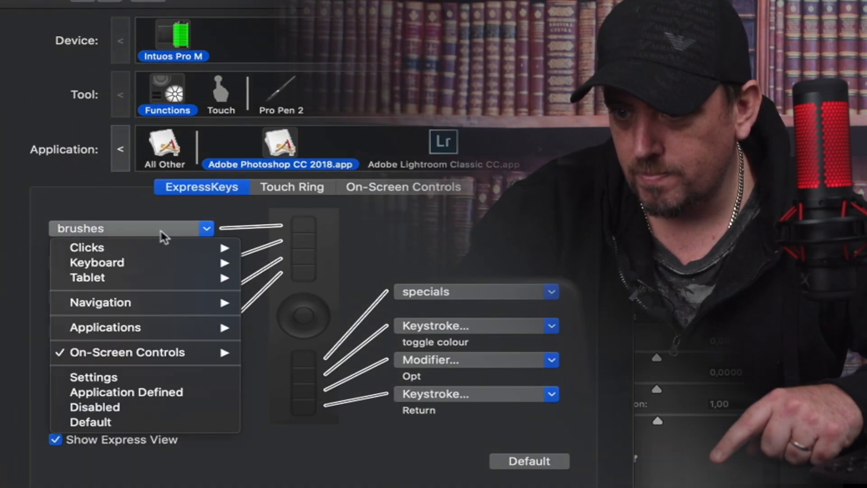
{"action": "left_click", "coordinate": [396, 187]}
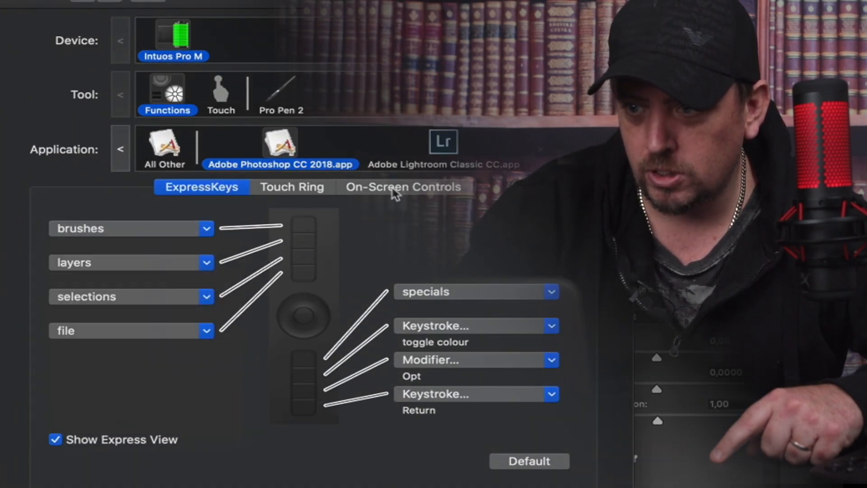
{"action": "left_click", "coordinate": [396, 188]}
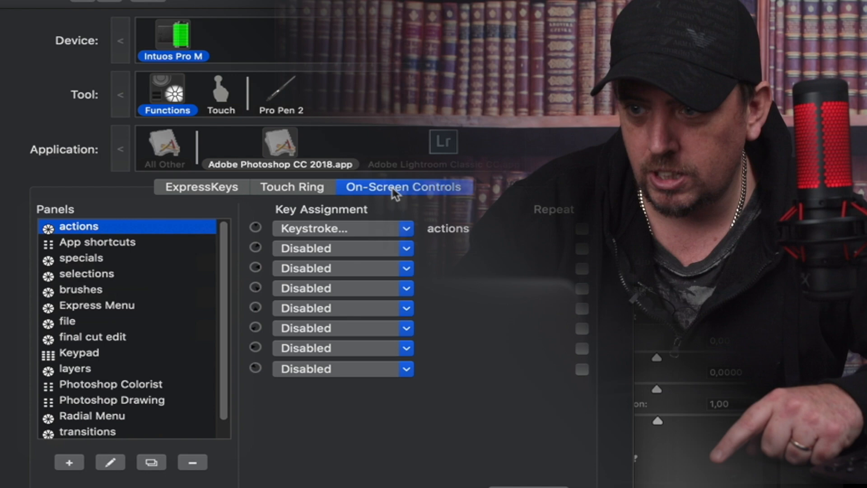
{"action": "left_click", "coordinate": [81, 292]}
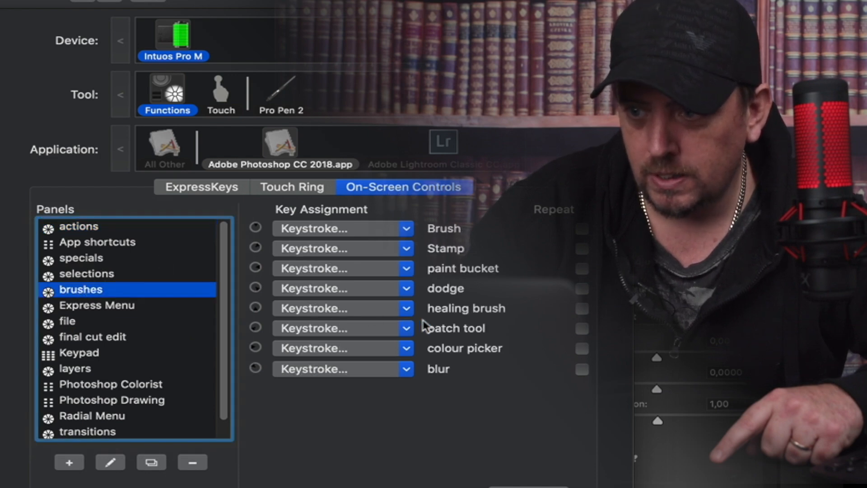
Step: Replace the healing brush entry's keystroke with j and accept the assignment
{"action": "left_click", "coordinate": [406, 309]}
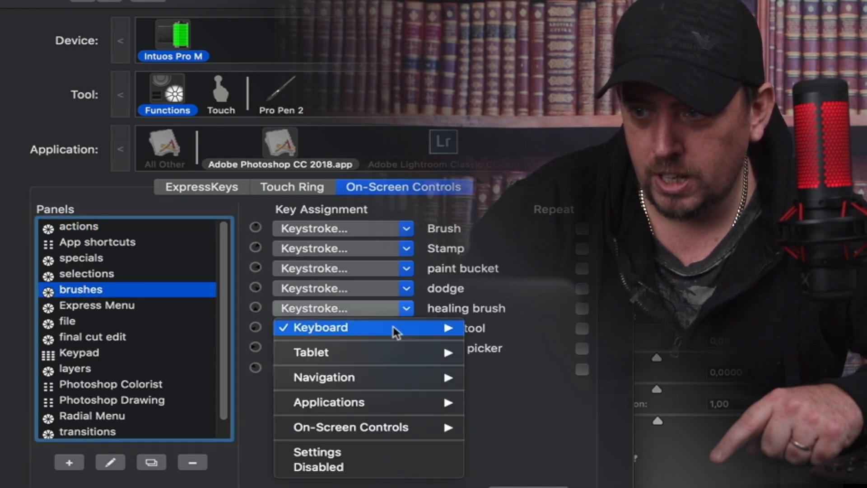
{"action": "mouse_move", "coordinate": [397, 329]}
{"action": "left_click", "coordinate": [526, 332]}
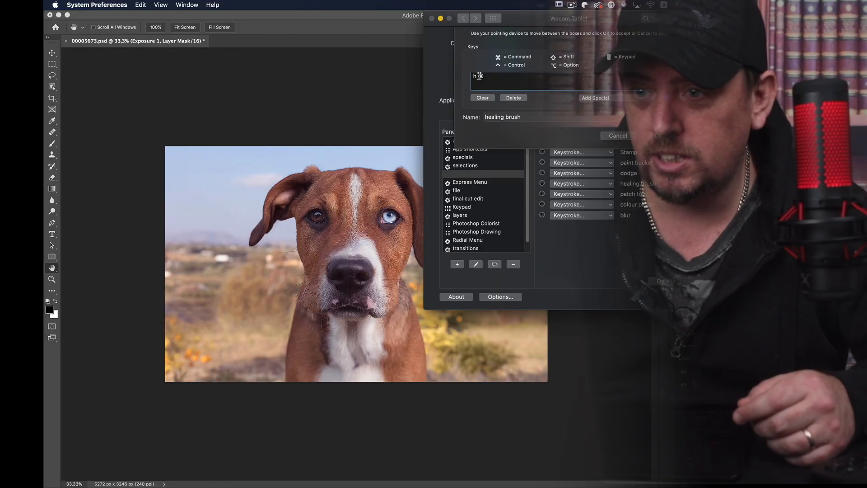
{"action": "type", "text": "j"}
{"action": "left_click", "coordinate": [487, 100]}
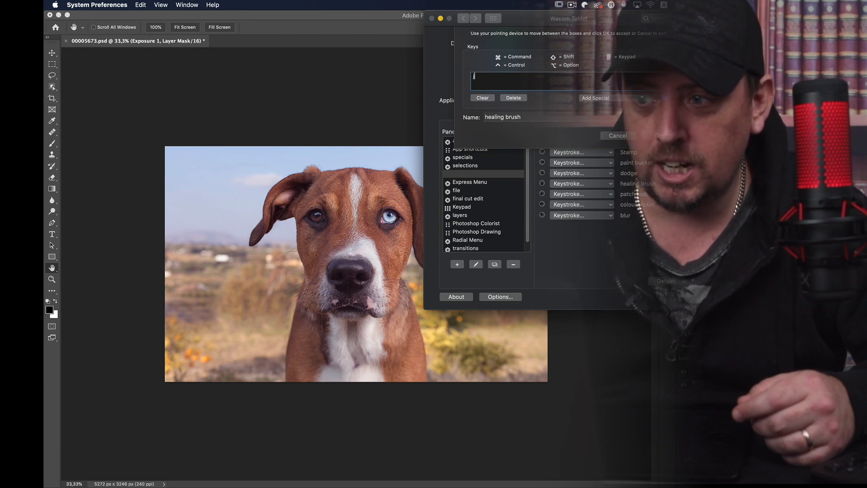
{"action": "left_click", "coordinate": [659, 135]}
Step: Switch to Photoshop, bring up the brushes radial control and choose the healing brush from it
{"action": "left_click", "coordinate": [242, 118]}
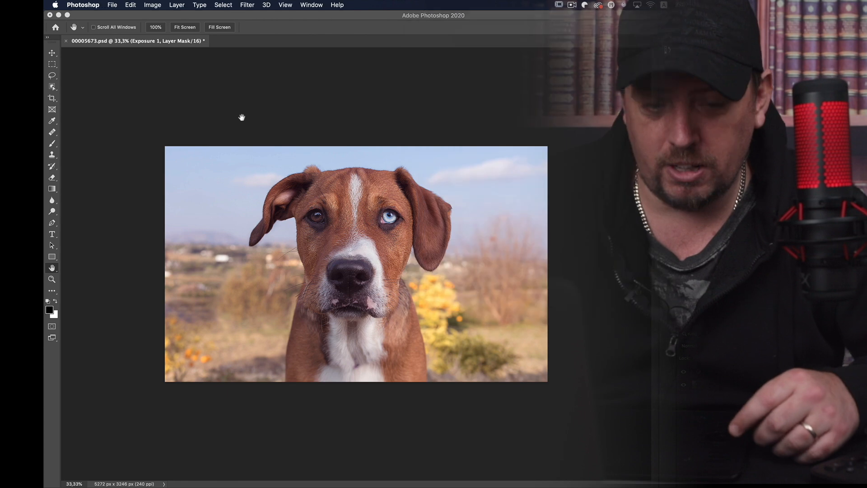
{"action": "key", "text": "F1"}
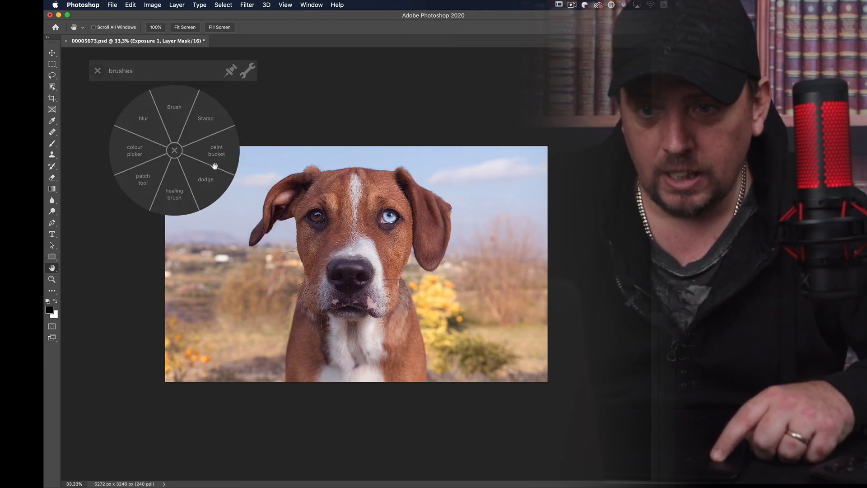
{"action": "left_click", "coordinate": [176, 199]}
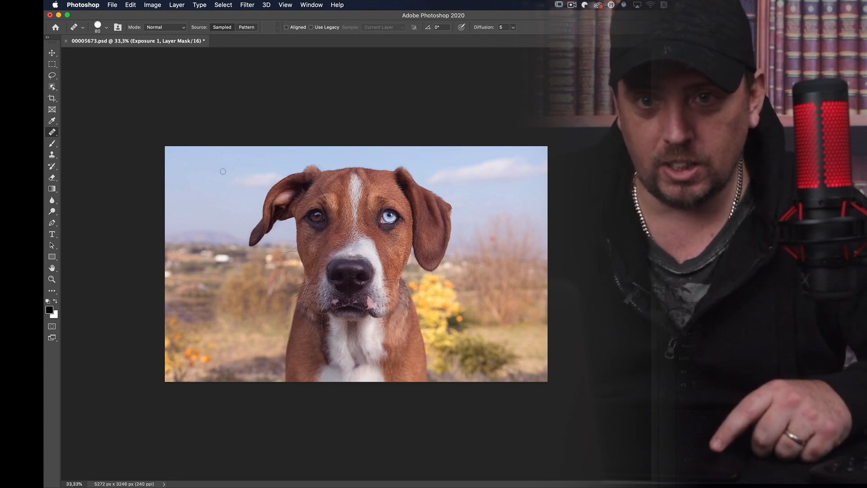
Step: Test the patch tool entry of the brushes radial control, and show the tools grouped with the healing brush
{"action": "key", "text": "F1"}
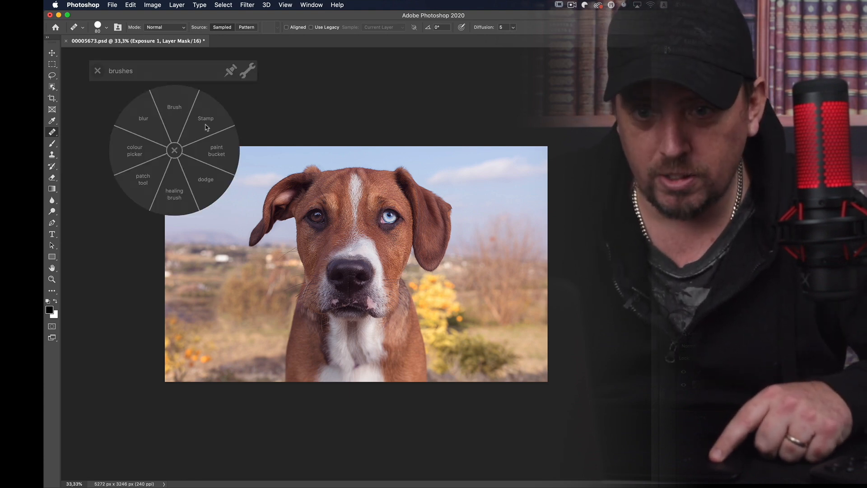
{"action": "left_click", "coordinate": [147, 185]}
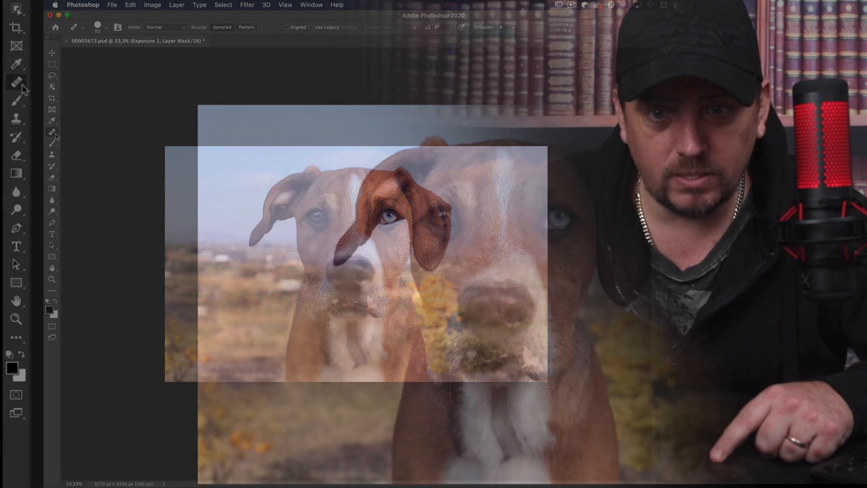
{"action": "left_click", "coordinate": [56, 134]}
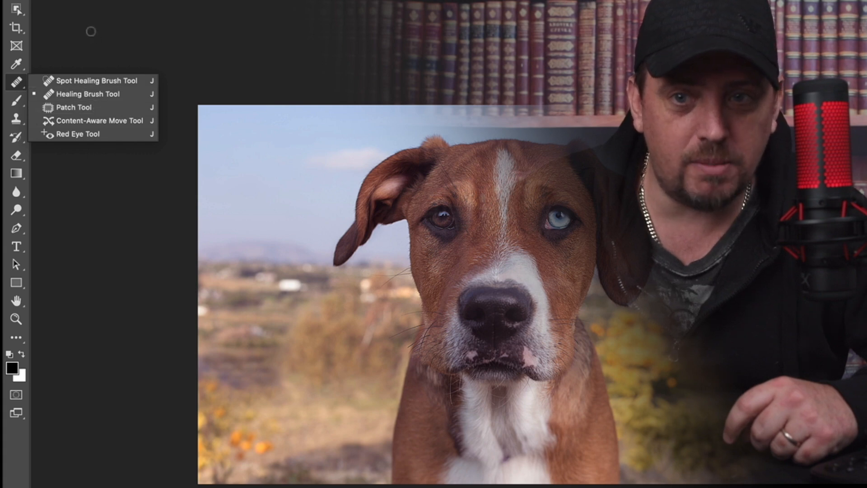
Step: Open Photoshop's keyboard shortcut editor and examine the shortcuts listed under the Filter and Photoshop application menu groups
{"action": "left_click", "coordinate": [145, 0]}
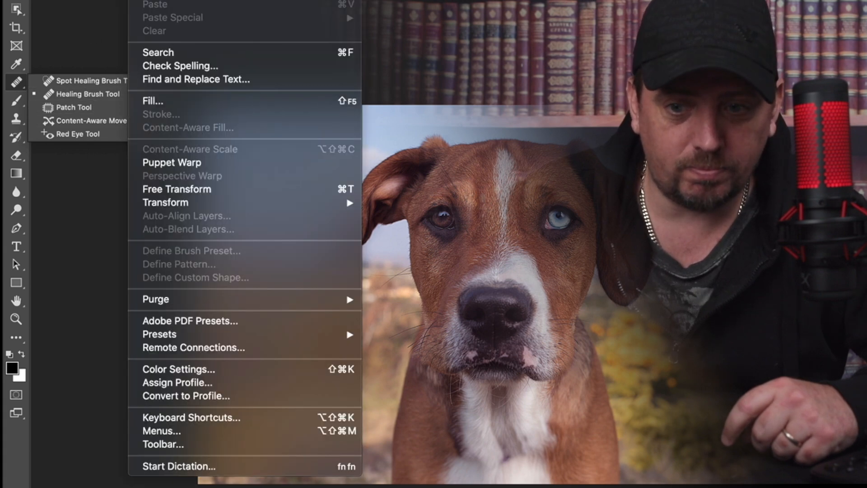
{"action": "left_click", "coordinate": [183, 418]}
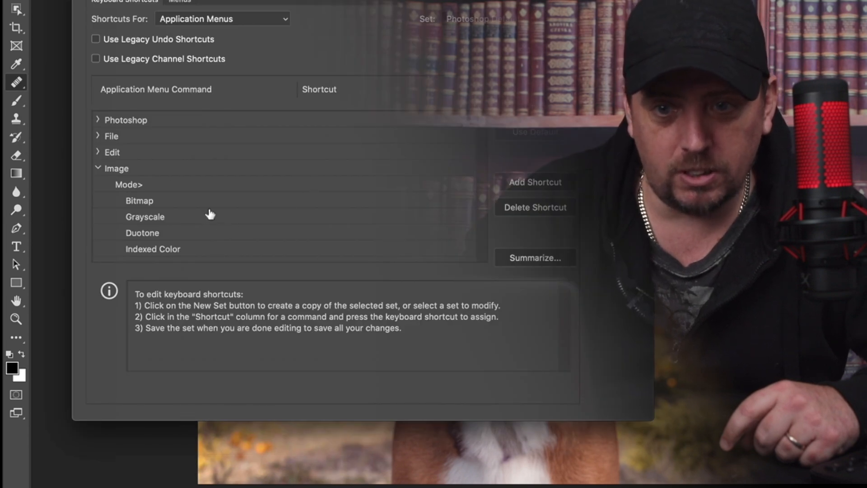
{"action": "left_click", "coordinate": [99, 168]}
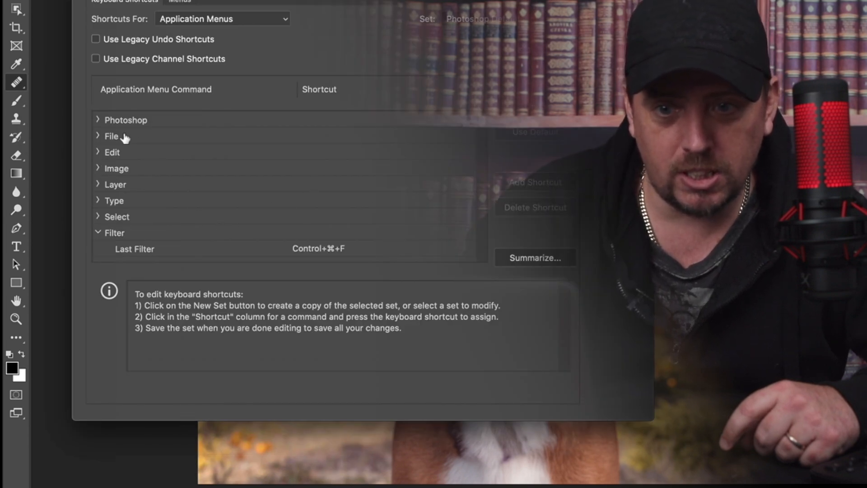
{"action": "scroll", "coordinate": [130, 202], "scroll_direction": "down", "scroll_amount": 5}
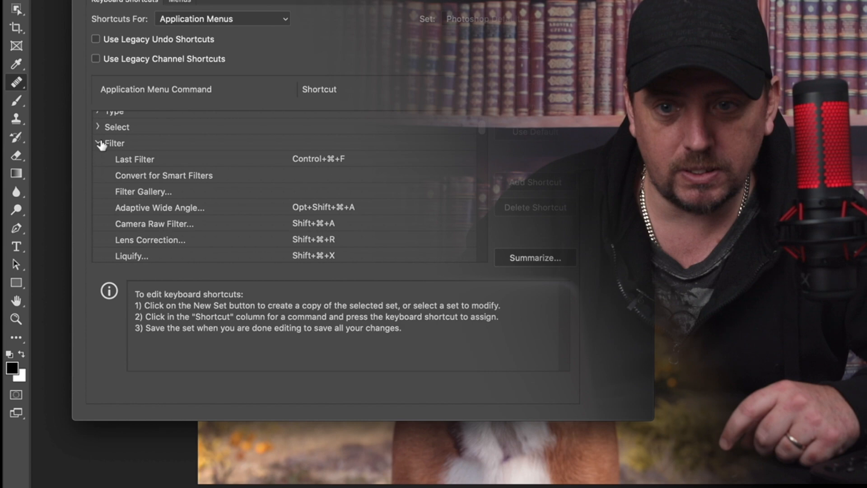
{"action": "left_click", "coordinate": [98, 143]}
{"action": "scroll", "coordinate": [100, 144], "scroll_direction": "up", "scroll_amount": 3}
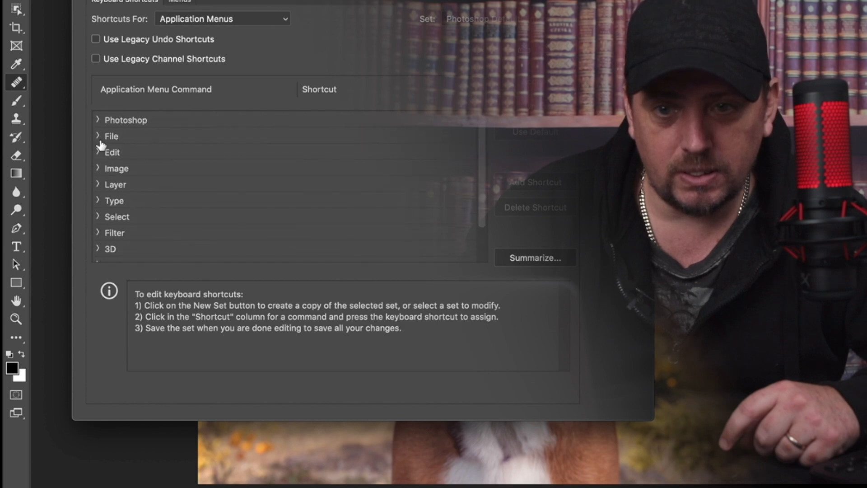
{"action": "left_click", "coordinate": [99, 120]}
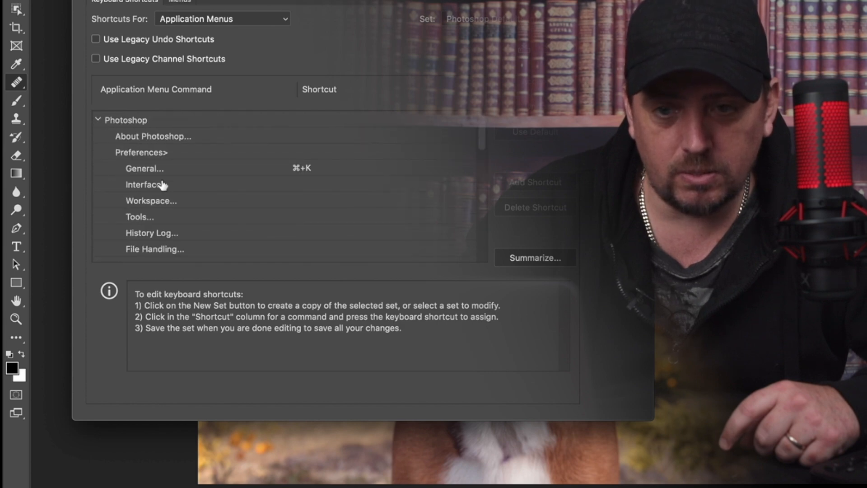
{"action": "scroll", "coordinate": [162, 185], "scroll_direction": "down", "scroll_amount": 3}
{"action": "scroll", "coordinate": [121, 140], "scroll_direction": "up", "scroll_amount": 3}
{"action": "left_click", "coordinate": [99, 120]}
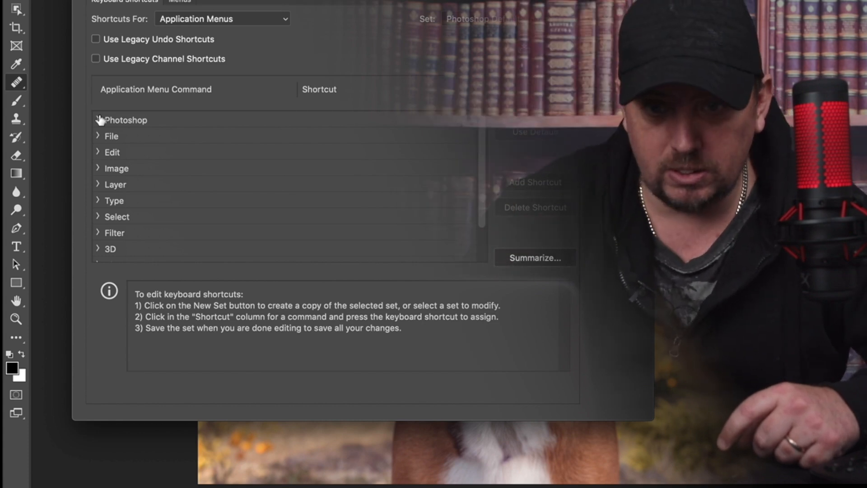
{"action": "scroll", "coordinate": [172, 240], "scroll_direction": "down", "scroll_amount": 3}
{"action": "scroll", "coordinate": [173, 240], "scroll_direction": "up", "scroll_amount": 3}
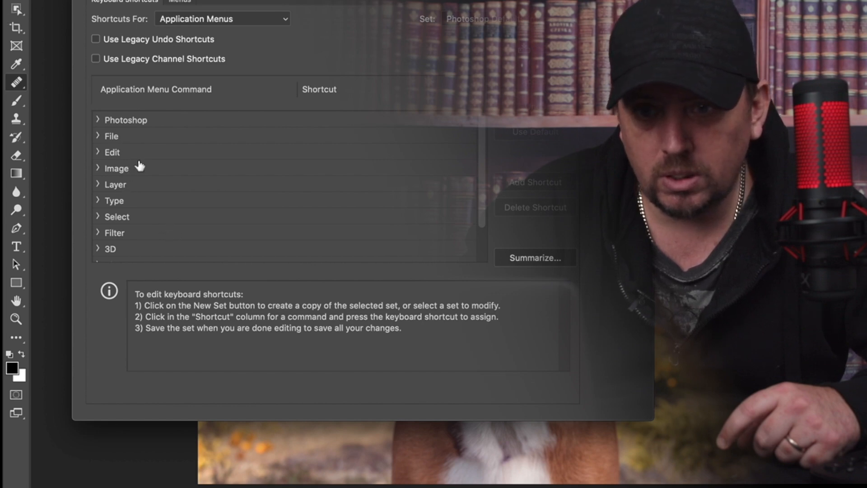
Step: List the shortcuts for Tools, find the Healing Brush Tool and select its shortcut for editing
{"action": "left_click", "coordinate": [284, 18]}
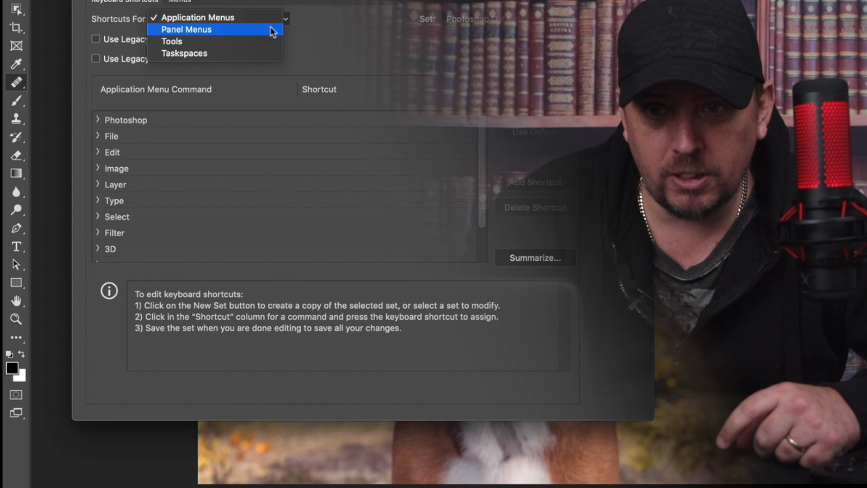
{"action": "left_click", "coordinate": [262, 41]}
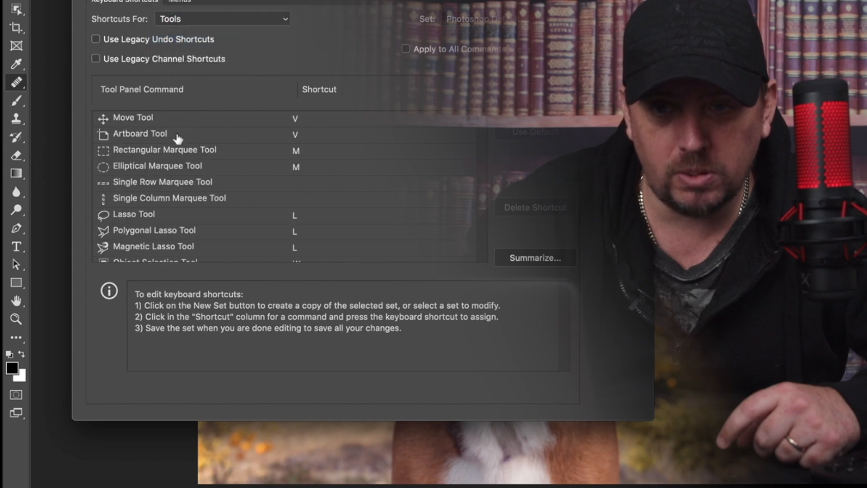
{"action": "scroll", "coordinate": [176, 231], "scroll_direction": "down", "scroll_amount": 4}
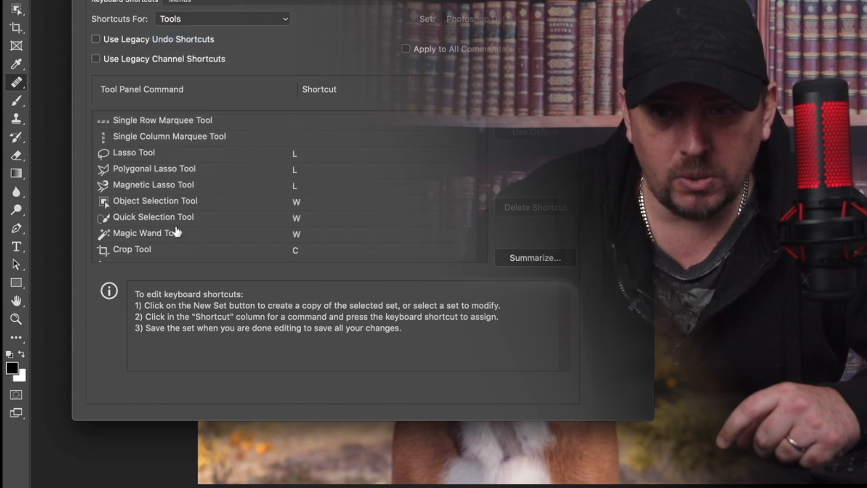
{"action": "scroll", "coordinate": [177, 231], "scroll_direction": "down", "scroll_amount": 2}
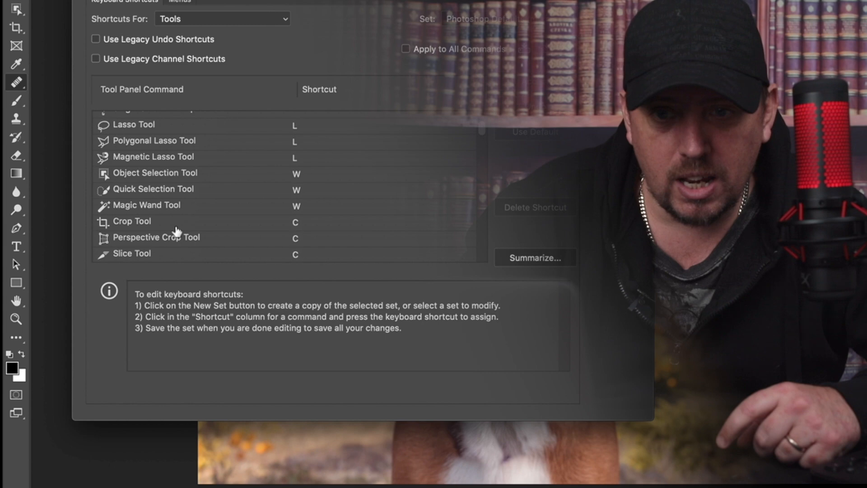
{"action": "scroll", "coordinate": [176, 231], "scroll_direction": "up", "scroll_amount": 6}
{"action": "scroll", "coordinate": [177, 231], "scroll_direction": "down", "scroll_amount": 12}
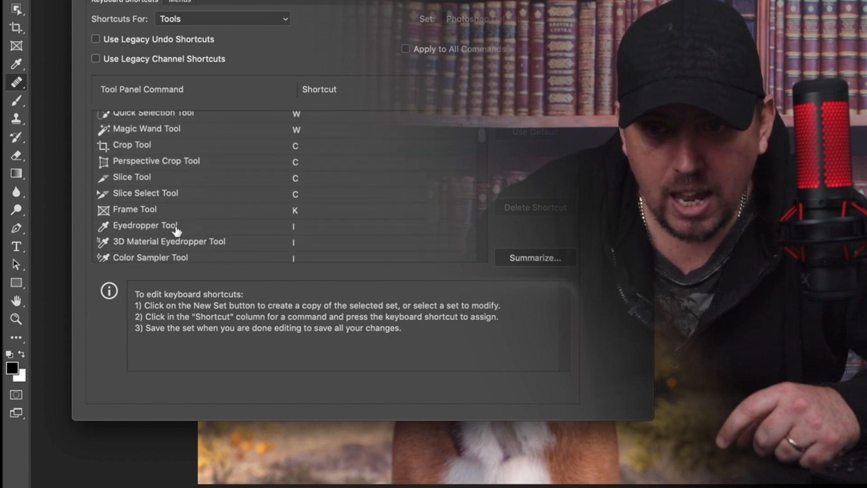
{"action": "scroll", "coordinate": [176, 231], "scroll_direction": "down", "scroll_amount": 8}
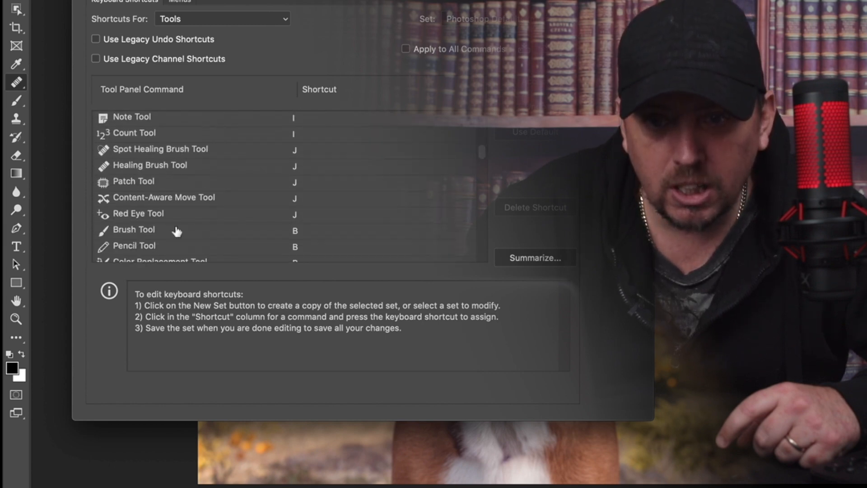
{"action": "left_click", "coordinate": [161, 169]}
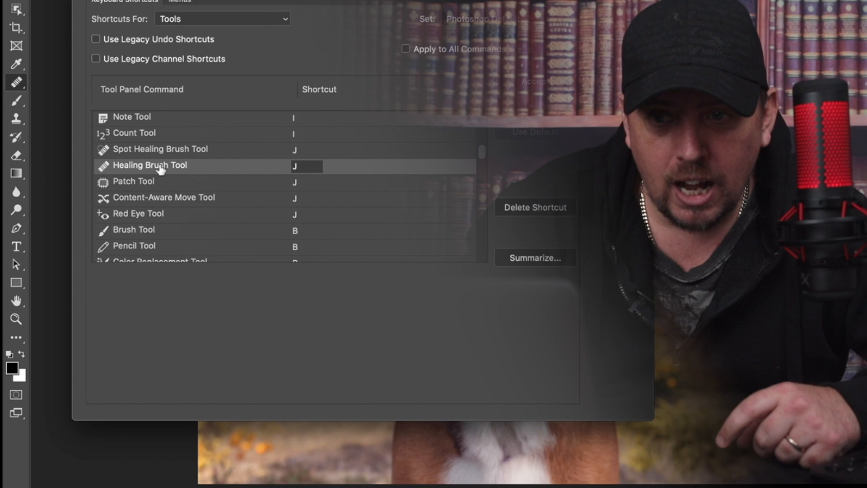
{"action": "double_click", "coordinate": [302, 167]}
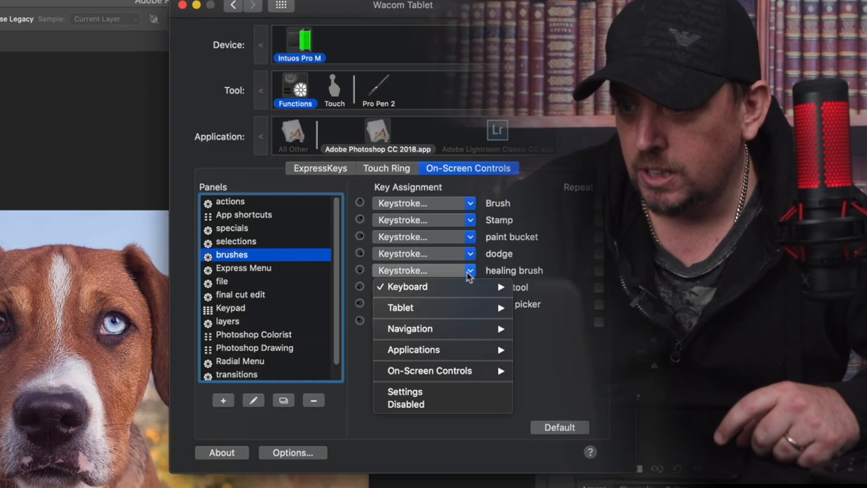
Step: In the Wacom Tablet settings, replace the healing brush entry's keystroke with h and accept the assignment
{"action": "mouse_move", "coordinate": [497, 286]}
{"action": "left_click", "coordinate": [551, 287]}
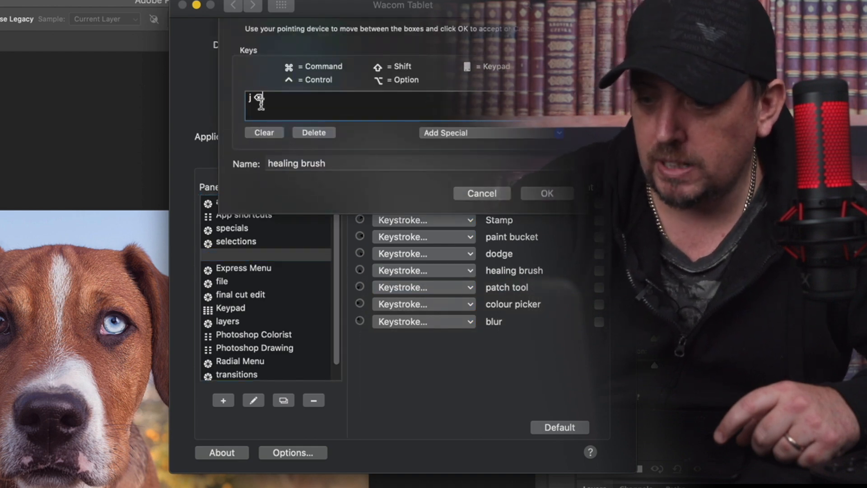
{"action": "type", "text": "h"}
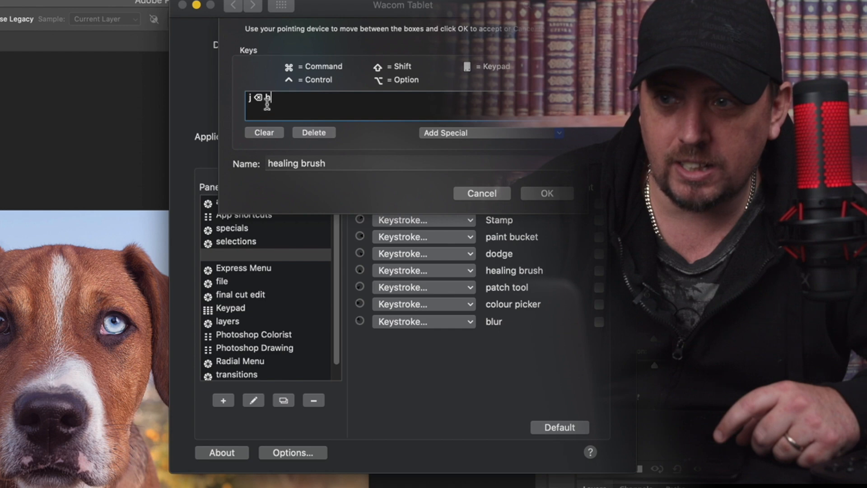
{"action": "left_click", "coordinate": [264, 133]}
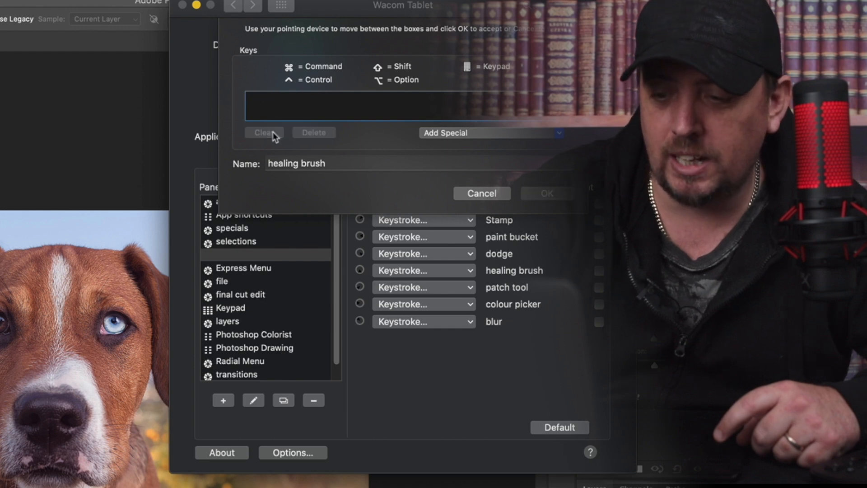
{"action": "key", "text": "h"}
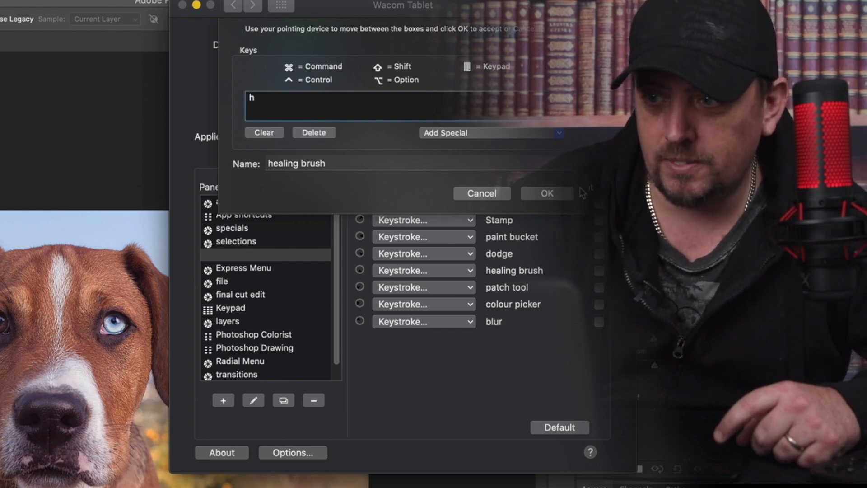
{"action": "left_click", "coordinate": [547, 193]}
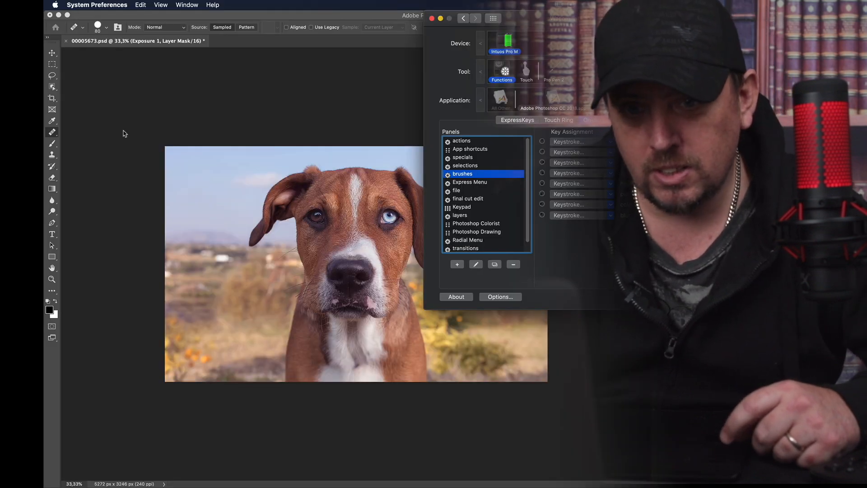
Step: Return to Photoshop and test the healing brush entry of the brushes radial control
{"action": "left_click", "coordinate": [104, 188]}
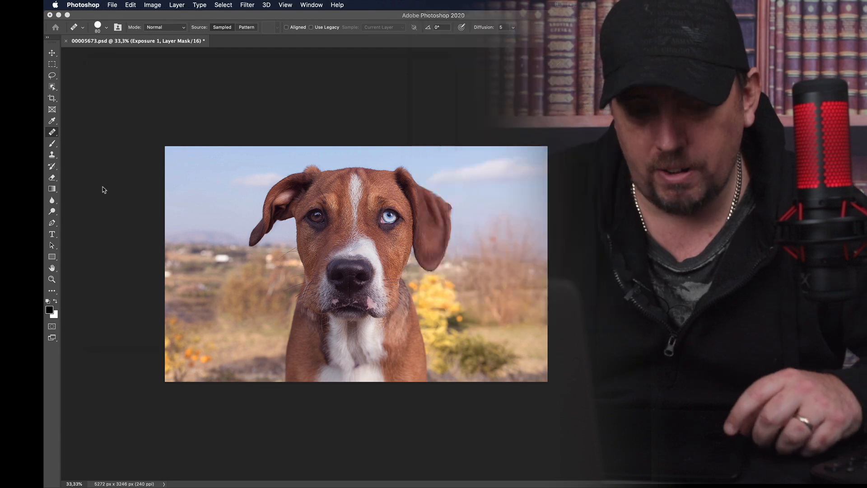
{"action": "left_click", "coordinate": [430, 78]}
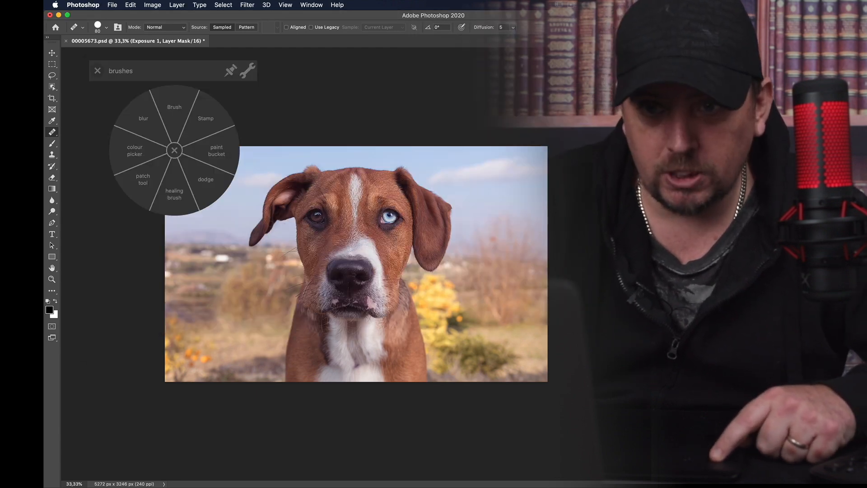
{"action": "left_click", "coordinate": [174, 195]}
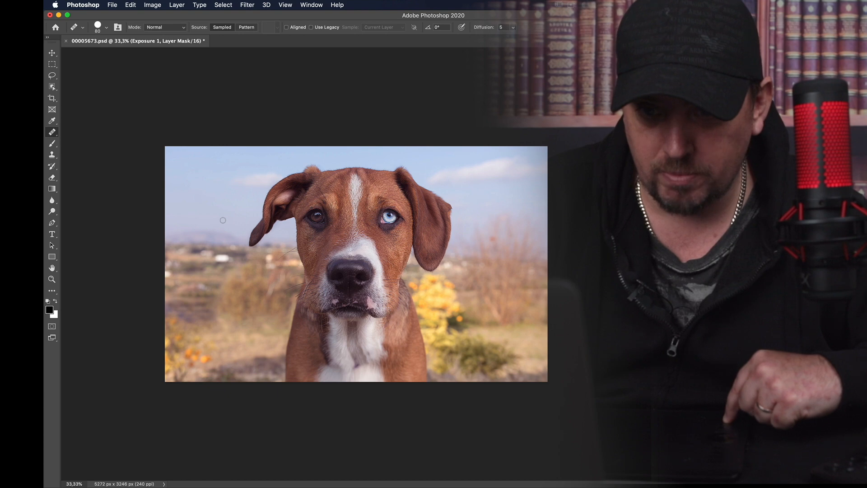
Step: Bring up the layers radial control, switch to the brushes one and choose its patch tool entry
{"action": "key", "text": "F1"}
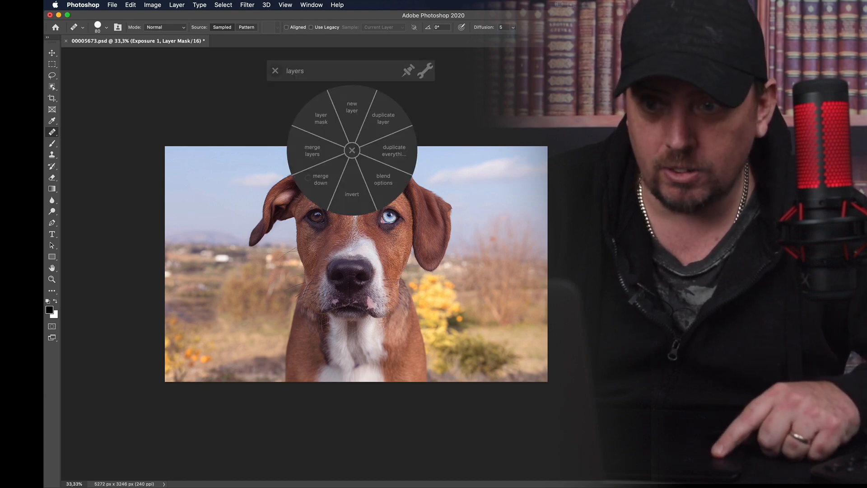
{"action": "key", "text": "F2"}
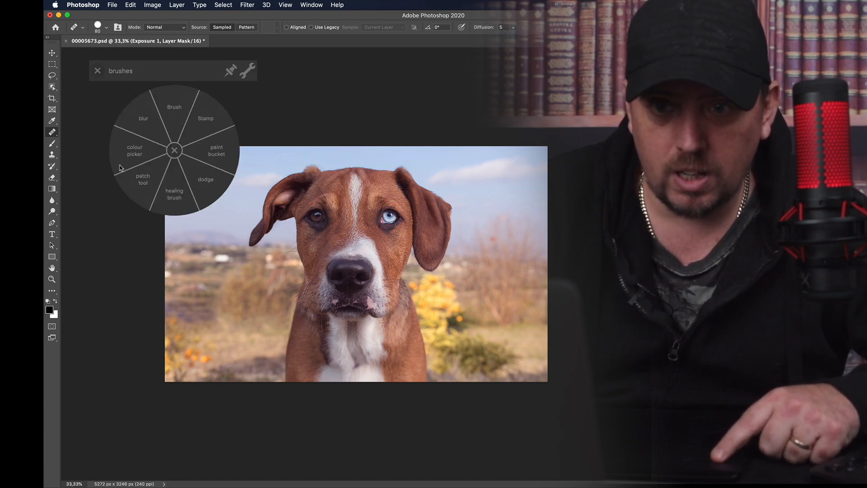
{"action": "left_click", "coordinate": [145, 184]}
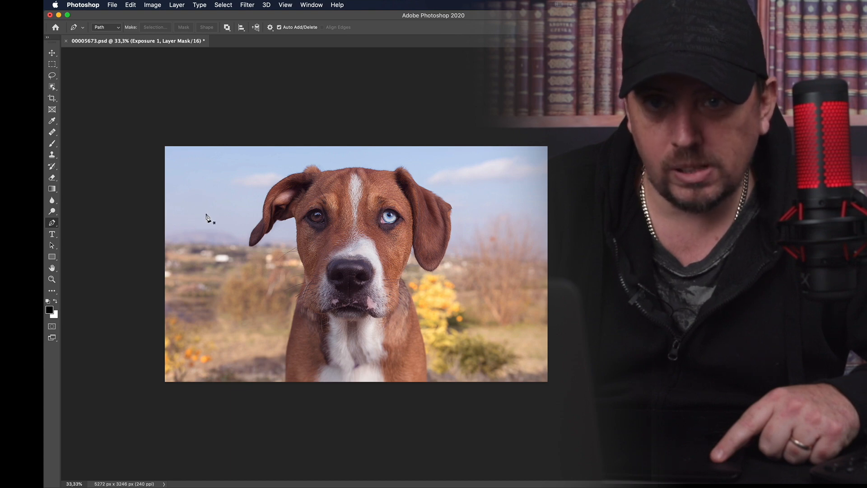
Step: Switch to the Wacom Tablet settings and open the key assignment options of the patch tool entry
{"action": "mouse_move", "coordinate": [45, 0]}
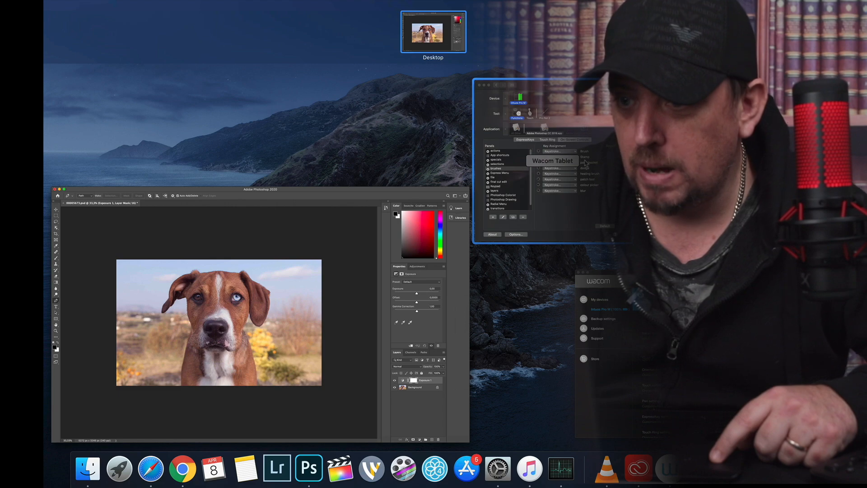
{"action": "left_click", "coordinate": [542, 151]}
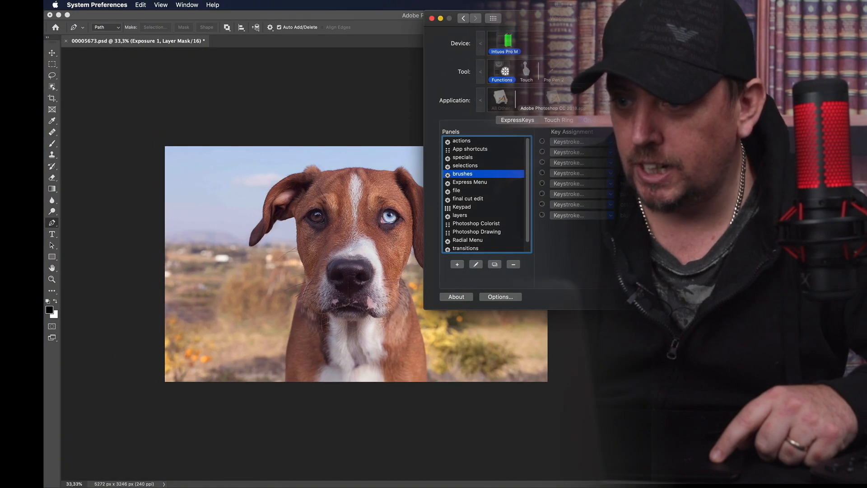
{"action": "left_click", "coordinate": [610, 203]}
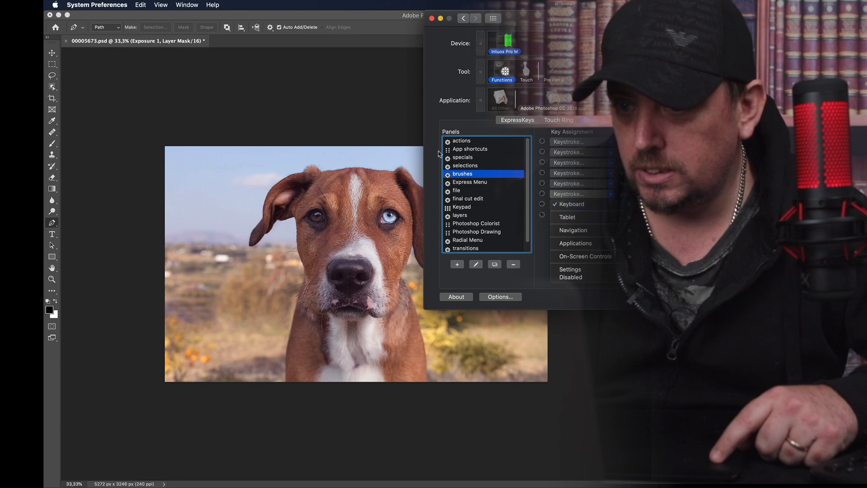
Step: Bring up the brushes radial control in Photoshop to check its patch tool entry, and return to the Wacom Tablet settings
{"action": "left_click", "coordinate": [398, 119]}
{"action": "key", "text": "F1"}
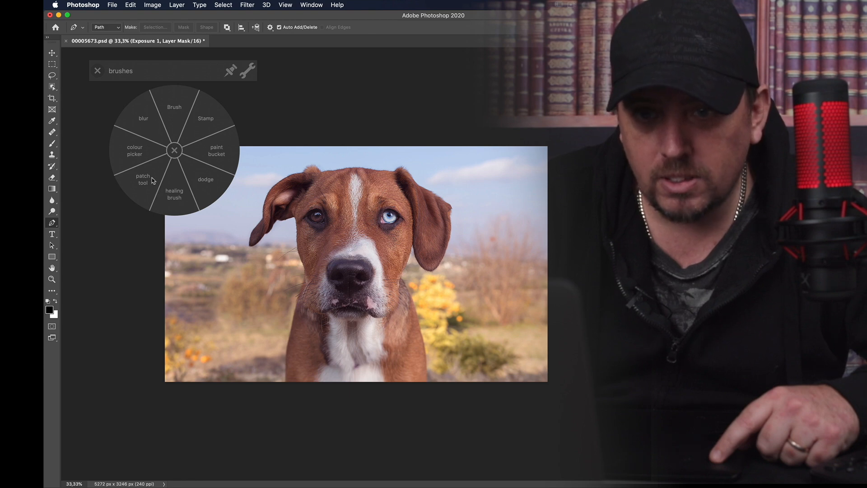
{"action": "mouse_move", "coordinate": [44, 1]}
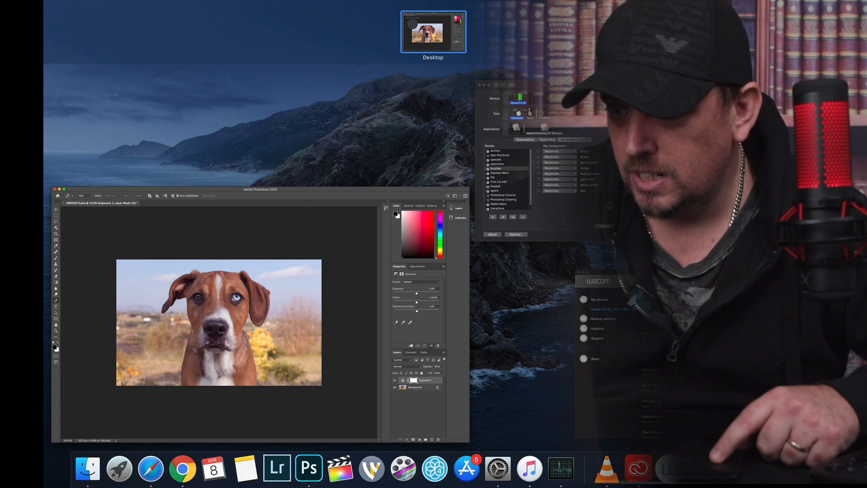
{"action": "left_click", "coordinate": [608, 205]}
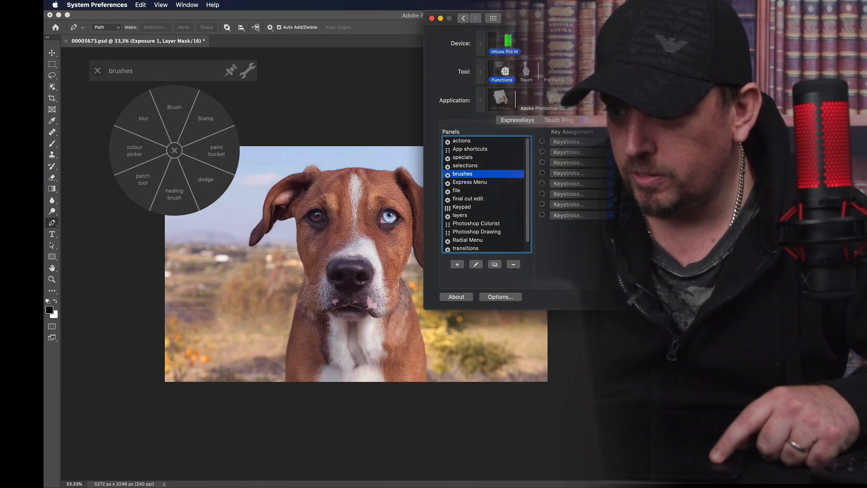
Step: Replace the patch tool entry's keystroke in the brushes control with j and accept the assignment
{"action": "left_click", "coordinate": [609, 204]}
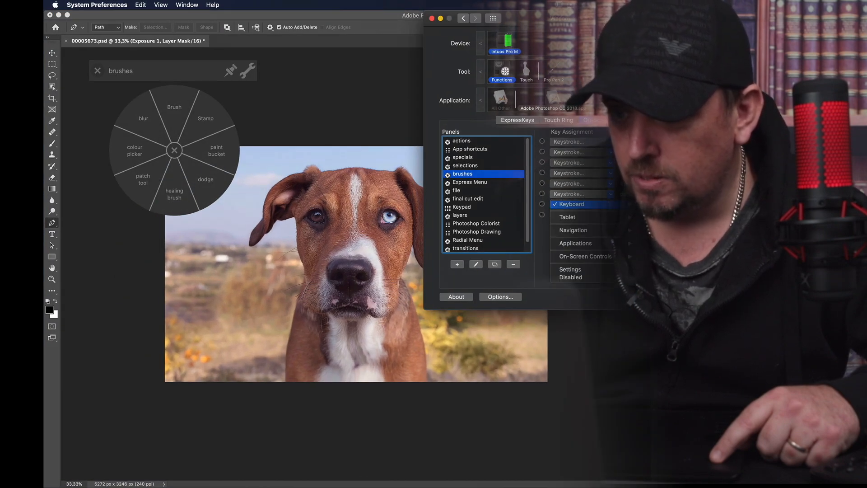
{"action": "left_click", "coordinate": [610, 204]}
{"action": "key", "text": "p"}
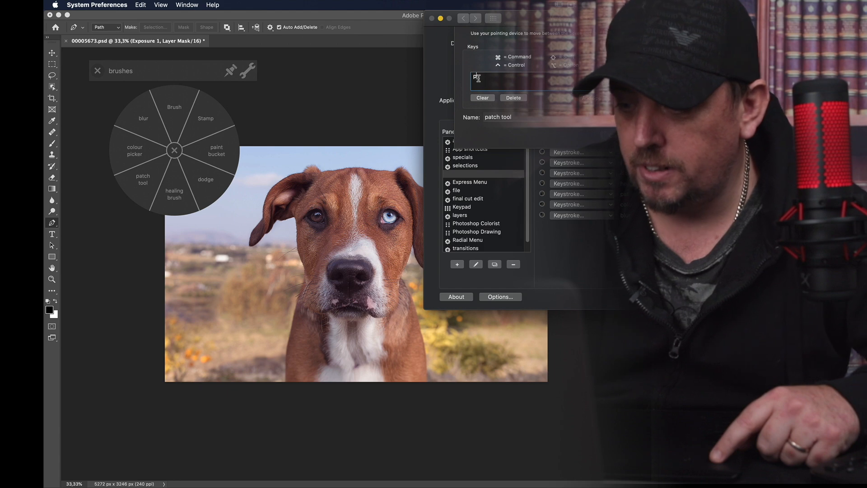
{"action": "key", "text": "BackSpace"}
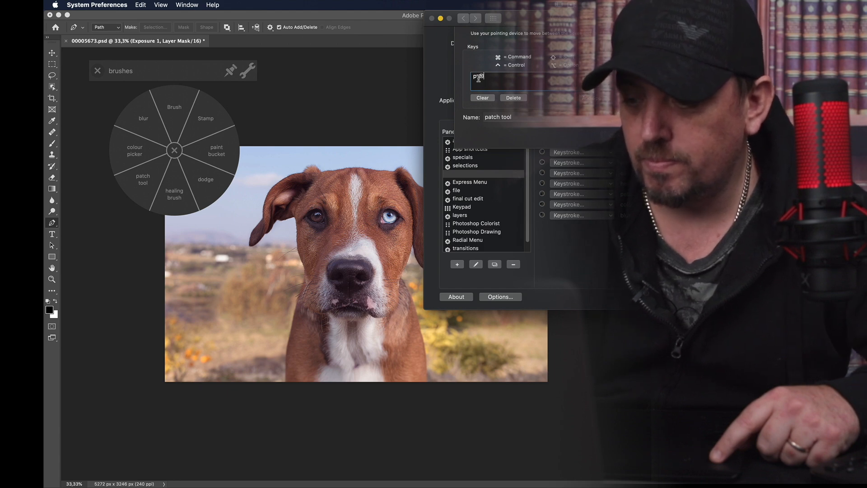
{"action": "left_click", "coordinate": [482, 98]}
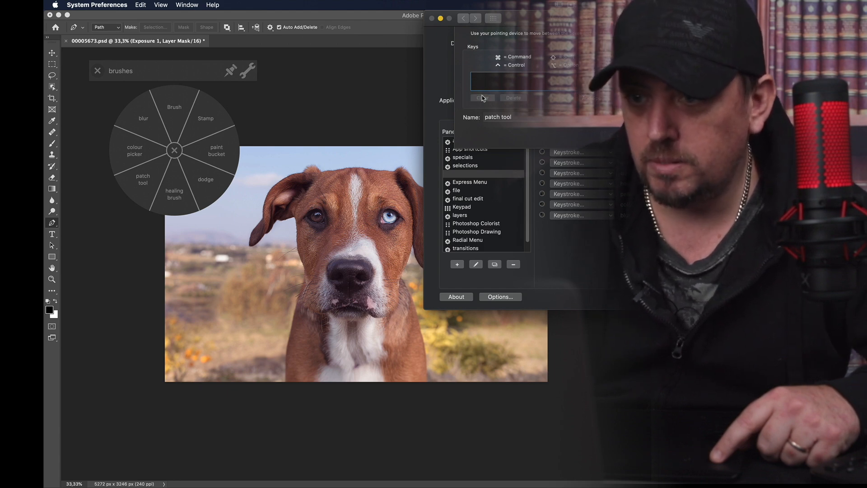
{"action": "key", "text": "j"}
{"action": "left_click", "coordinate": [661, 136]}
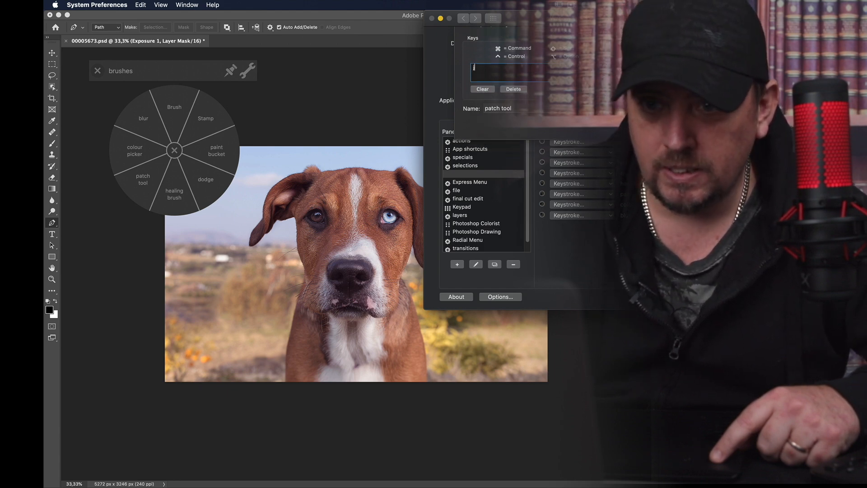
Step: Return to Photoshop and test the patch tool and paint bucket entries of the brushes radial control
{"action": "left_click", "coordinate": [299, 122]}
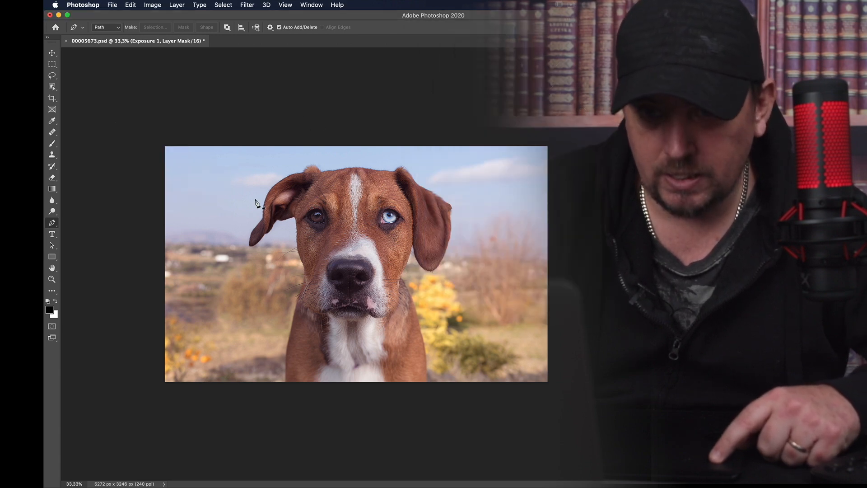
{"action": "left_click", "coordinate": [146, 179]}
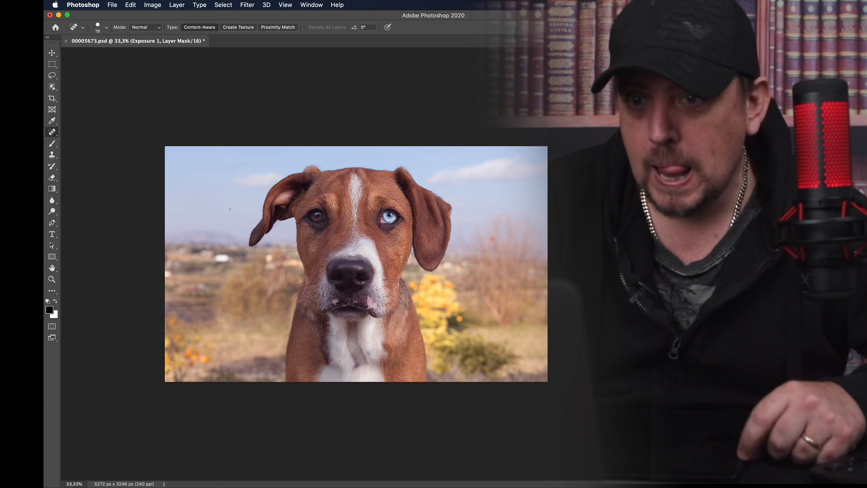
{"action": "key", "text": "F1"}
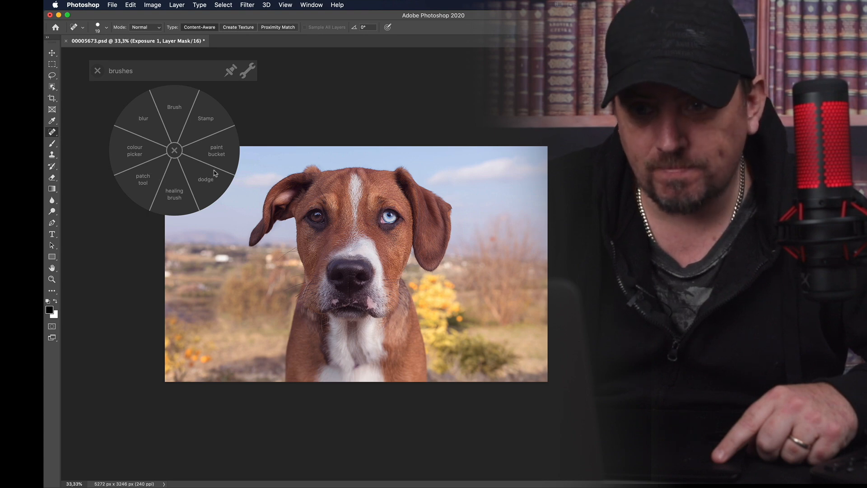
{"action": "left_click", "coordinate": [218, 156]}
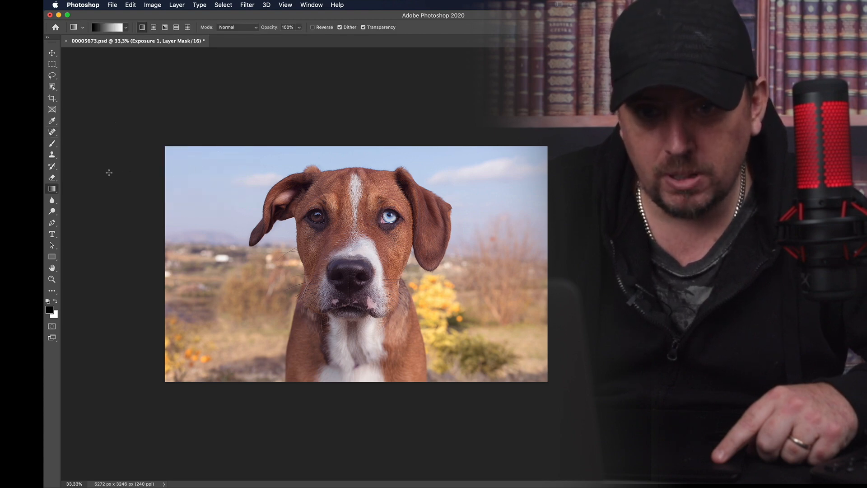
Step: Switch from the Gradient Tool to the Paint Bucket Tool in the same tool group and stay in Photoshop
{"action": "left_click", "coordinate": [52, 189]}
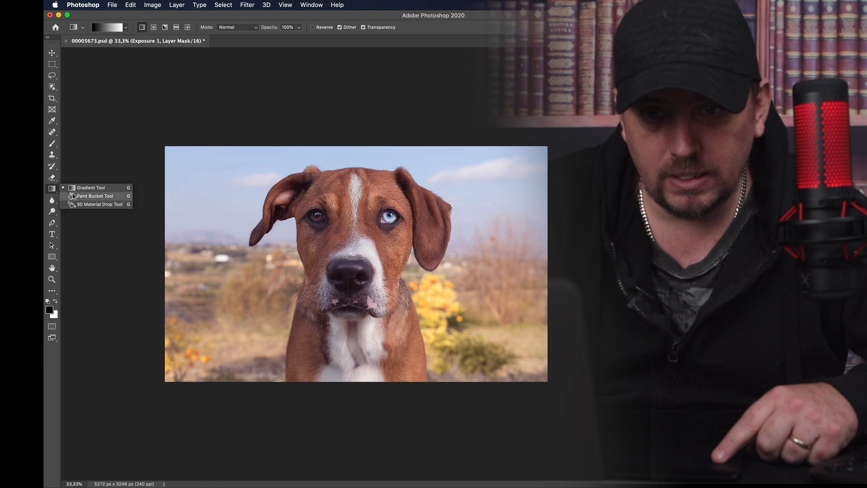
{"action": "left_click", "coordinate": [91, 196]}
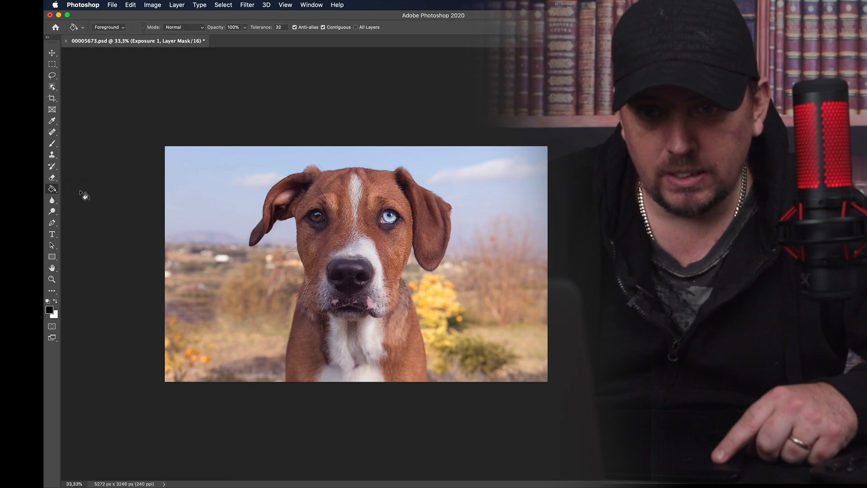
{"action": "key", "text": "ctrl+Up"}
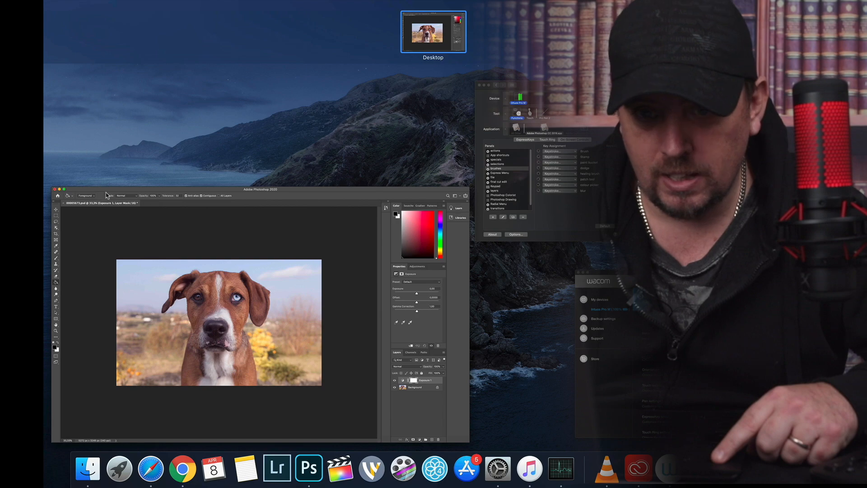
{"action": "left_click", "coordinate": [126, 219]}
Step: Create a new layer with default settings using the new layer entry of the layers radial control
{"action": "key", "text": "F1"}
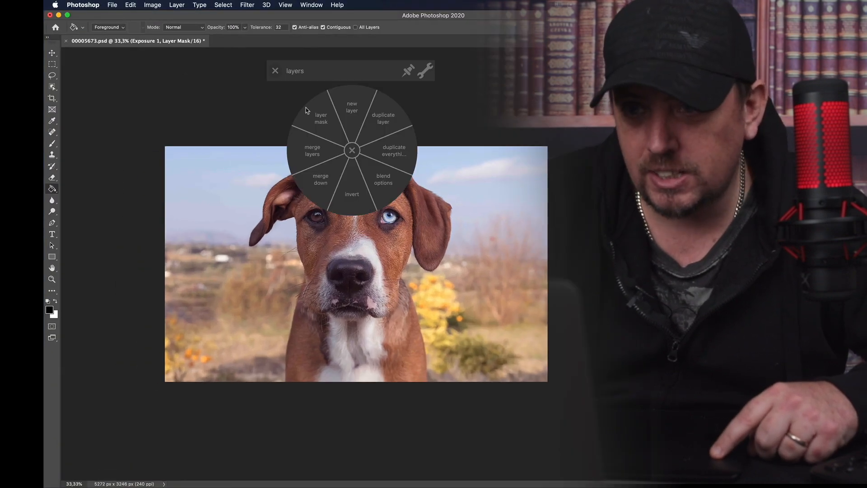
{"action": "left_click", "coordinate": [352, 112]}
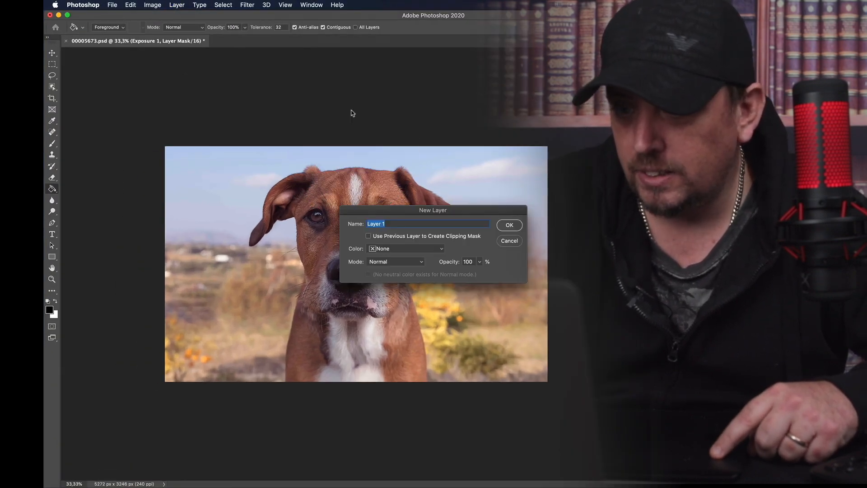
{"action": "left_click", "coordinate": [508, 227]}
Step: Duplicate the new layer and stamp all visible layers into another one using the layers radial control's duplicate layer and duplicate everything entries
{"action": "key", "text": "F1"}
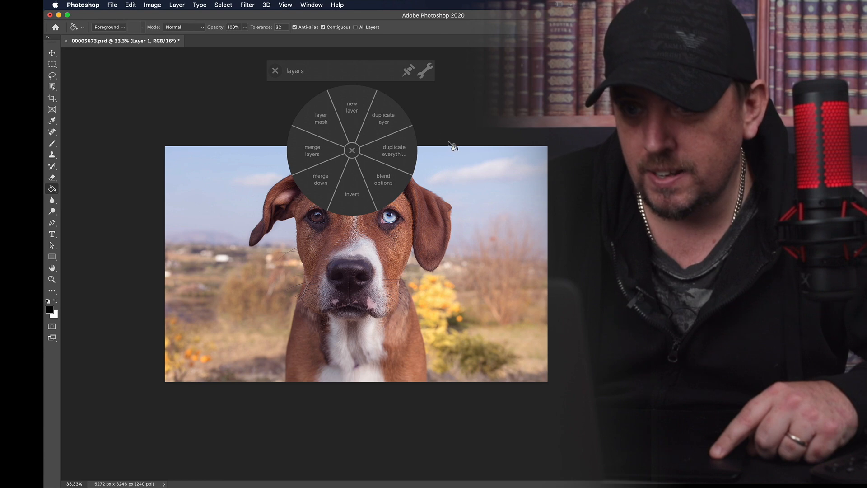
{"action": "left_click", "coordinate": [383, 129]}
{"action": "key", "text": "F1"}
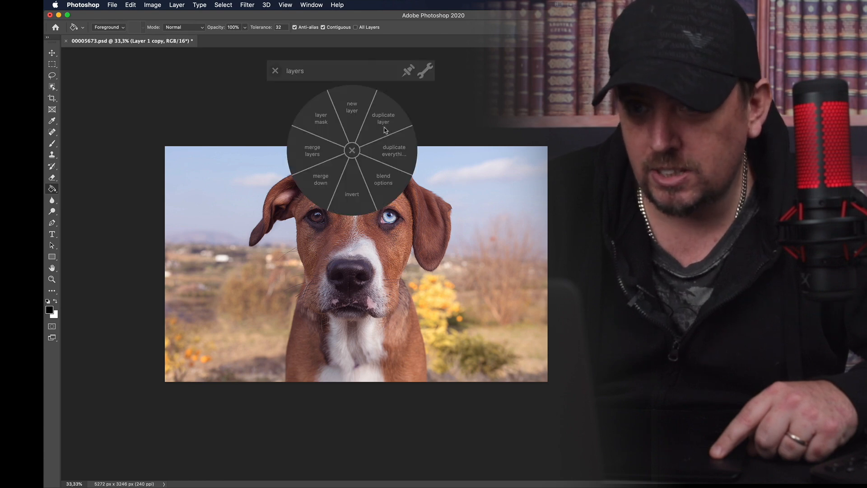
{"action": "key", "text": "F1"}
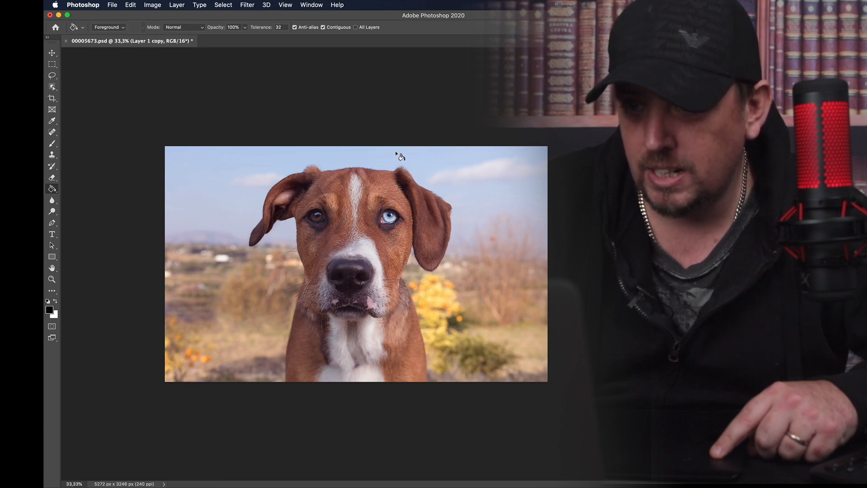
{"action": "key", "text": "F1"}
{"action": "left_click", "coordinate": [395, 151]}
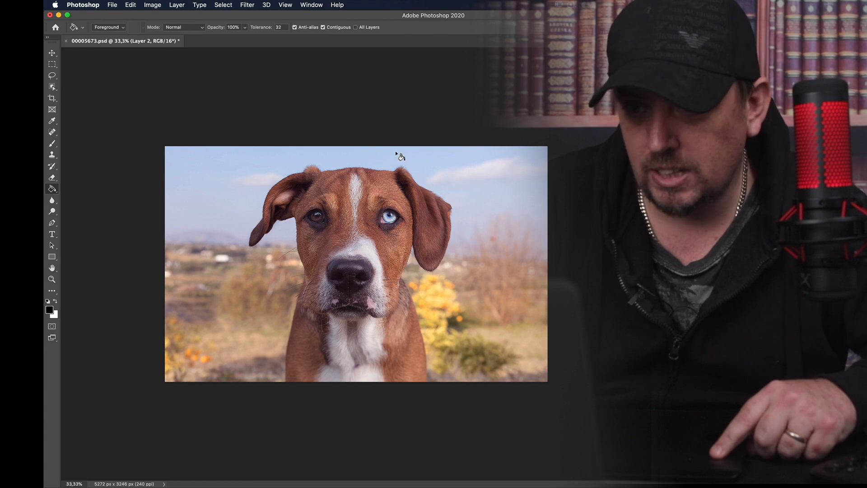
Step: Test the blend options entry of the layers radial control, and bring the control up again
{"action": "key", "text": "F1"}
{"action": "left_click", "coordinate": [385, 183]}
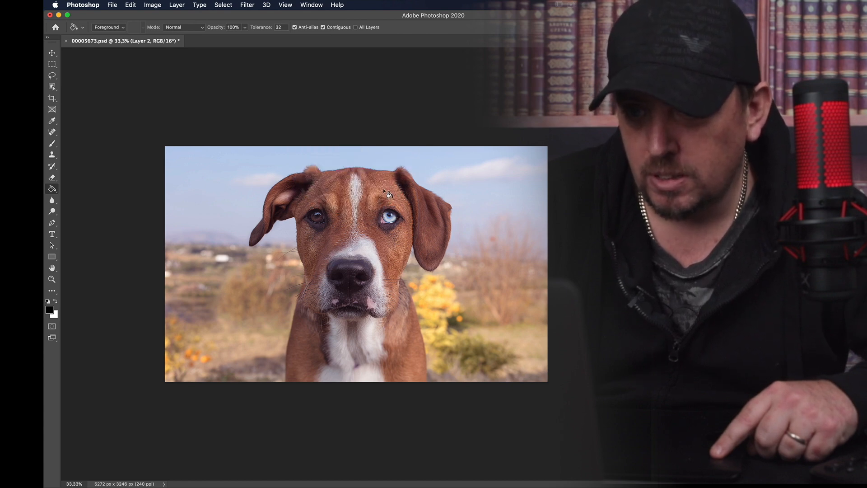
{"action": "key", "text": "F1"}
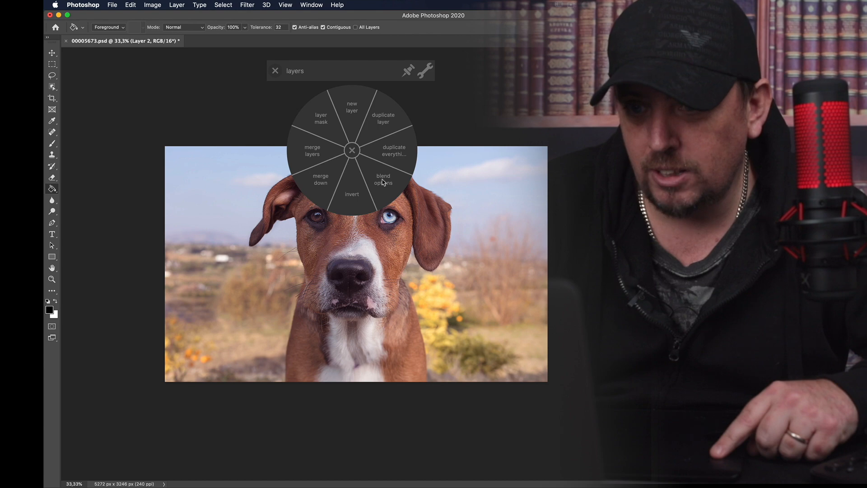
Step: Search Photoshop's help for "ble" to locate the Layer Style > Blending Options command and check its shortcut, closing the radial control
{"action": "left_click", "coordinate": [336, 5]}
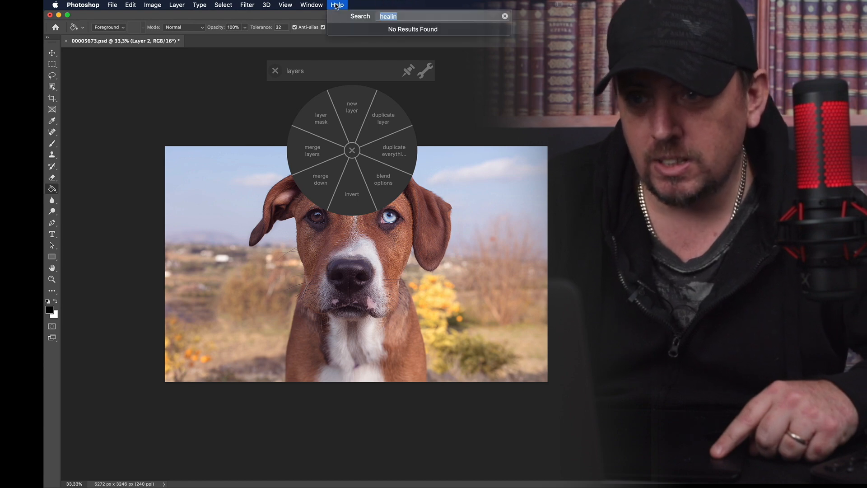
{"action": "type", "text": "b"}
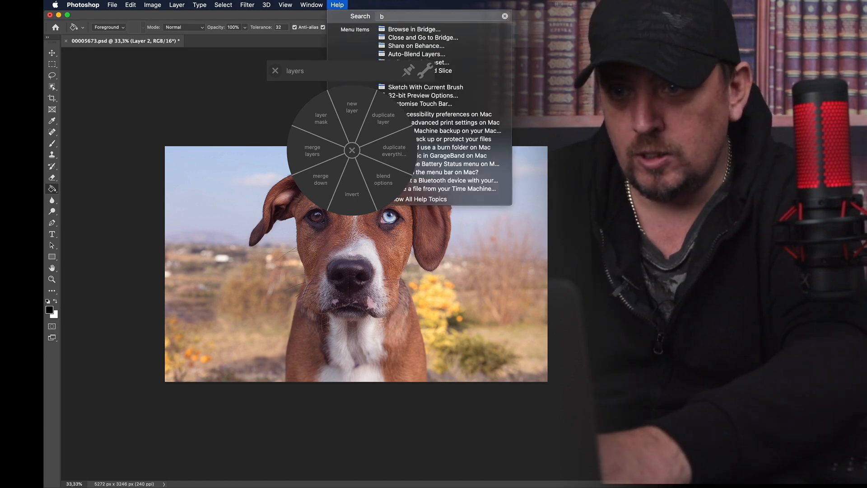
{"action": "type", "text": "le"}
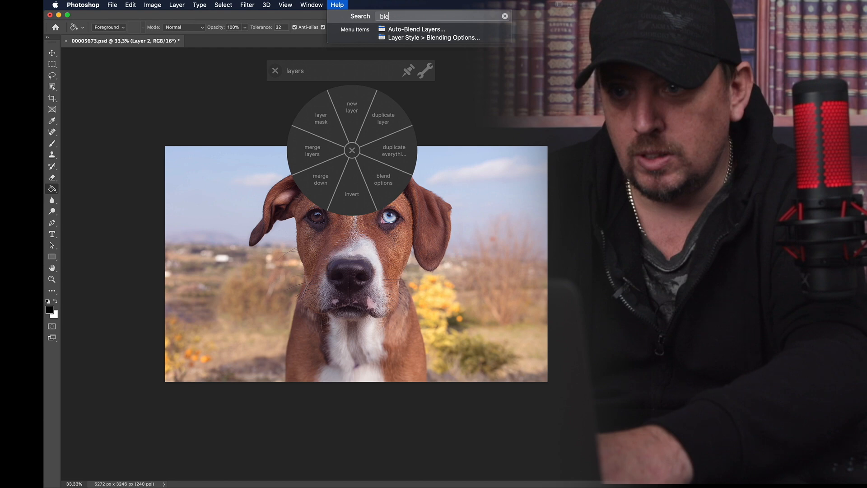
{"action": "mouse_move", "coordinate": [402, 40]}
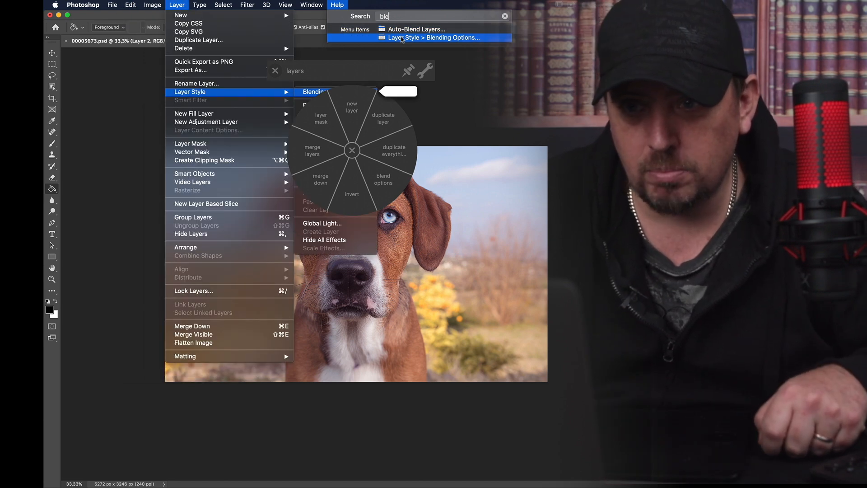
{"action": "left_click", "coordinate": [276, 70]}
{"action": "left_click", "coordinate": [342, 6]}
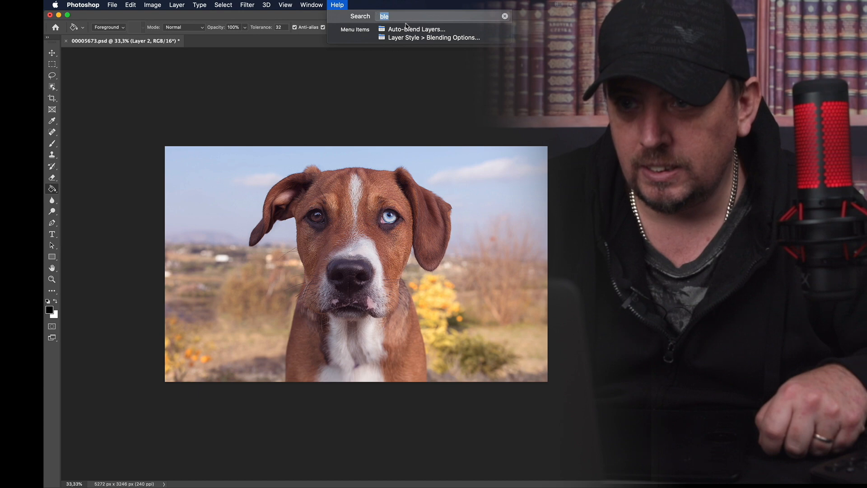
{"action": "mouse_move", "coordinate": [407, 38]}
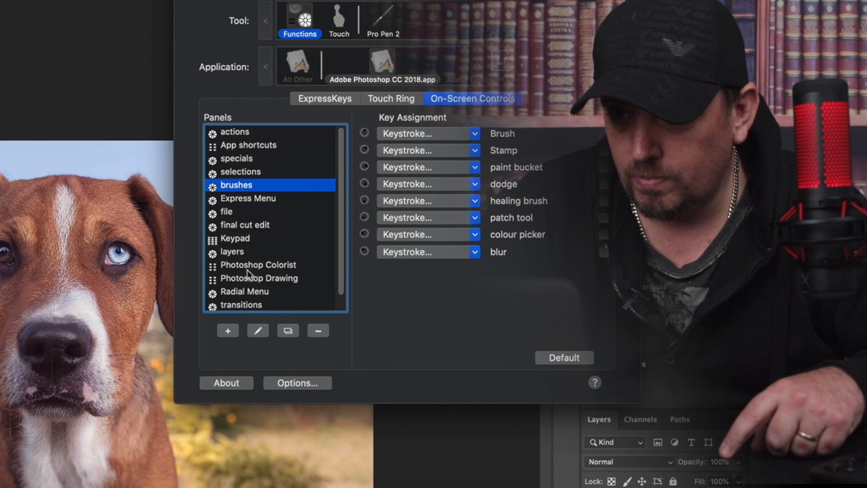
Step: In the Wacom Tablet settings, select the layers control and open the keystroke definition of its blend options entry
{"action": "left_click", "coordinate": [232, 251]}
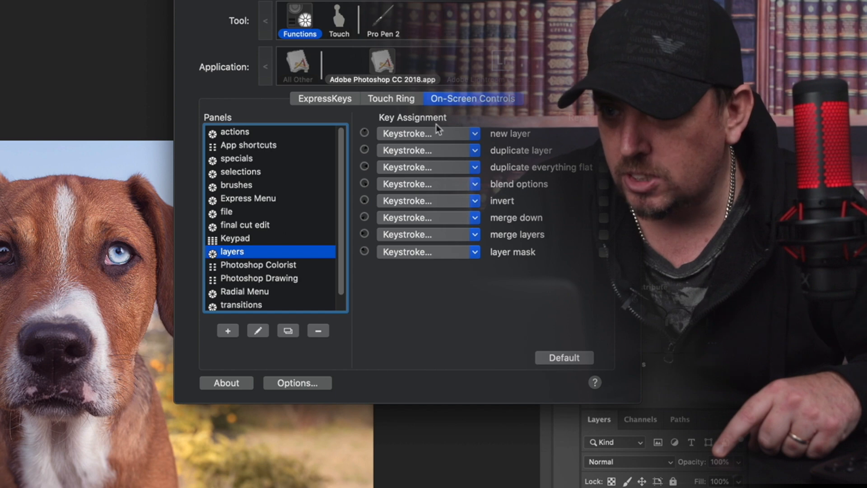
{"action": "left_click", "coordinate": [475, 200]}
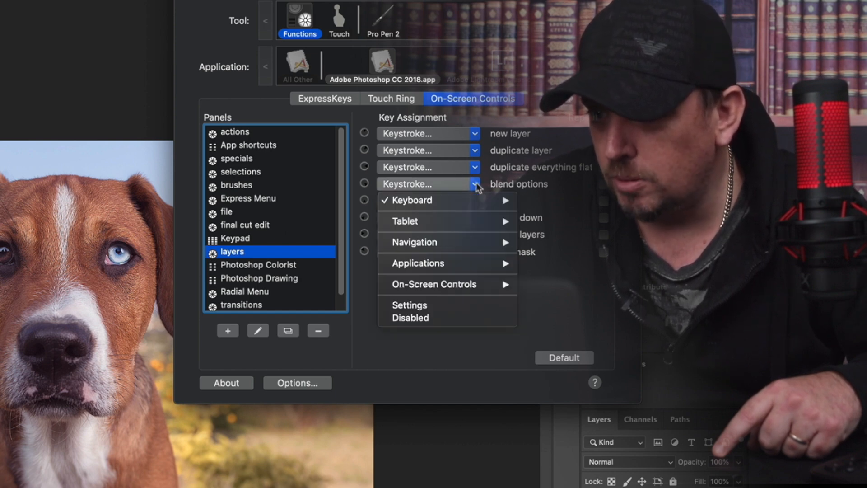
{"action": "mouse_move", "coordinate": [462, 202]}
{"action": "left_click", "coordinate": [555, 200]}
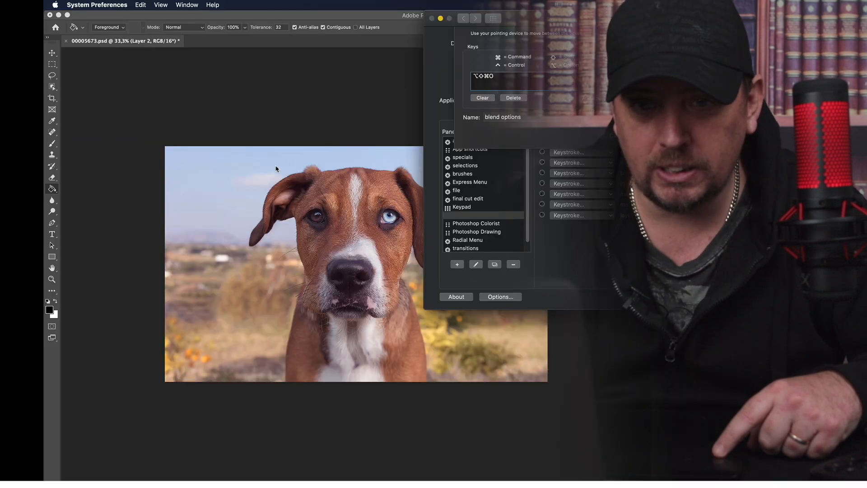
Step: Switch back to Photoshop and open its keyboard shortcuts editor with the application menu commands listed
{"action": "left_click", "coordinate": [111, 163]}
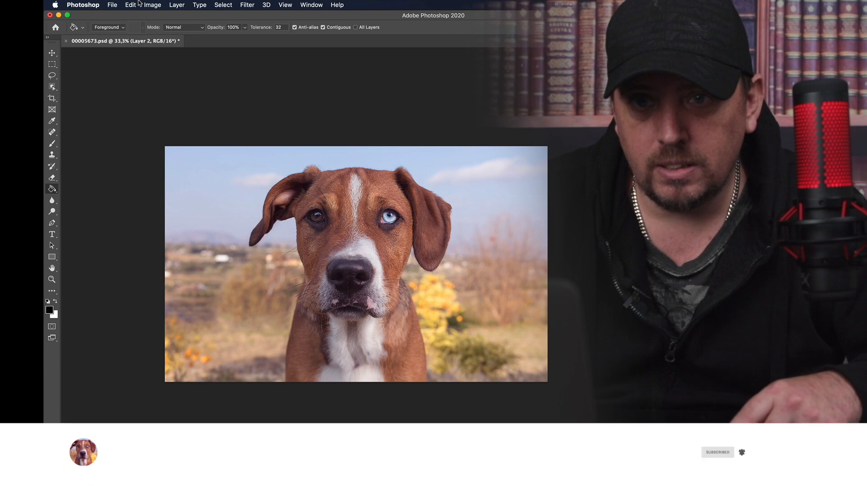
{"action": "left_click", "coordinate": [112, 5]}
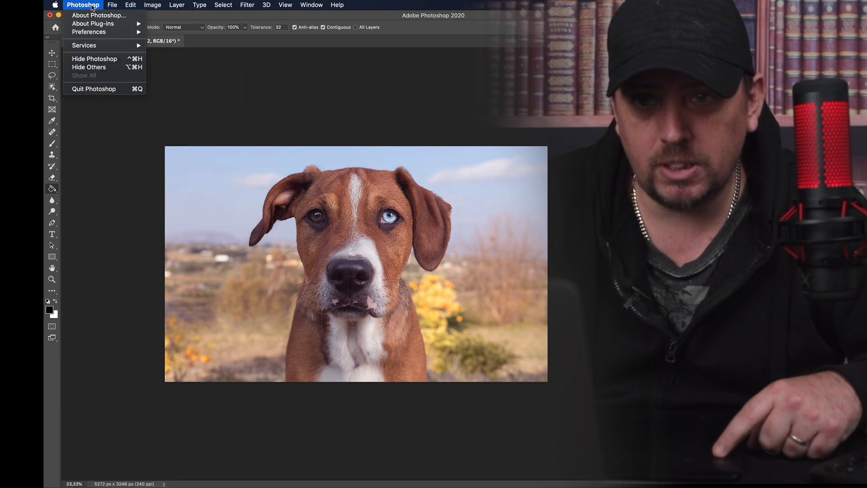
{"action": "mouse_move", "coordinate": [131, 5]}
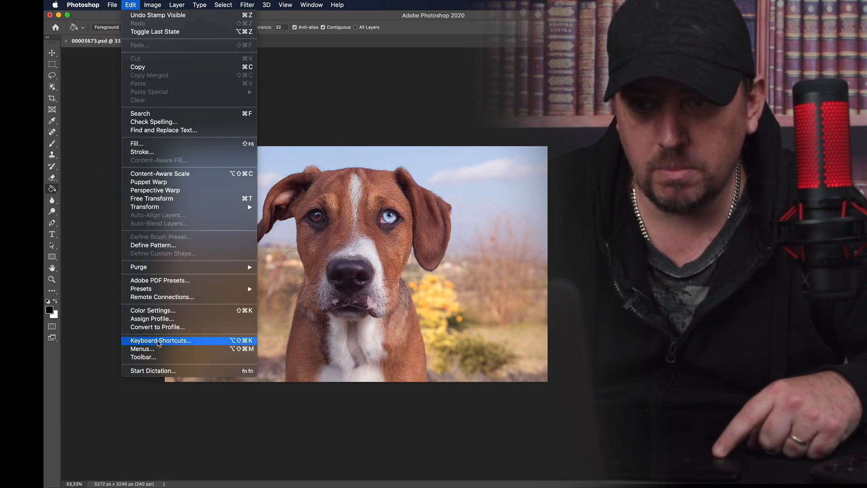
{"action": "left_click", "coordinate": [158, 341]}
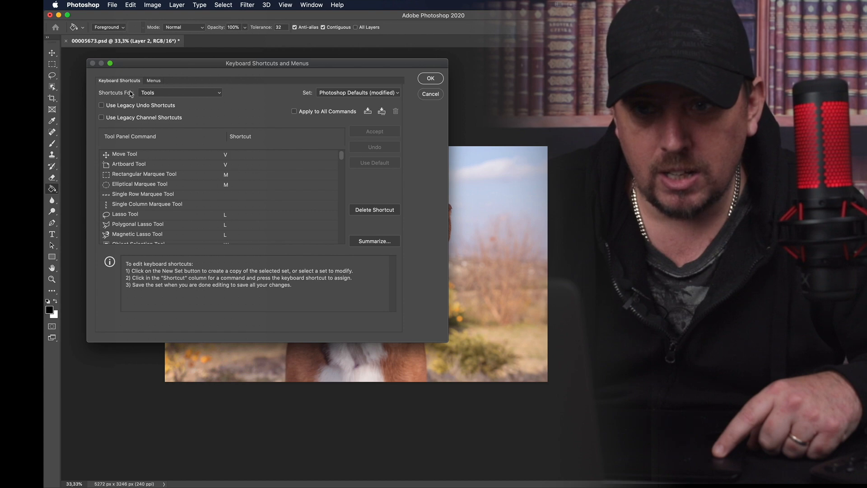
{"action": "left_click", "coordinate": [219, 93]}
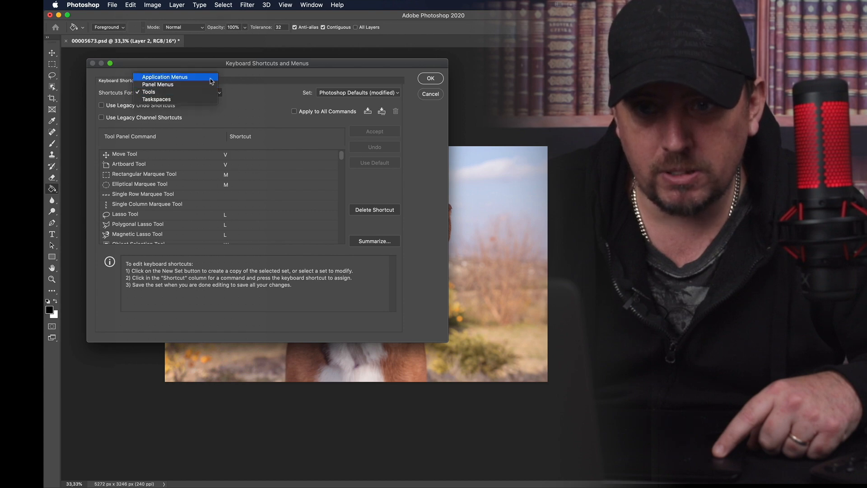
{"action": "left_click", "coordinate": [210, 77]}
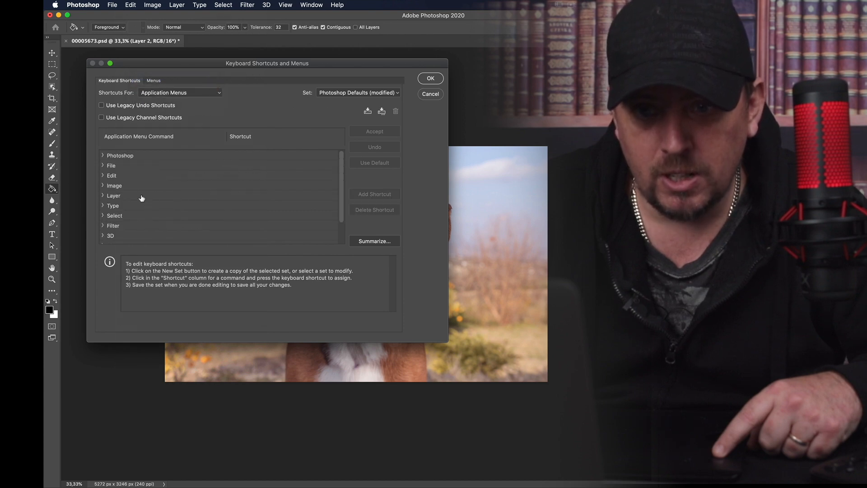
Step: Expand the Layer commands and select Blending Options under Layer Style for shortcut editing
{"action": "left_click", "coordinate": [106, 196]}
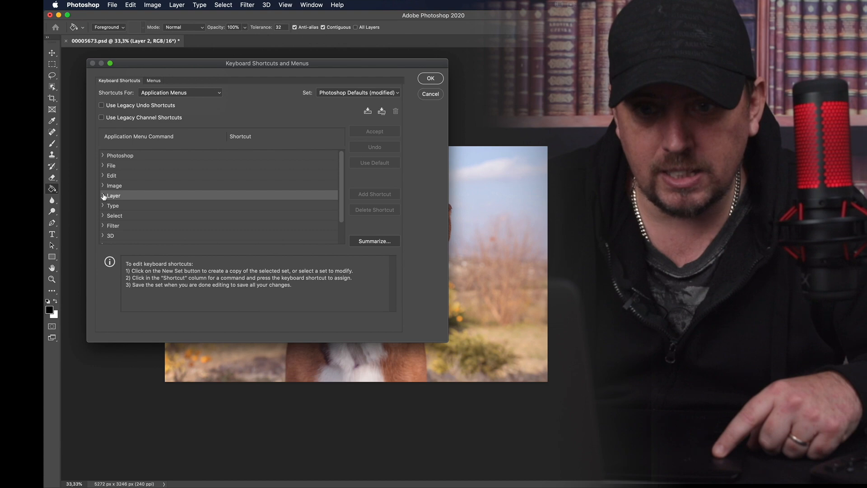
{"action": "left_click", "coordinate": [102, 195]}
{"action": "scroll", "coordinate": [162, 226], "scroll_direction": "down", "scroll_amount": 10}
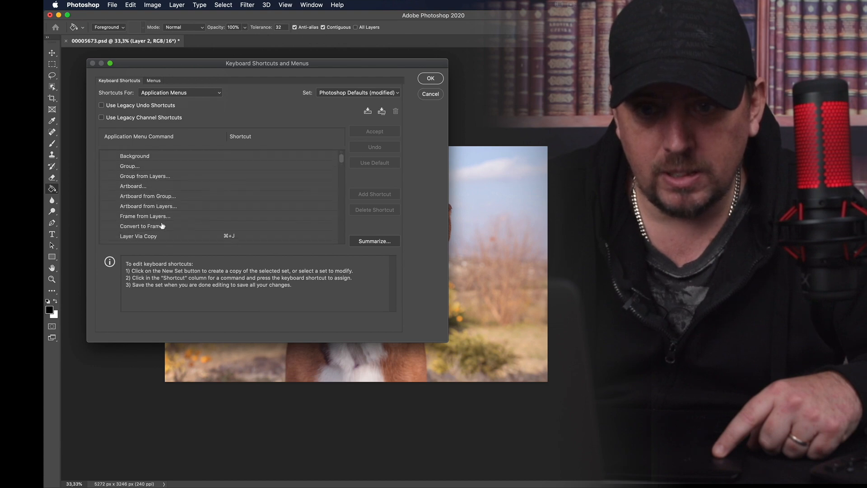
{"action": "scroll", "coordinate": [162, 225], "scroll_direction": "down", "scroll_amount": 10}
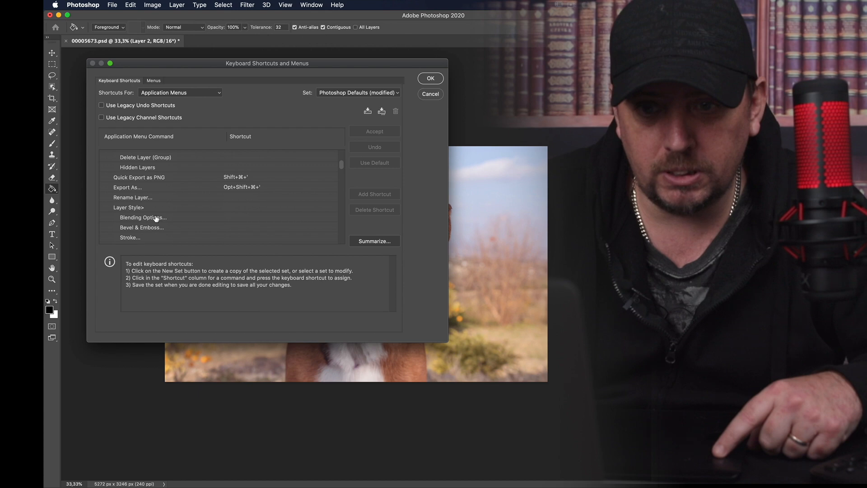
{"action": "left_click", "coordinate": [156, 218]}
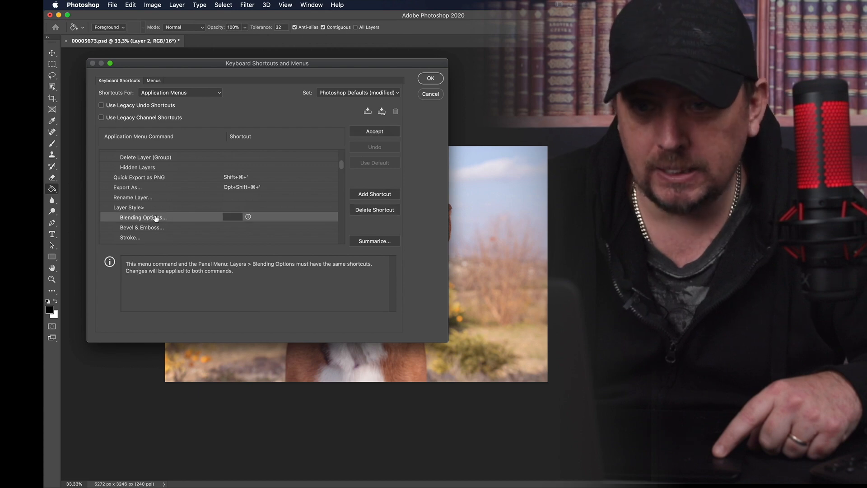
Step: Check the blend options keystroke in the Wacom Tablet settings, and assign Opt+Shift+Cmd+O to Photoshop's Blending Options command
{"action": "mouse_move", "coordinate": [45, 0]}
{"action": "left_click", "coordinate": [550, 184]}
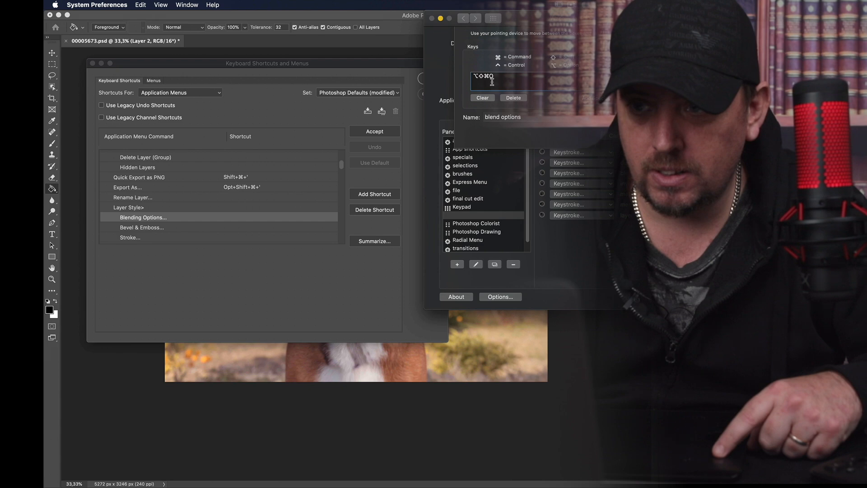
{"action": "left_click", "coordinate": [254, 217]}
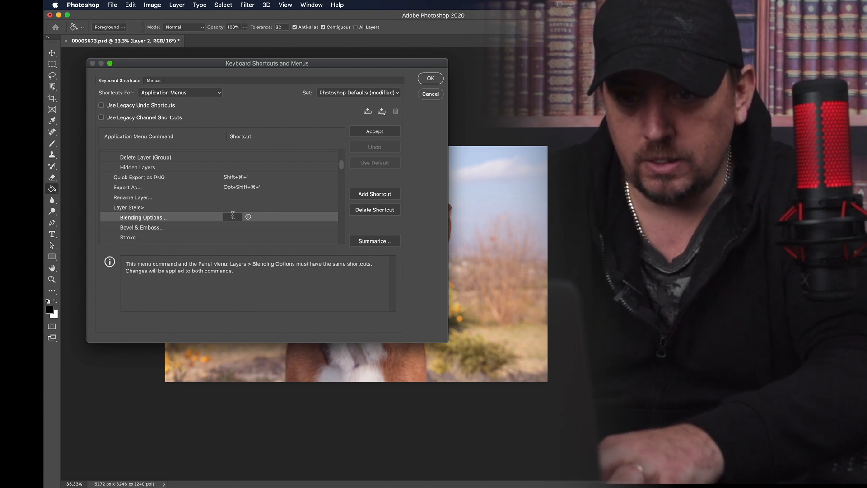
{"action": "key", "text": "ctrl+Up"}
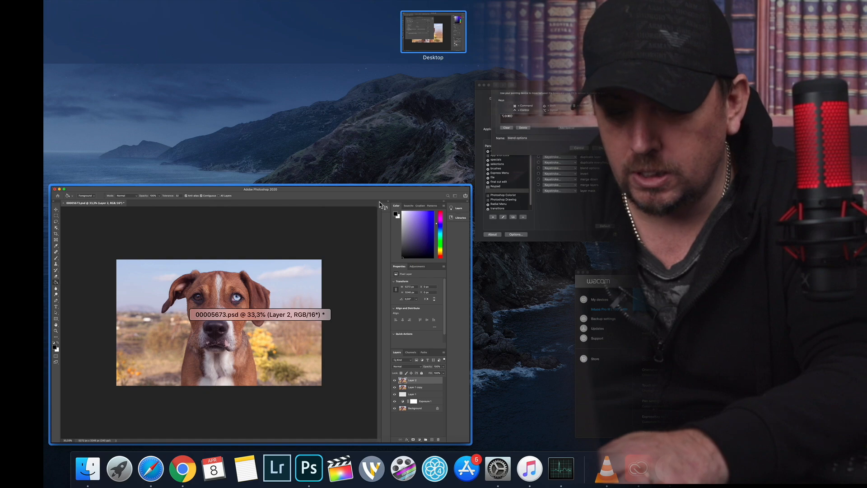
{"action": "left_click", "coordinate": [353, 230]}
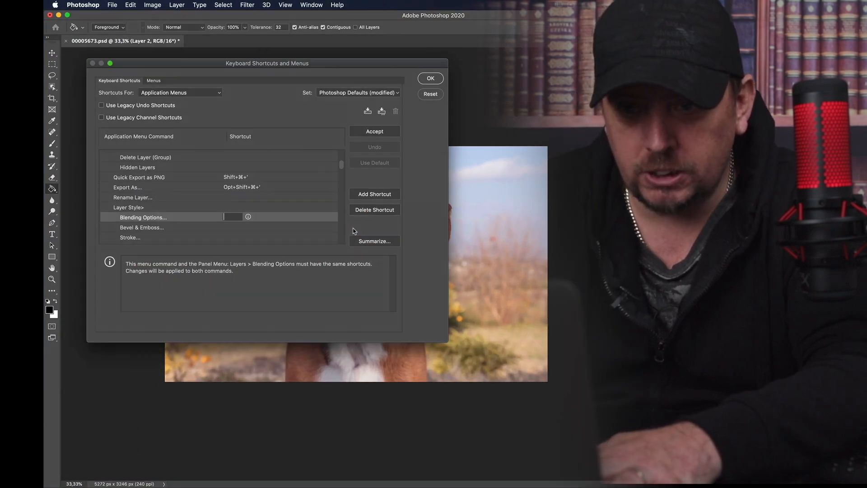
{"action": "key", "text": "alt+shift+super+o"}
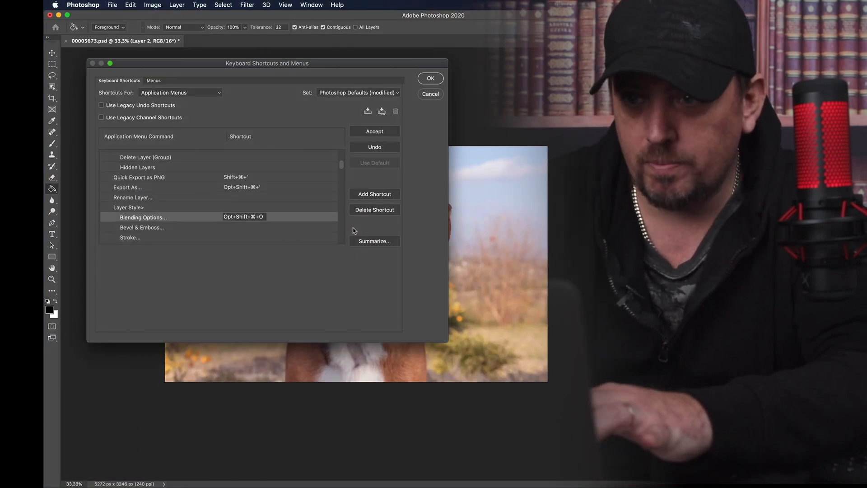
{"action": "left_click", "coordinate": [440, 79]}
Step: Test the blend options entry of the layers radial control and close the Layer Style dialog unchanged
{"action": "right_click", "coordinate": [351, 151]}
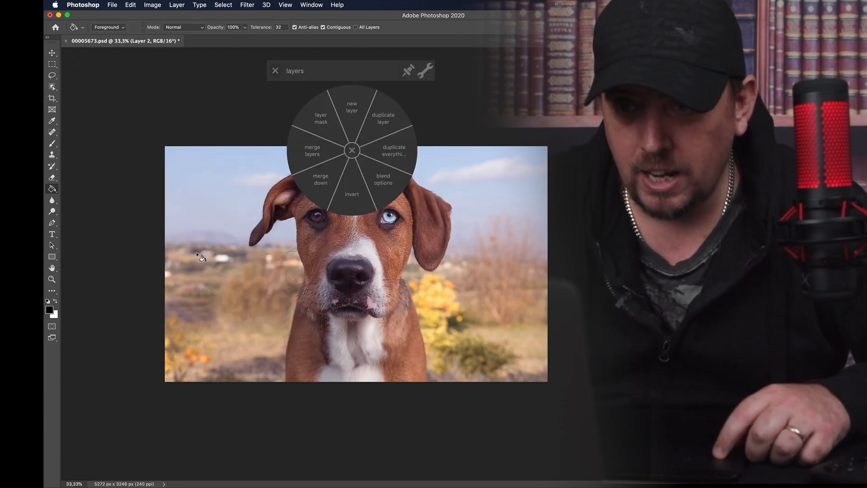
{"action": "left_click", "coordinate": [383, 179]}
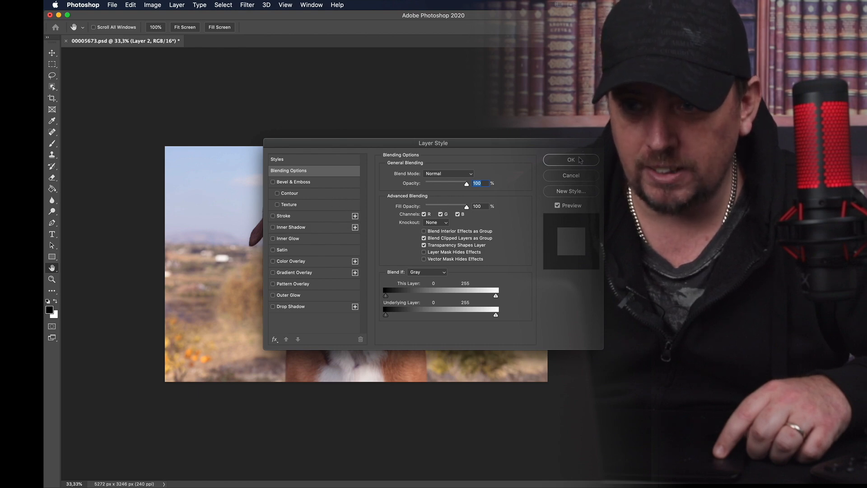
{"action": "left_click", "coordinate": [571, 160]}
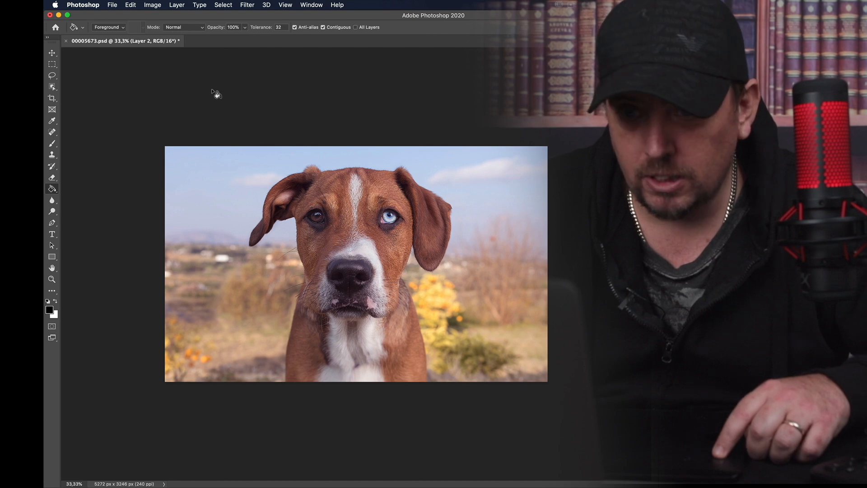
Step: Test the radial control's invert entry by inverting the stamped layer's colors and inverting them back
{"action": "key", "text": "F1"}
{"action": "left_click", "coordinate": [355, 201]}
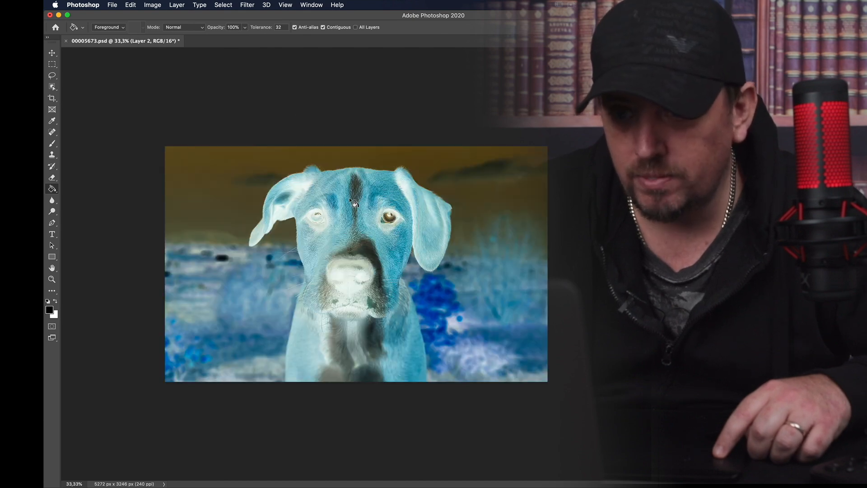
{"action": "key", "text": "F1"}
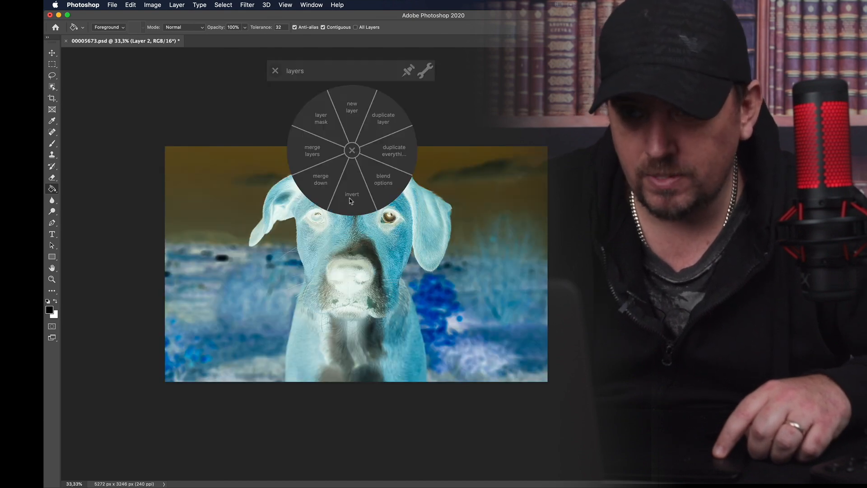
{"action": "left_click", "coordinate": [354, 195]}
Step: Merge the stamped layer down with the radial control's merge down entry, and try its layer mask entry
{"action": "key", "text": "F1"}
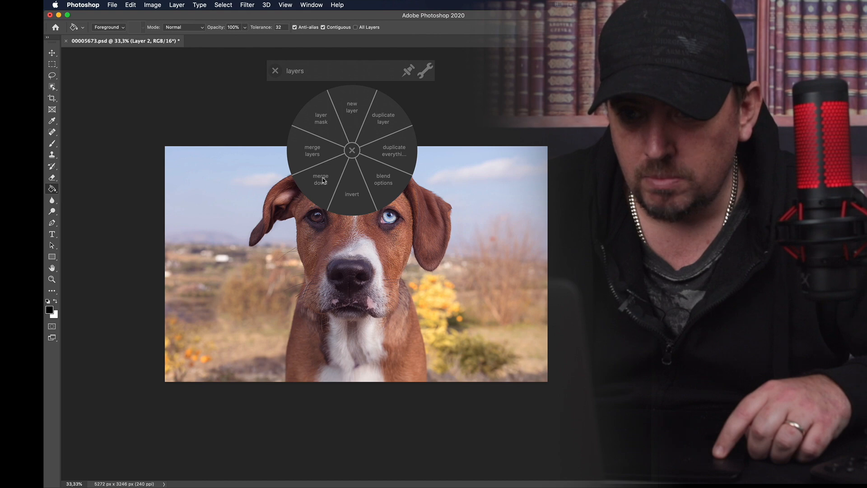
{"action": "left_click", "coordinate": [322, 180]}
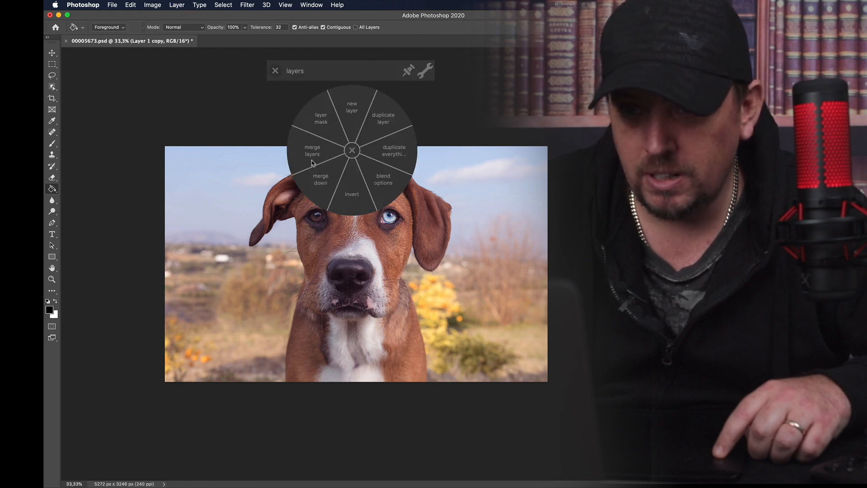
{"action": "left_click", "coordinate": [327, 128]}
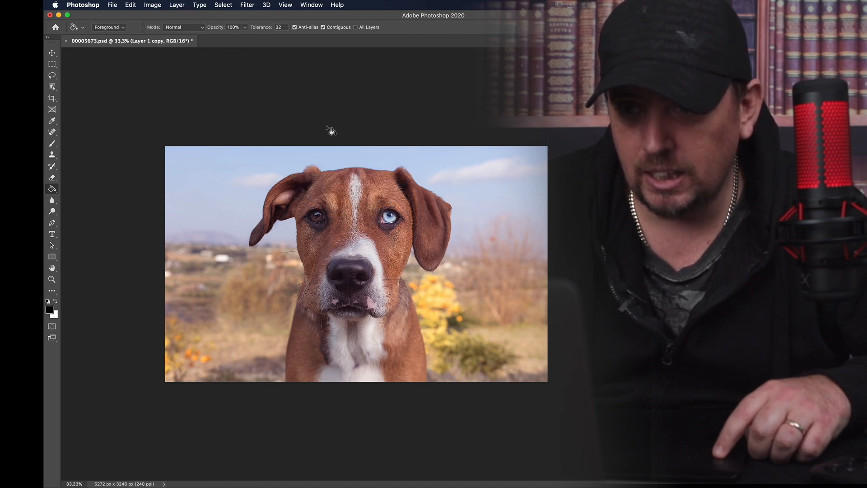
Step: Search Photoshop's help for "layer mask" to locate the layer mask commands
{"action": "left_click", "coordinate": [338, 5]}
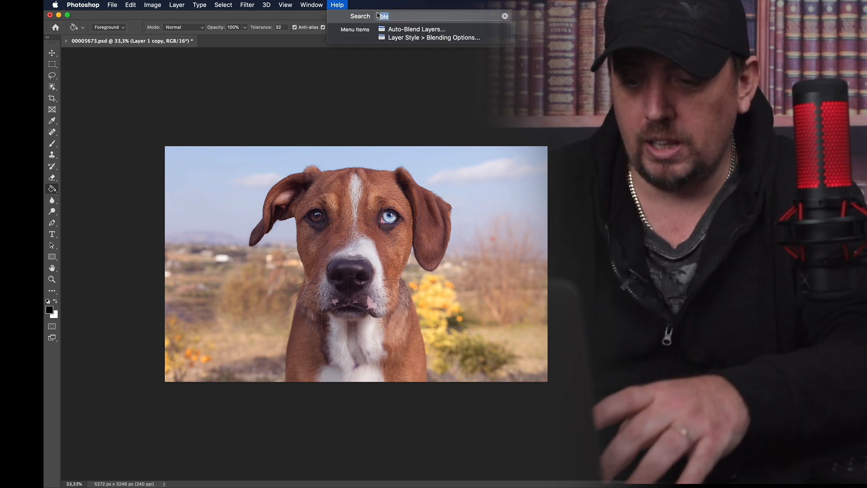
{"action": "type", "text": "layer"}
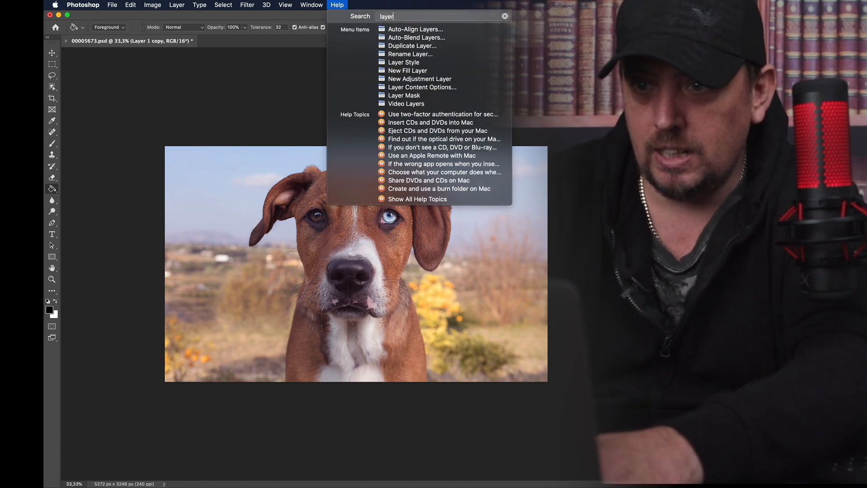
{"action": "type", "text": " mask"}
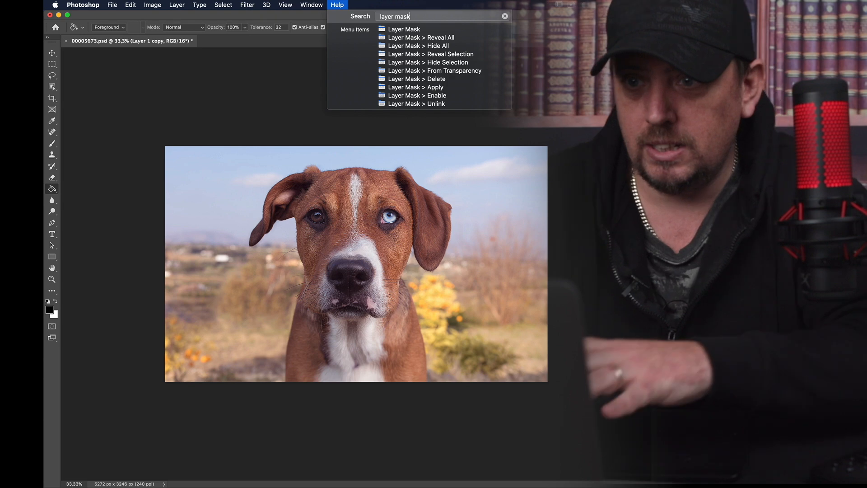
{"action": "mouse_move", "coordinate": [403, 30]}
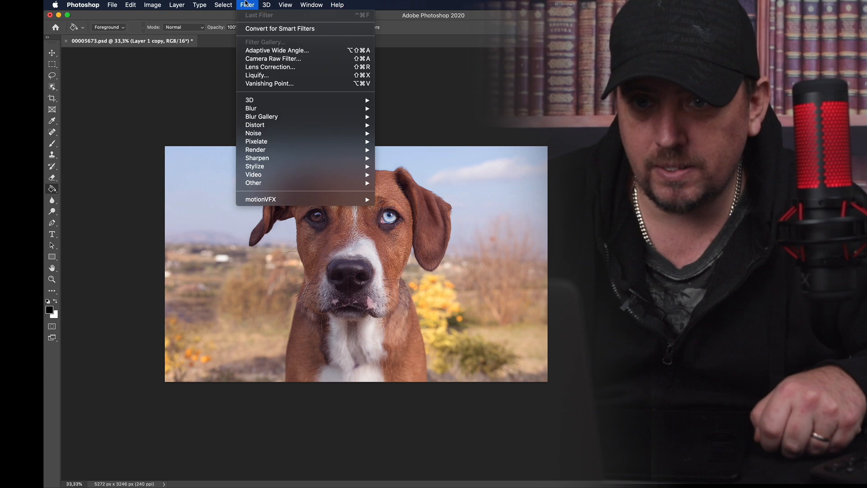
Step: Review the Layer Mask commands for shortcuts and add a mask from transparency to the current layer
{"action": "mouse_move", "coordinate": [179, 5]}
{"action": "mouse_move", "coordinate": [197, 122]}
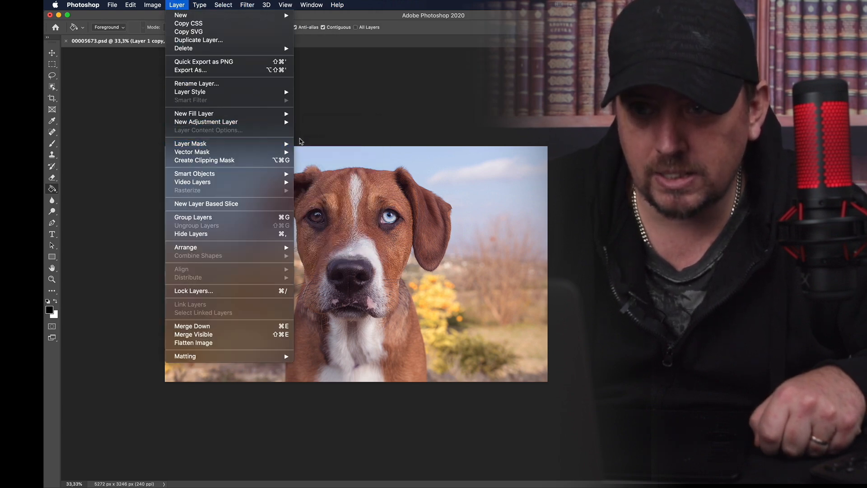
{"action": "mouse_move", "coordinate": [261, 144]}
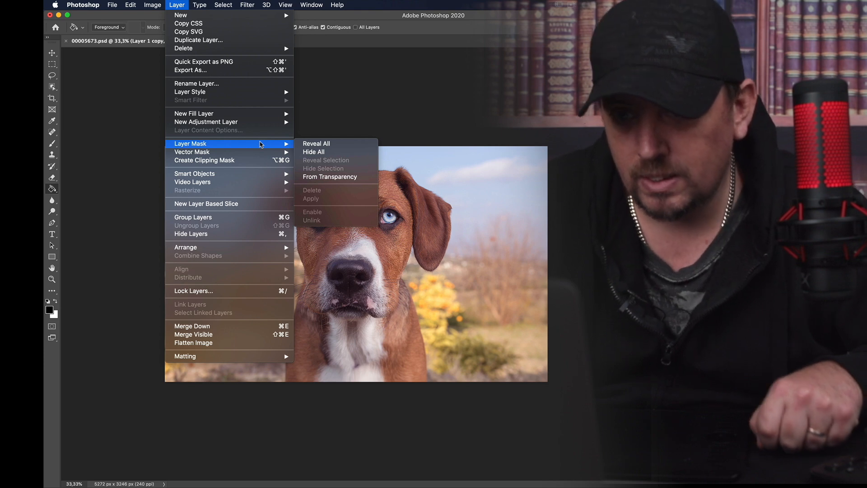
{"action": "left_click", "coordinate": [336, 177]}
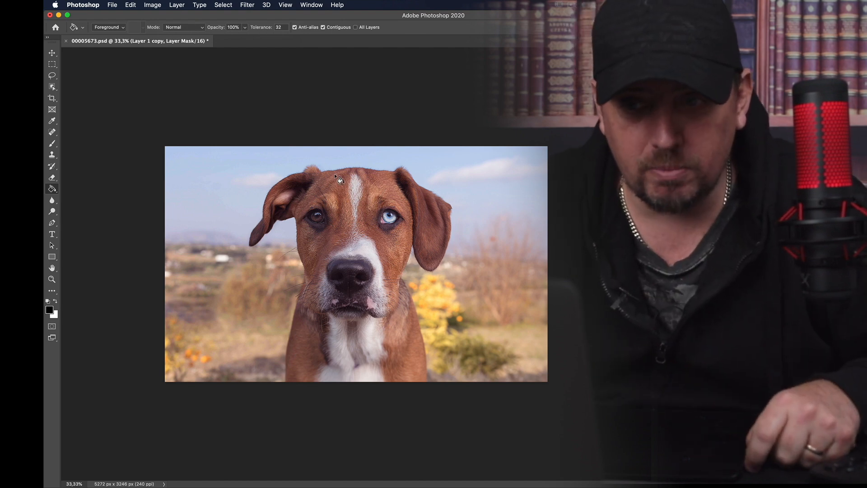
Step: In the Wacom Tablet settings, close the blend options keystroke definition and enter Option+Shift+Command+R as the layer mask entry's keystroke
{"action": "mouse_move", "coordinate": [45, 2]}
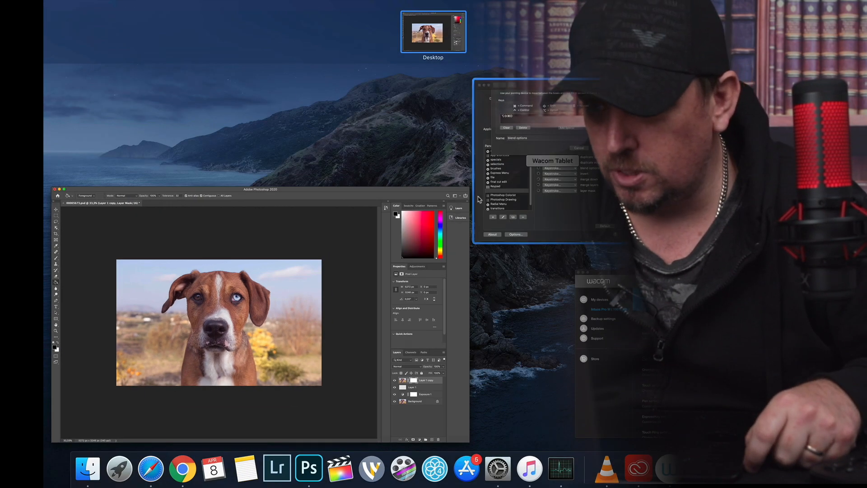
{"action": "left_click", "coordinate": [560, 193]}
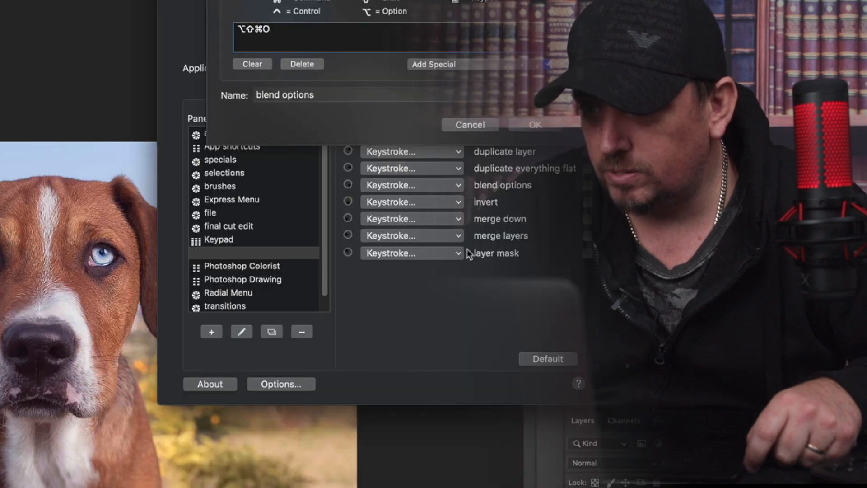
{"action": "left_click", "coordinate": [542, 126]}
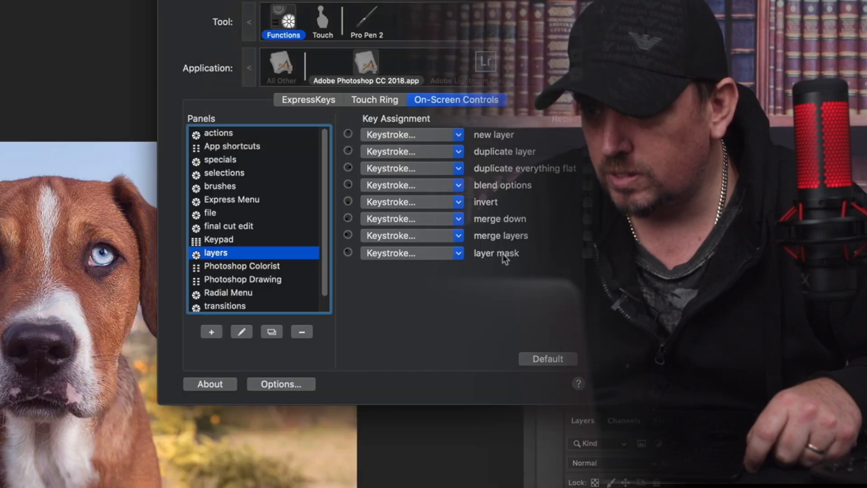
{"action": "left_click", "coordinate": [461, 254]}
{"action": "mouse_move", "coordinate": [461, 270]}
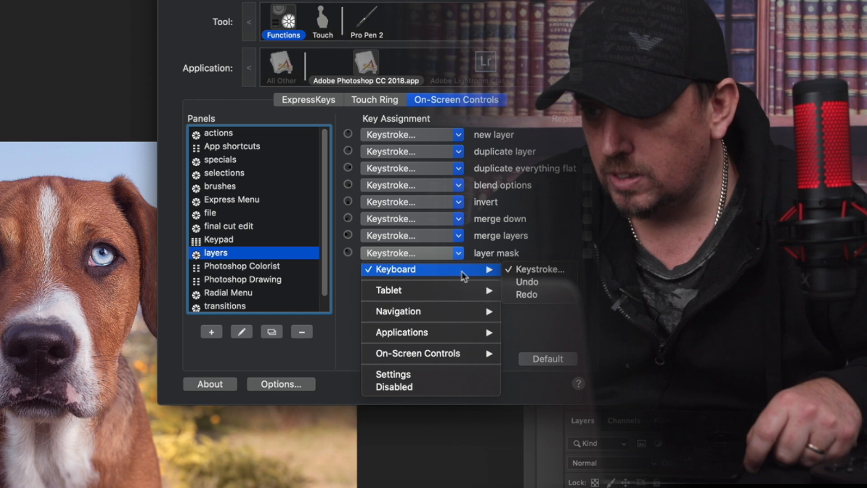
{"action": "left_click", "coordinate": [528, 270]}
{"action": "key", "text": "alt+shift+super+r"}
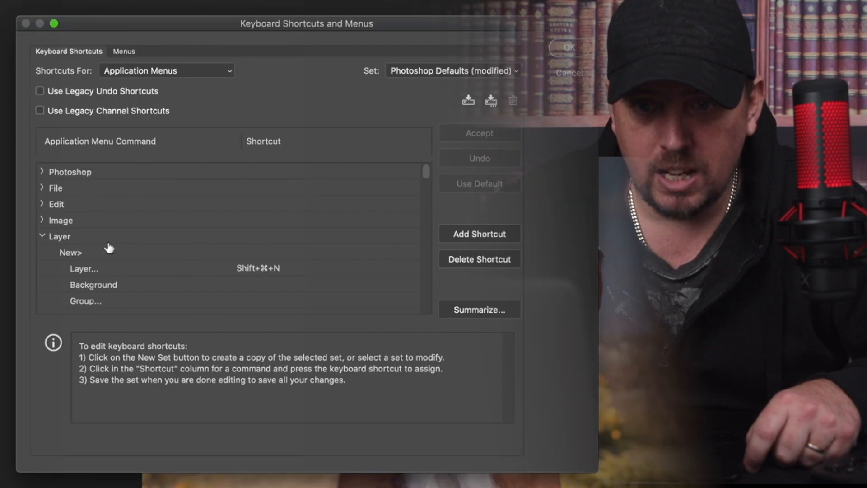
Step: Assign the shortcut Option+Shift+Command+R to the Layer Mask command From Transparency and accept the keyboard shortcut changes
{"action": "scroll", "coordinate": [166, 292], "scroll_direction": "down", "scroll_amount": 10}
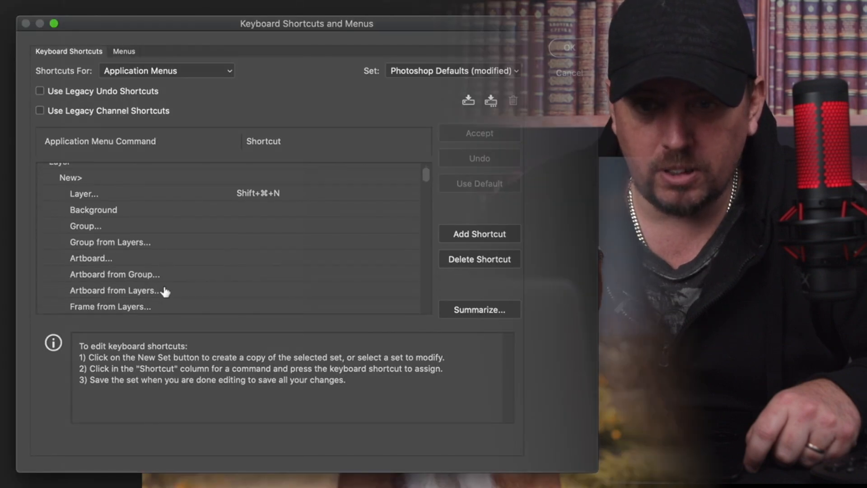
{"action": "scroll", "coordinate": [165, 292], "scroll_direction": "down", "scroll_amount": 10}
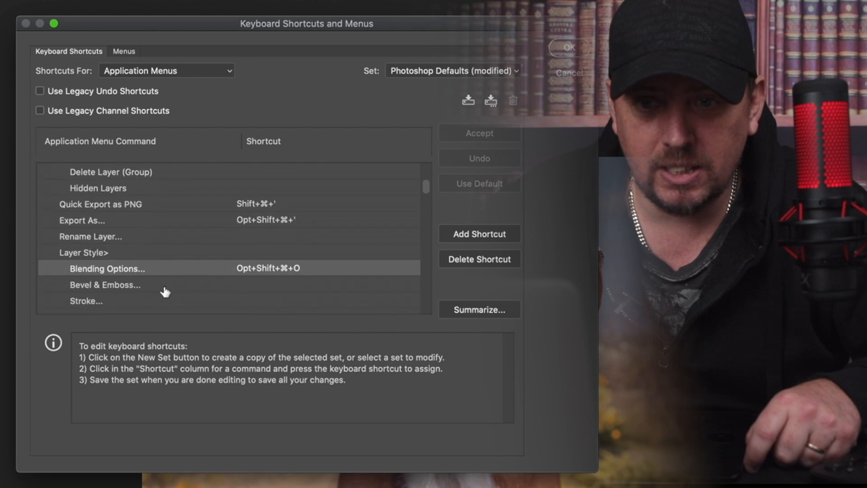
{"action": "scroll", "coordinate": [165, 292], "scroll_direction": "down", "scroll_amount": 10}
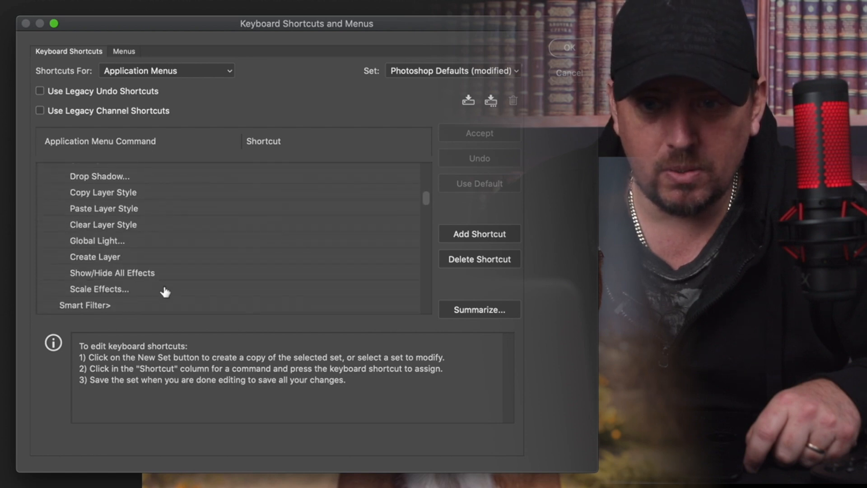
{"action": "scroll", "coordinate": [165, 292], "scroll_direction": "down", "scroll_amount": 4}
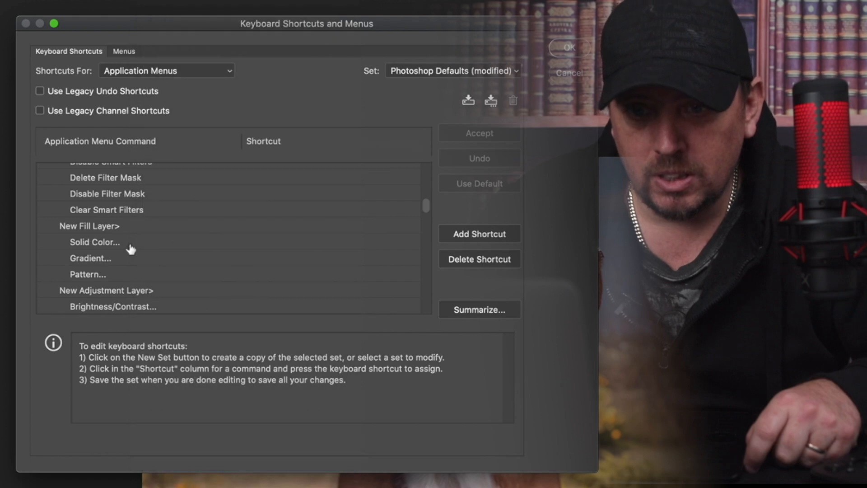
{"action": "scroll", "coordinate": [130, 248], "scroll_direction": "down", "scroll_amount": 5}
{"action": "scroll", "coordinate": [131, 249], "scroll_direction": "down", "scroll_amount": 2}
{"action": "scroll", "coordinate": [131, 249], "scroll_direction": "up", "scroll_amount": 10}
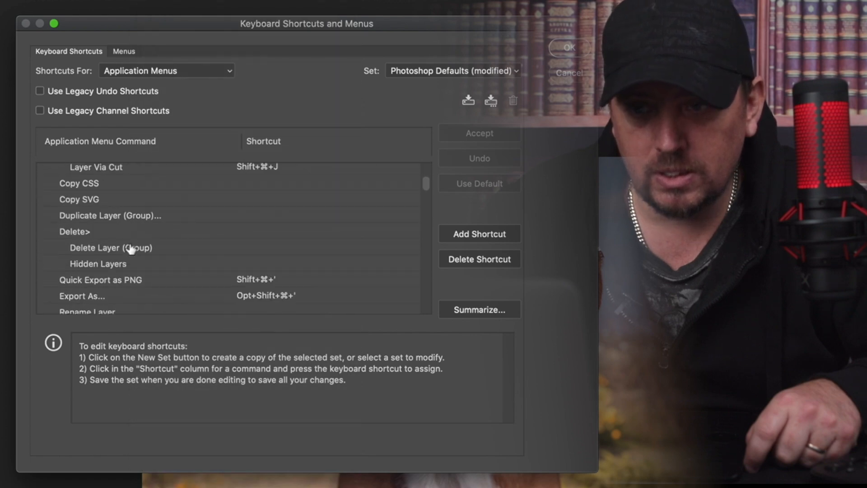
{"action": "scroll", "coordinate": [131, 249], "scroll_direction": "down", "scroll_amount": 5}
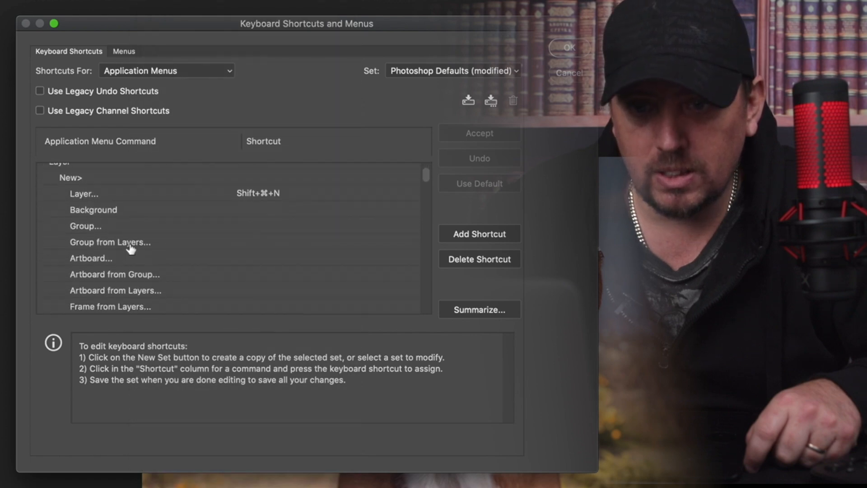
{"action": "scroll", "coordinate": [131, 249], "scroll_direction": "down", "scroll_amount": 10}
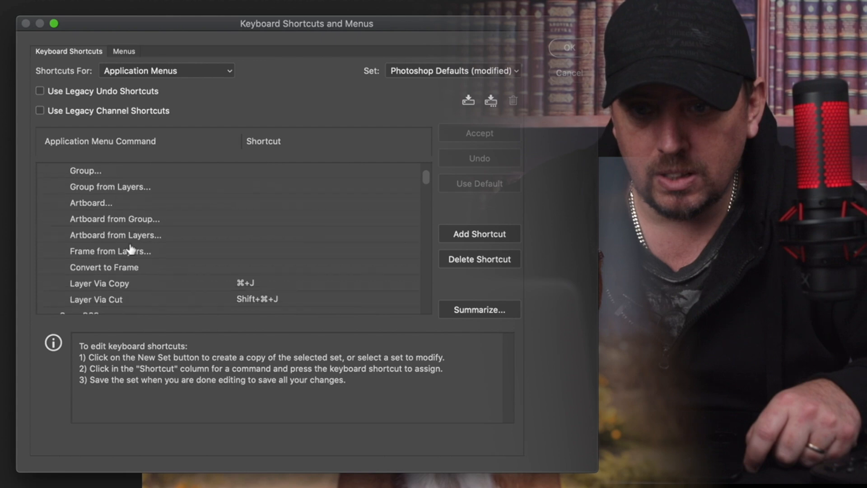
{"action": "scroll", "coordinate": [131, 249], "scroll_direction": "down", "scroll_amount": 10}
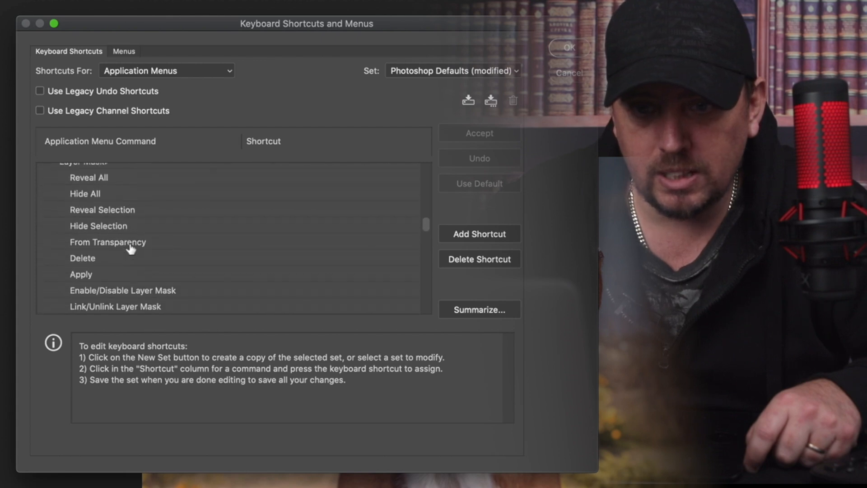
{"action": "scroll", "coordinate": [131, 249], "scroll_direction": "up", "scroll_amount": 4}
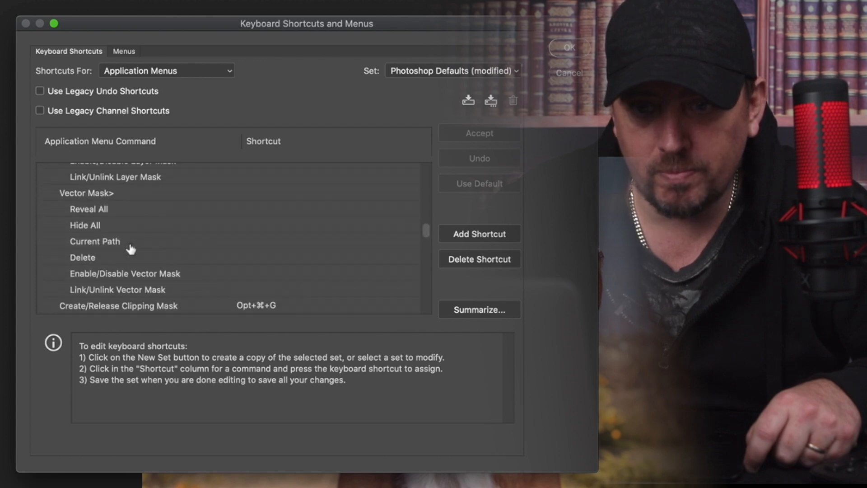
{"action": "scroll", "coordinate": [131, 250], "scroll_direction": "up", "scroll_amount": 6}
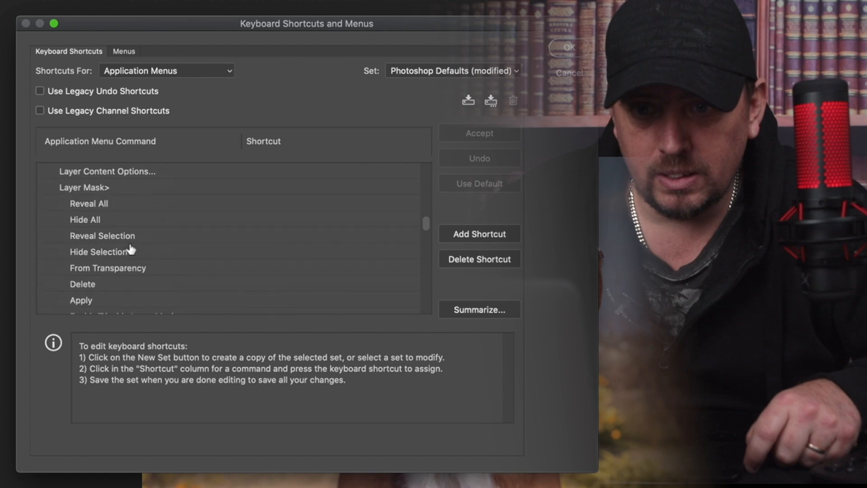
{"action": "left_click", "coordinate": [115, 272]}
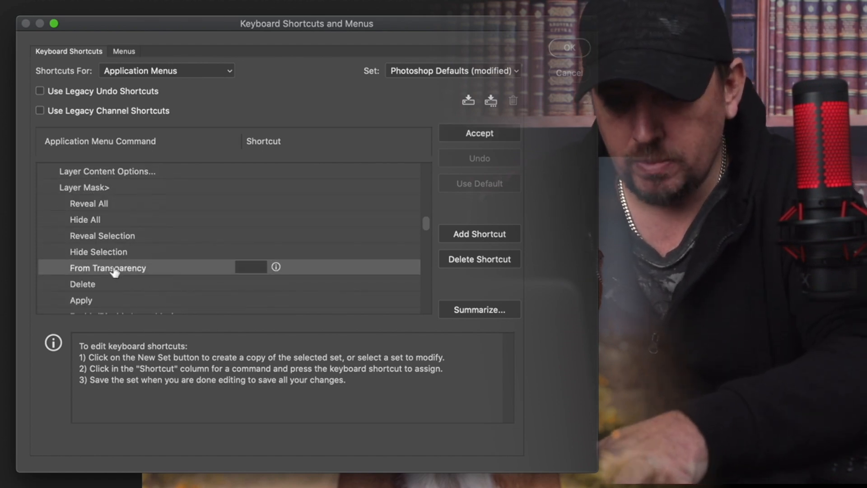
{"action": "key", "text": "alt+shift+super+r"}
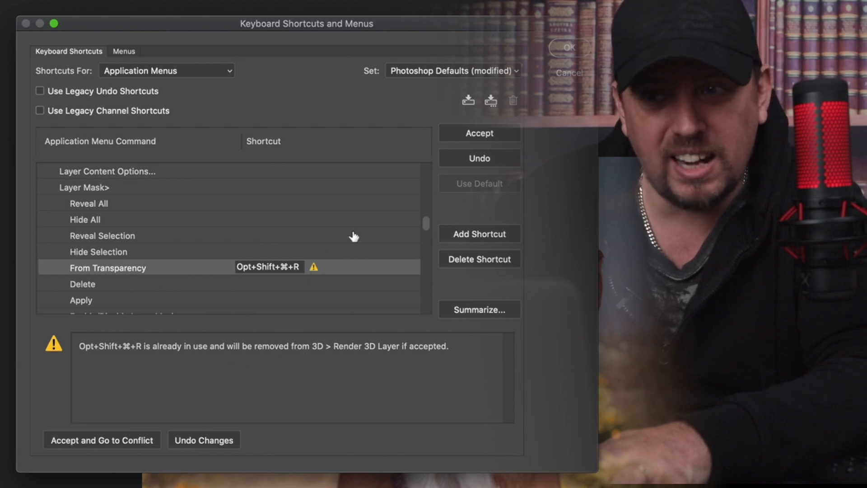
{"action": "left_click", "coordinate": [575, 53]}
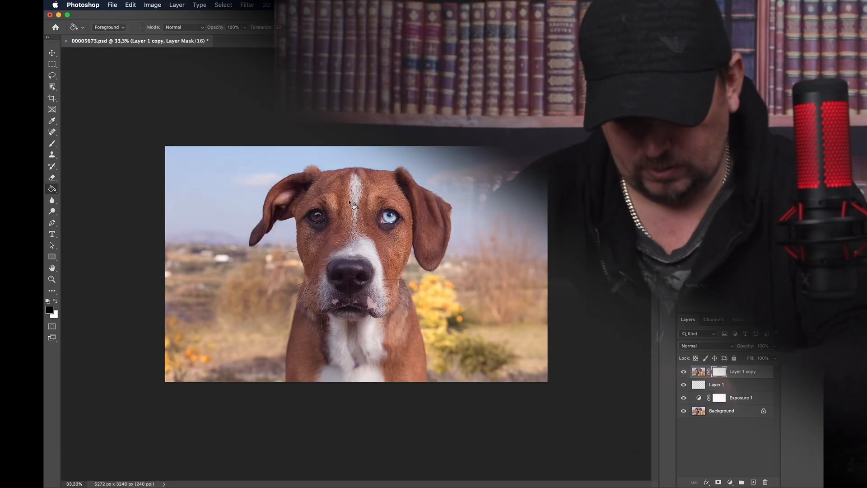
Step: Apply Layer 1 copy's existing mask to the layer, and add a new mask with the radial control's layer mask entry
{"action": "key", "text": "F1"}
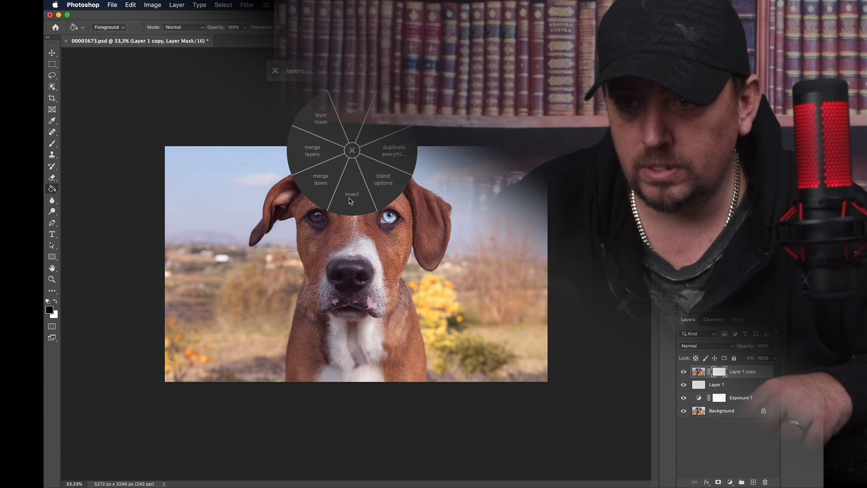
{"action": "left_click", "coordinate": [332, 134]}
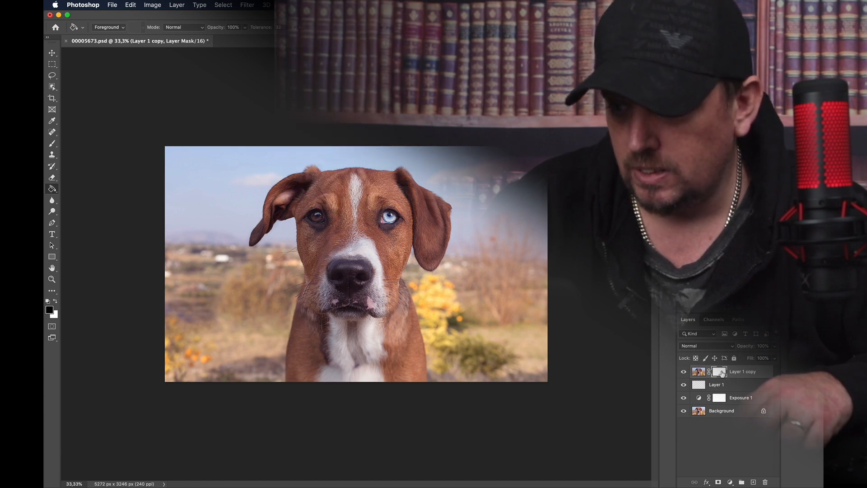
{"action": "left_click_drag", "start_coordinate": [721, 373], "coordinate": [765, 481]}
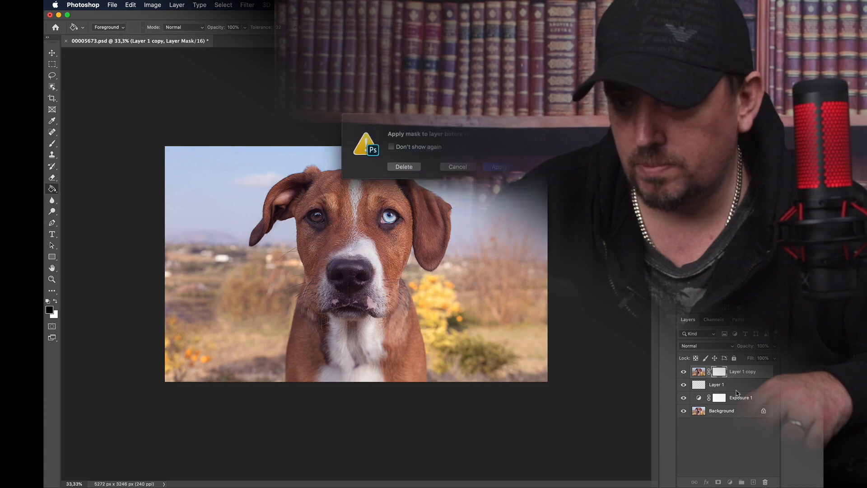
{"action": "left_click", "coordinate": [501, 167]}
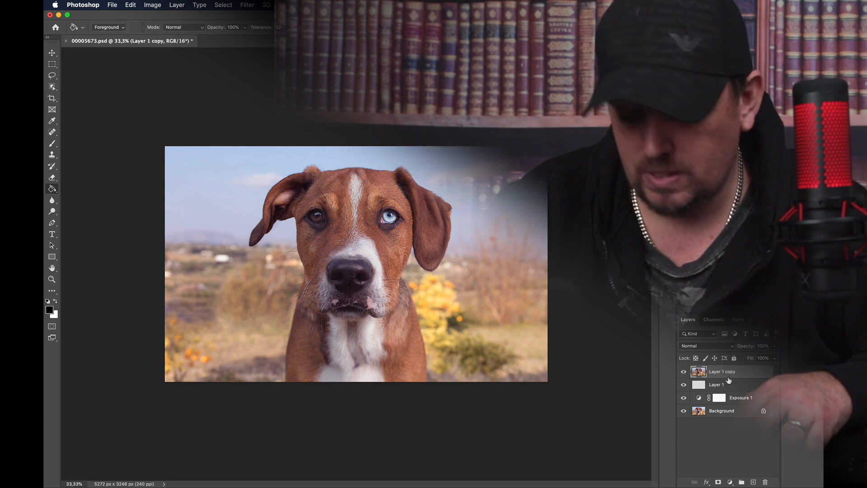
{"action": "key", "text": "F1"}
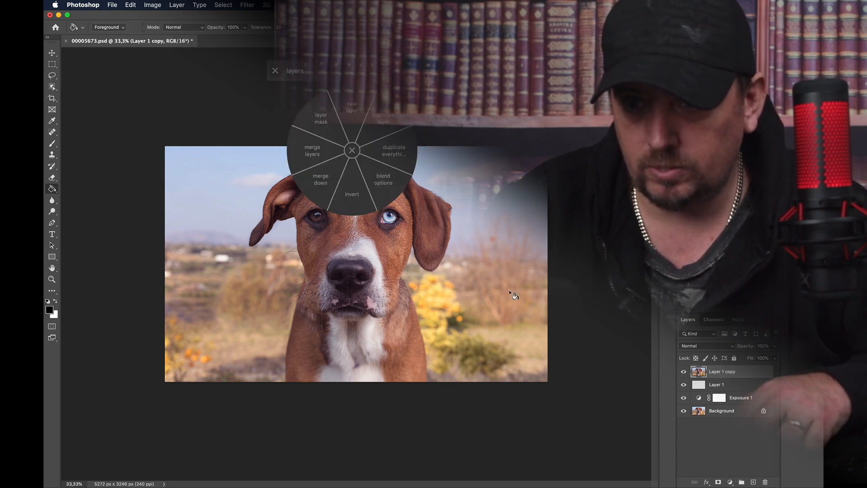
{"action": "left_click", "coordinate": [323, 118]}
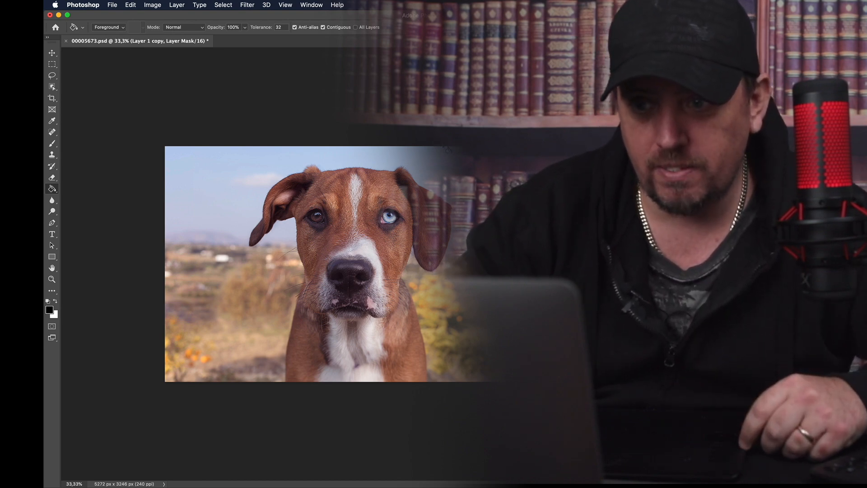
Step: Switch to the Wacom Tablet settings and show the Touch Ring functions for Adobe Photoshop 2020
{"action": "key", "text": "ctrl+Up"}
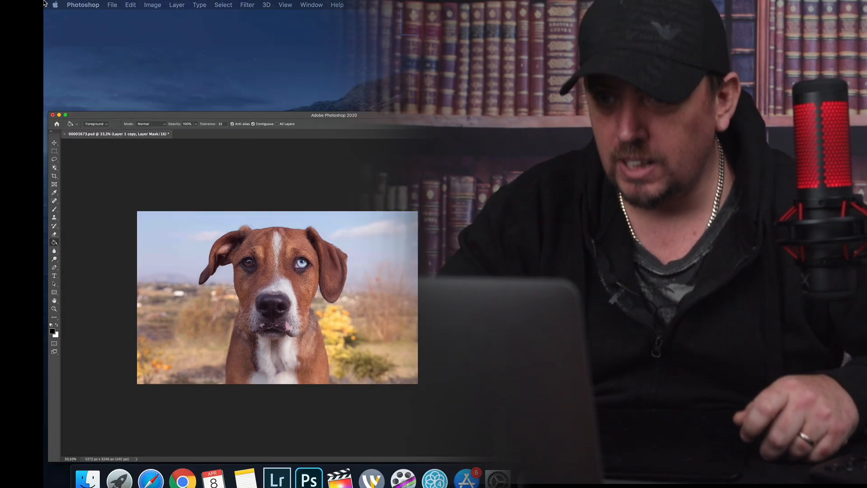
{"action": "left_click", "coordinate": [641, 234]}
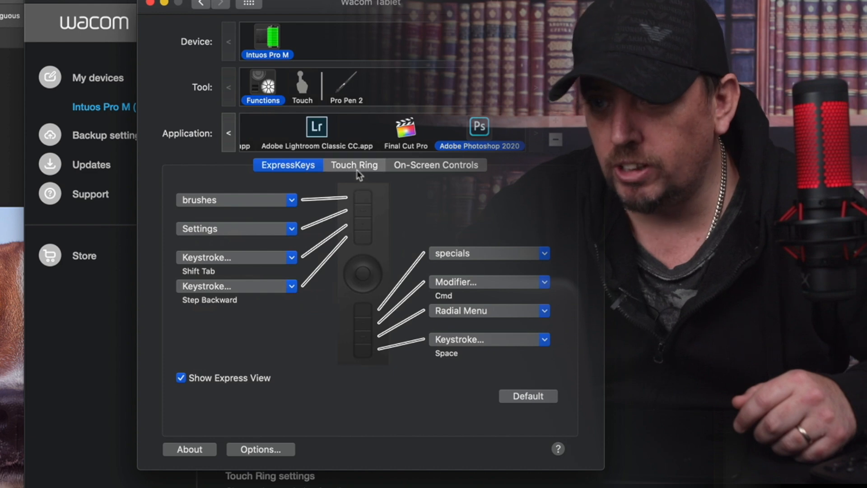
{"action": "left_click", "coordinate": [356, 168]}
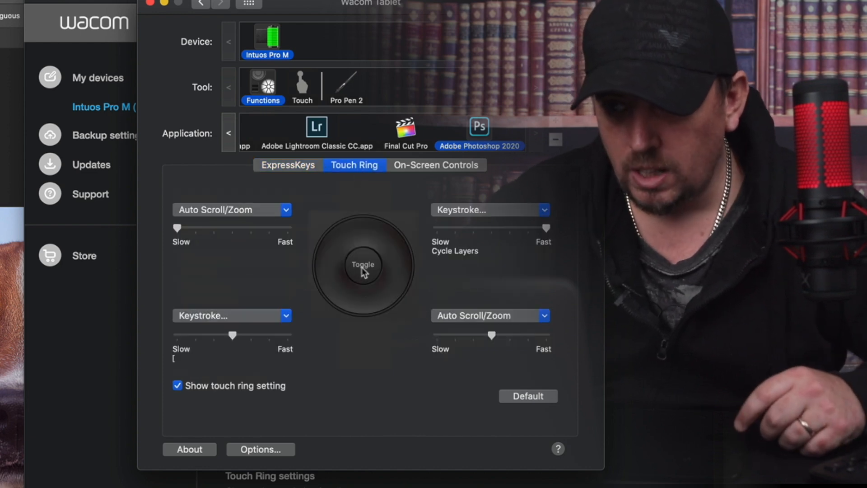
{"action": "mouse_move", "coordinate": [362, 272]}
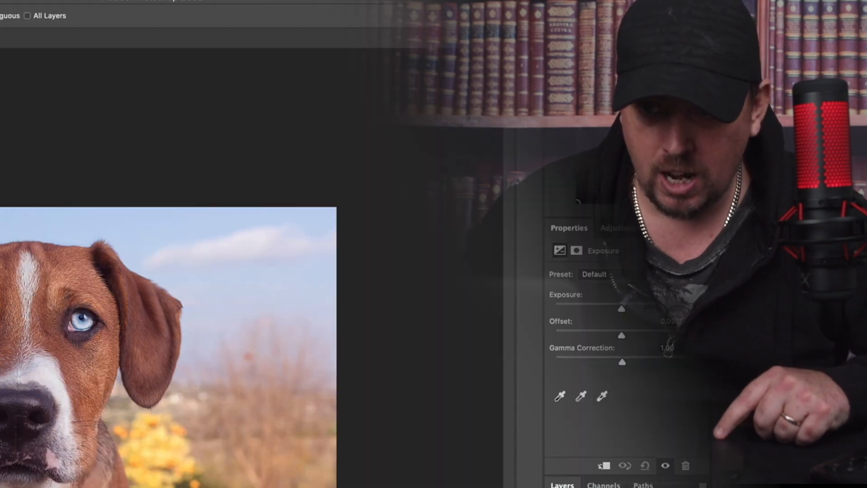
Step: In Photoshop, test the touch ring's Cycle Layers function by stepping back and forth through the layer stack
{"action": "key", "text": "alt+bracketleft"}
{"action": "key", "text": "alt+bracketleft"}
{"action": "key", "text": "alt+bracketright"}
{"action": "key", "text": "alt+bracketright"}
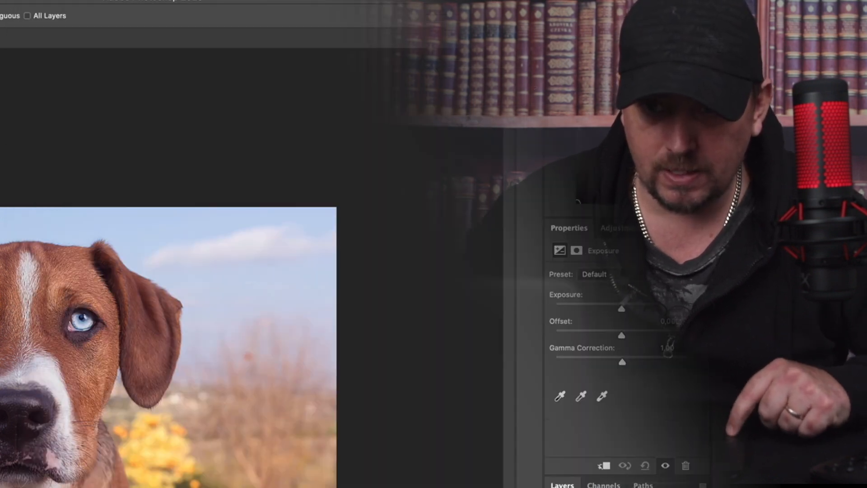
{"action": "key", "text": "alt+bracketleft"}
{"action": "key", "text": "alt+bracketright"}
{"action": "key", "text": "alt+bracketright"}
{"action": "key", "text": "alt+bracketright"}
{"action": "key", "text": "alt+bracketright"}
{"action": "key", "text": "alt+bracketright"}
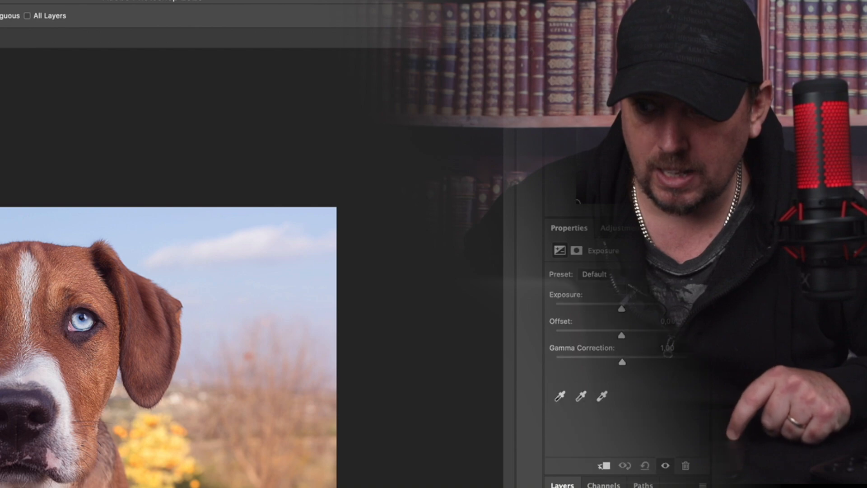
{"action": "key", "text": "alt+bracketleft"}
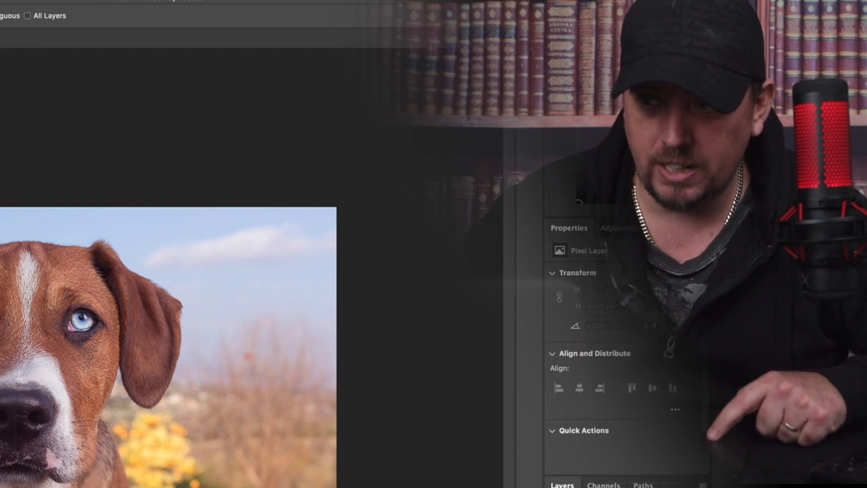
{"action": "key", "text": "alt+bracketleft"}
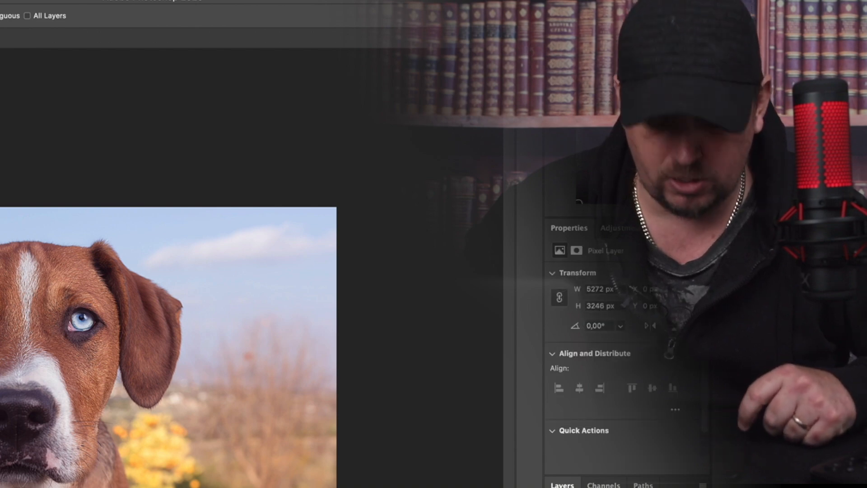
Step: Test the touch ring's zoom function by zooming in and out on the dog's face, and activate the Brush tool
{"action": "scroll", "coordinate": [29, 395], "scroll_direction": "up", "scroll_amount": 8}
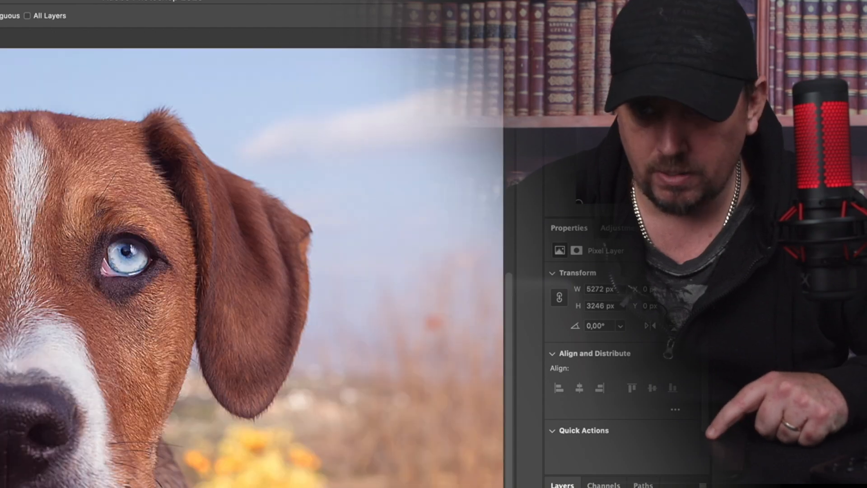
{"action": "scroll", "coordinate": [30, 395], "scroll_direction": "down", "scroll_amount": 6}
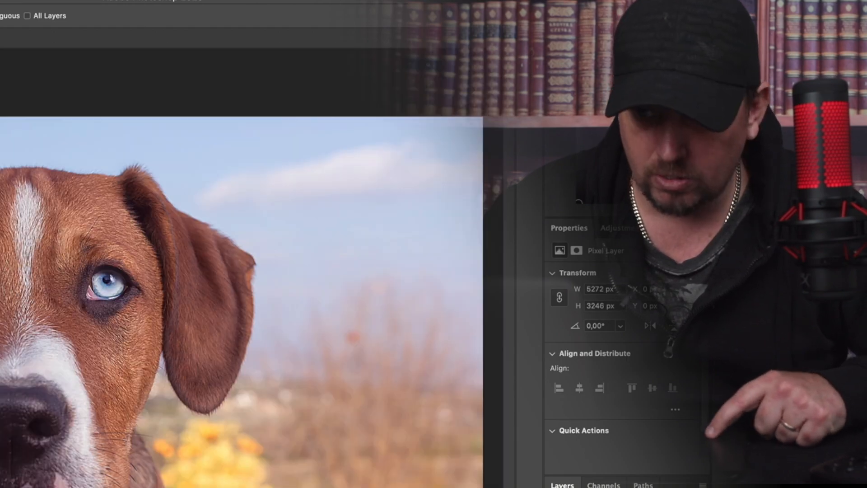
{"action": "scroll", "coordinate": [9, 181], "scroll_direction": "up", "scroll_amount": 8}
{"action": "scroll", "coordinate": [9, 181], "scroll_direction": "down", "scroll_amount": 10}
{"action": "scroll", "coordinate": [9, 190], "scroll_direction": "up", "scroll_amount": 8}
{"action": "scroll", "coordinate": [10, 189], "scroll_direction": "down", "scroll_amount": 1}
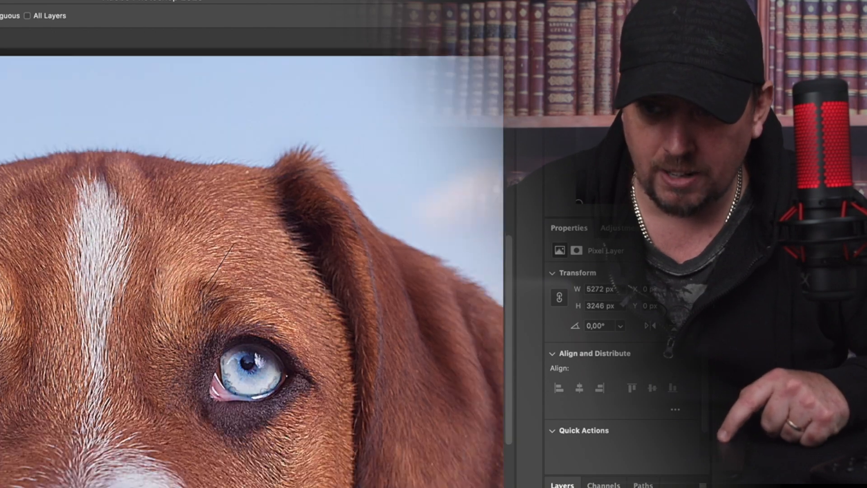
{"action": "scroll", "coordinate": [9, 217], "scroll_direction": "down", "scroll_amount": 5}
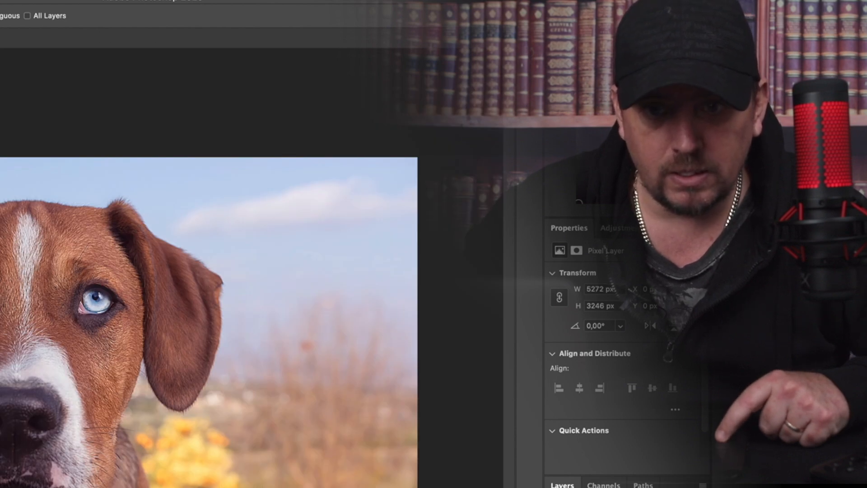
{"action": "key", "text": "b"}
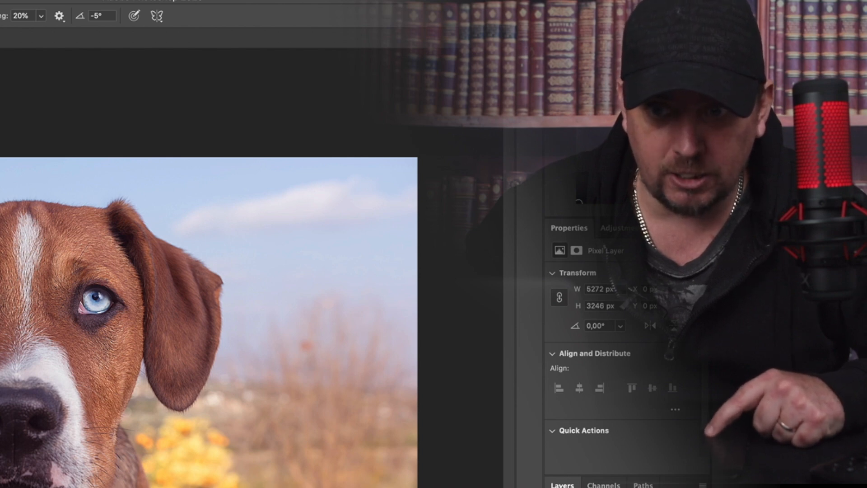
Step: Set the touch ring function below Cycle Layers to a Keystroke named Brush Size, and test the ring's zooming on the dog photo
{"action": "key", "text": "ctrl+Up"}
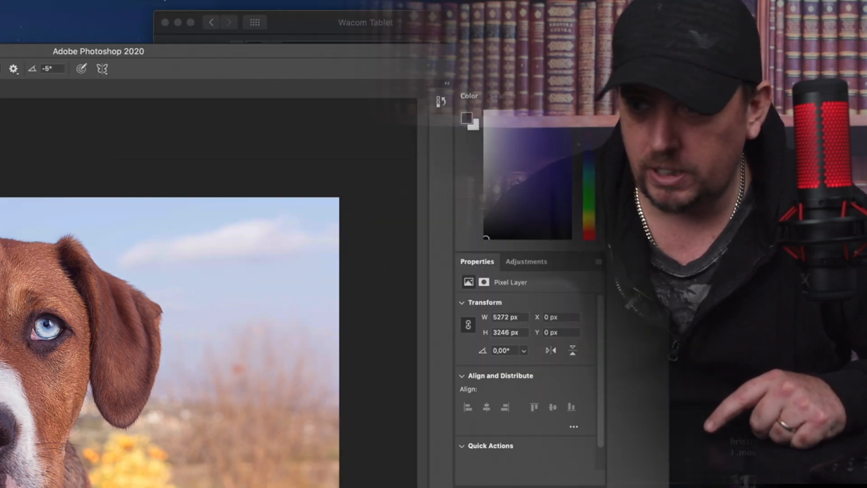
{"action": "left_click", "coordinate": [303, 271]}
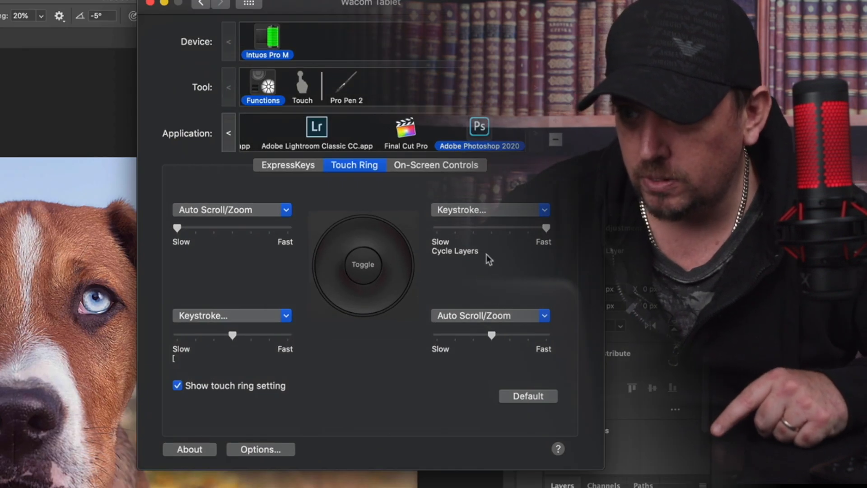
{"action": "left_click", "coordinate": [545, 315]}
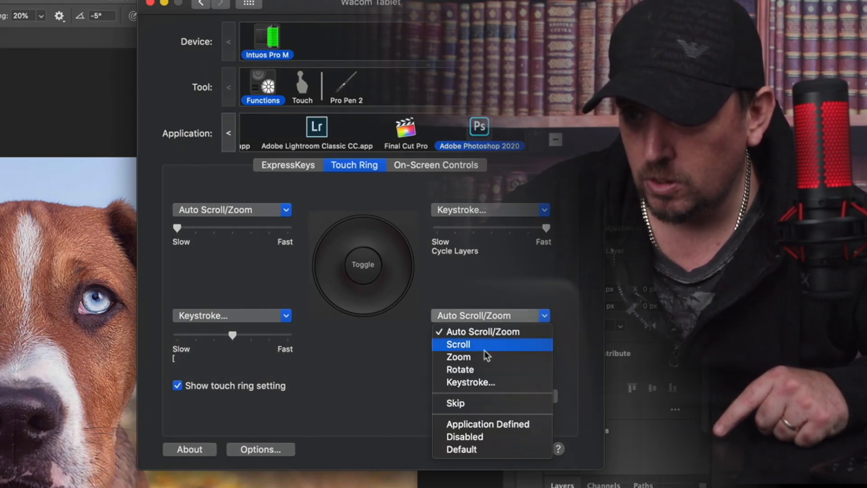
{"action": "left_click", "coordinate": [482, 363]}
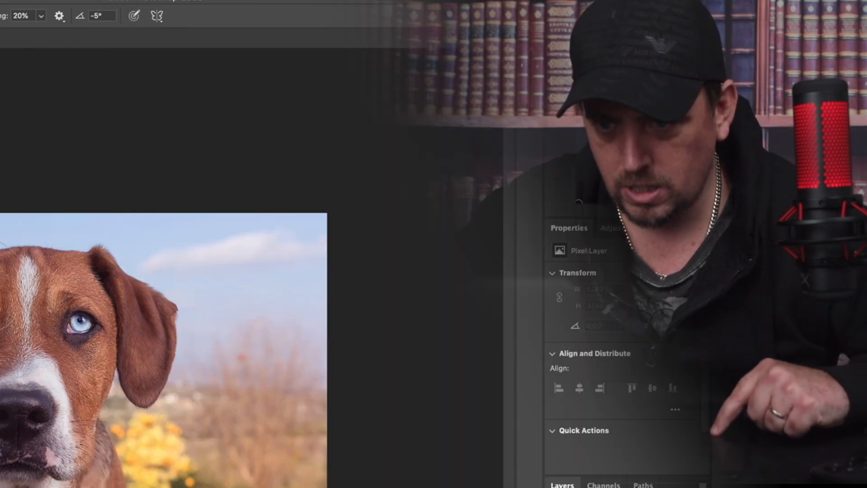
{"action": "scroll", "coordinate": [21, 370], "scroll_direction": "up", "scroll_amount": 5}
{"action": "scroll", "coordinate": [20, 370], "scroll_direction": "down", "scroll_amount": 5}
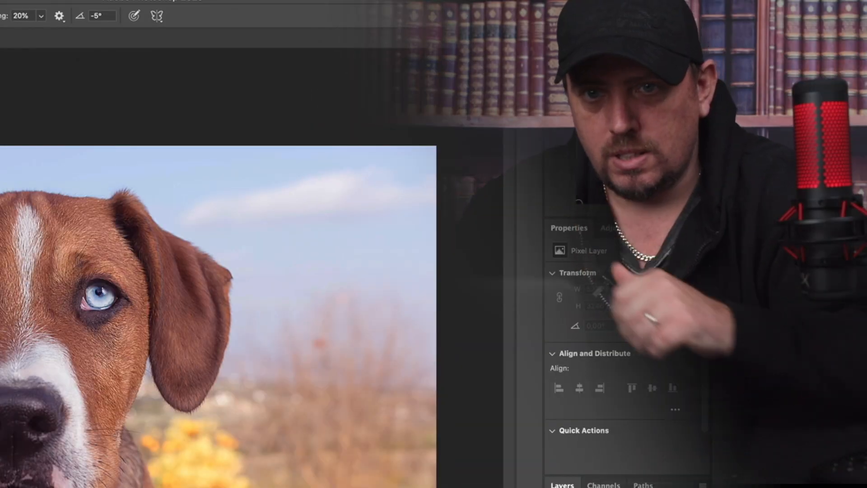
Step: Switch to the Wacom Tablet settings and show the Pro Pen 2 pen options for Adobe Photoshop 2020
{"action": "key", "text": "ctrl+Up"}
{"action": "left_click", "coordinate": [350, 218]}
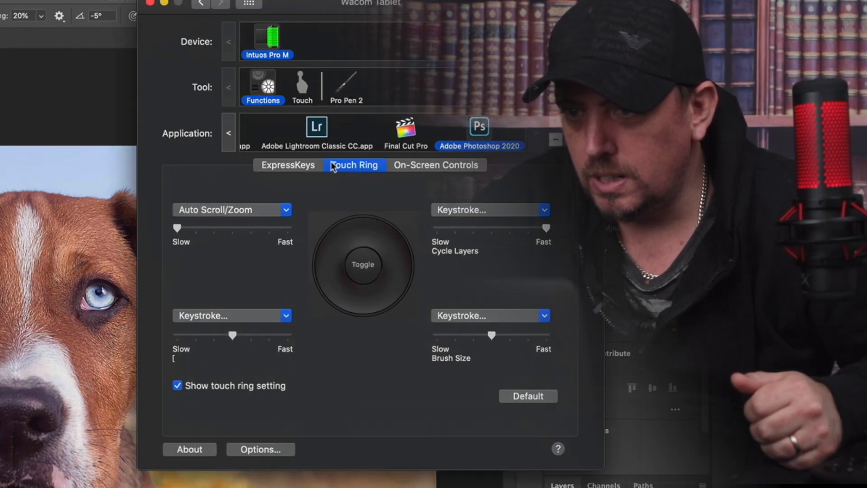
{"action": "left_click", "coordinate": [344, 88]}
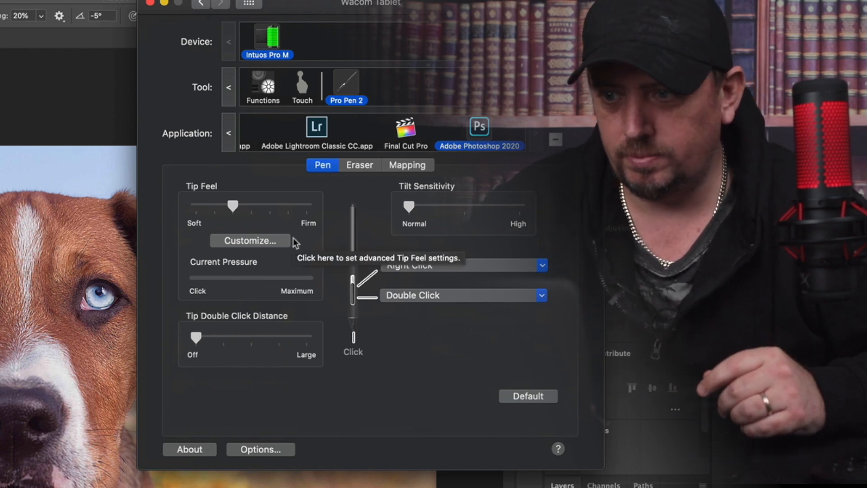
{"action": "left_click", "coordinate": [15, 189]}
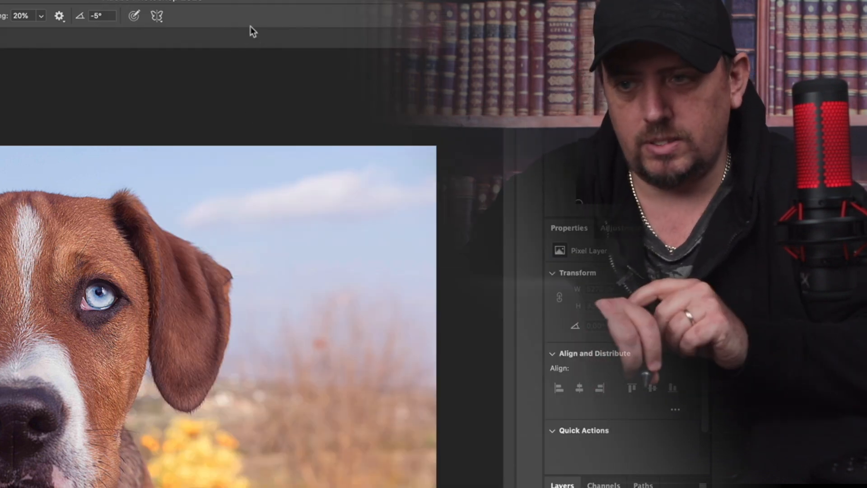
{"action": "key", "text": "ctrl+Up"}
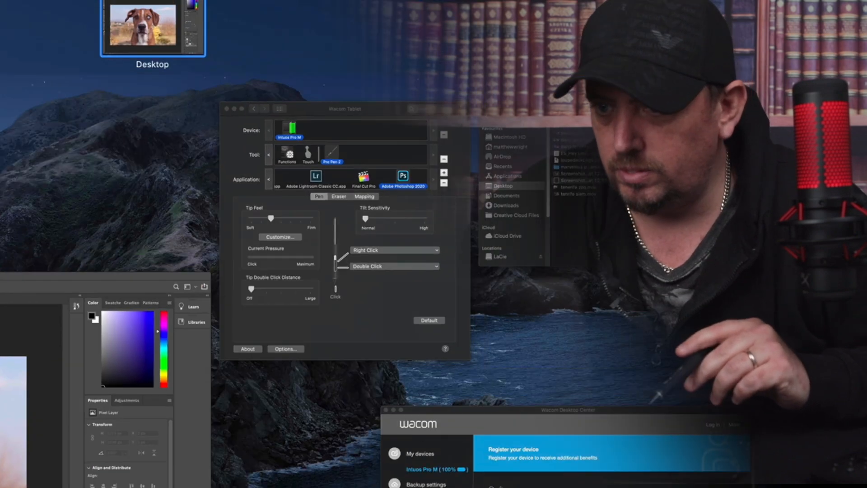
{"action": "left_click", "coordinate": [321, 254]}
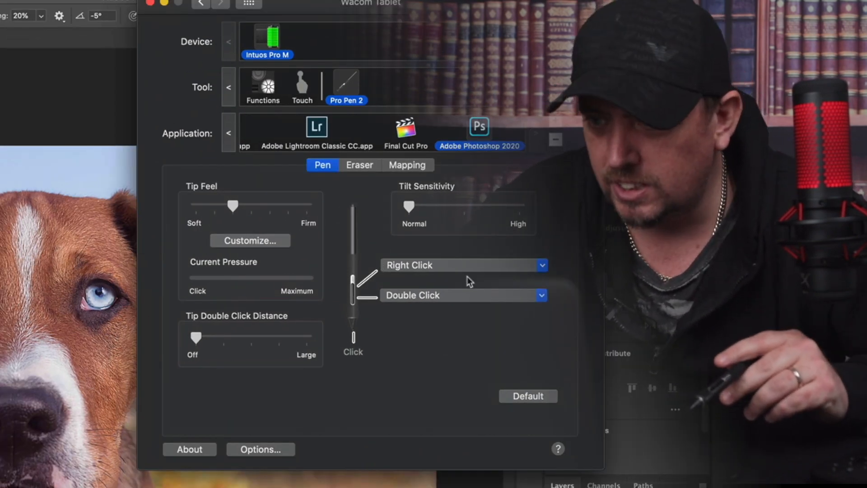
Step: Assign a Keystroke function to the upper side button of the Pro Pen 2
{"action": "left_click", "coordinate": [519, 265]}
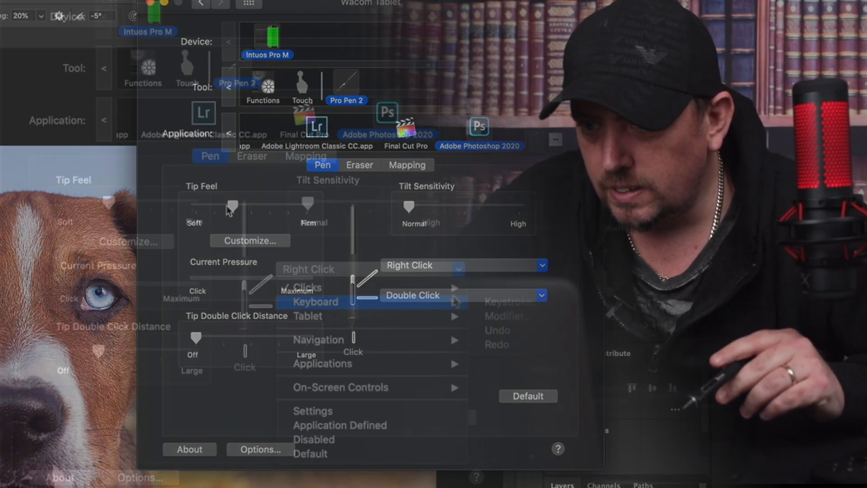
{"action": "mouse_move", "coordinate": [519, 283]}
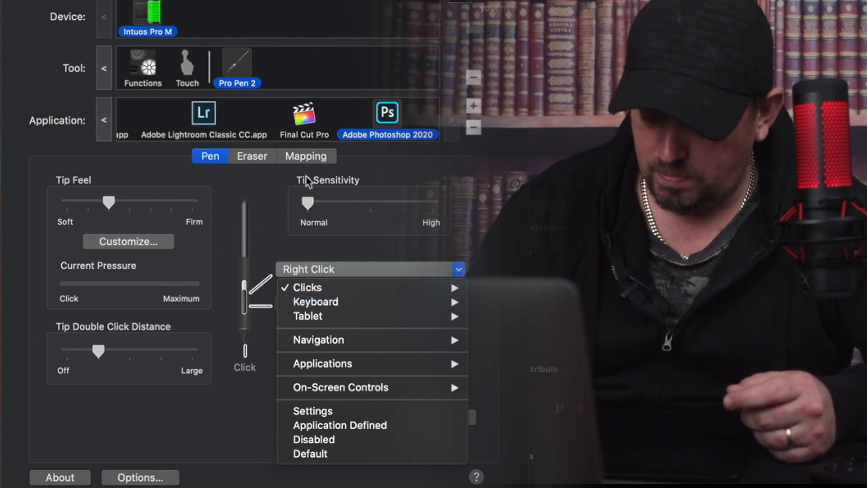
{"action": "left_click", "coordinate": [21, 307]}
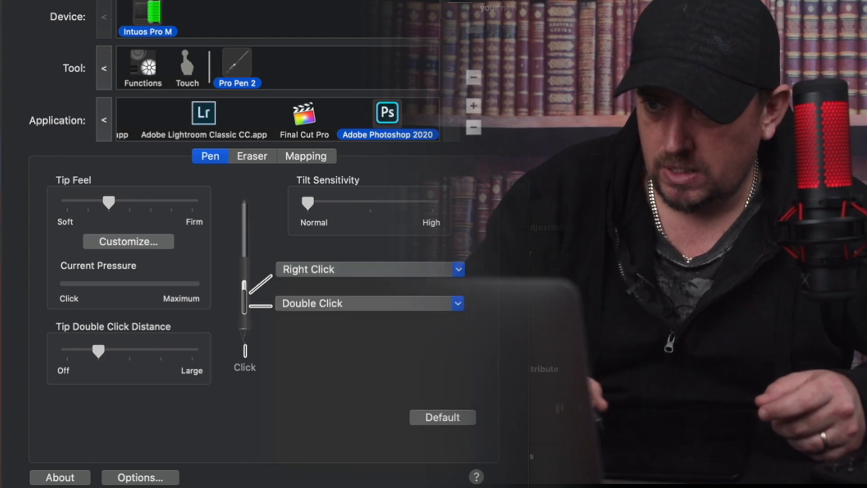
{"action": "left_click", "coordinate": [458, 270]}
{"action": "mouse_move", "coordinate": [448, 293]}
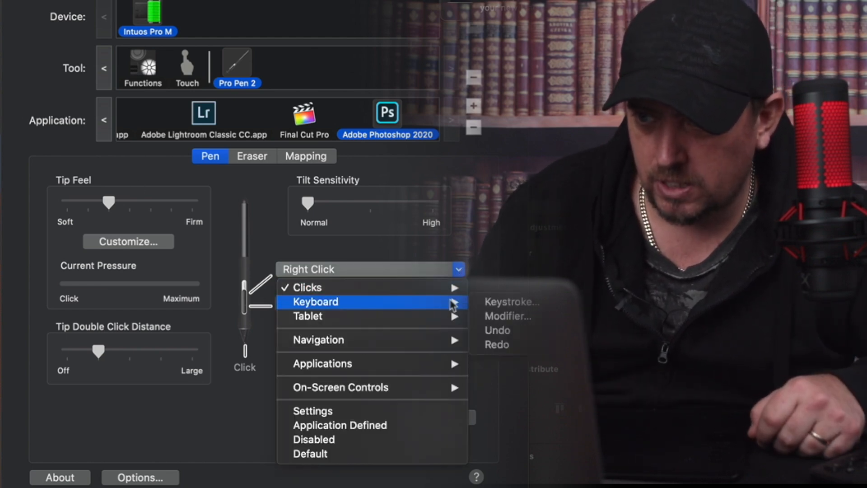
{"action": "left_click", "coordinate": [496, 306]}
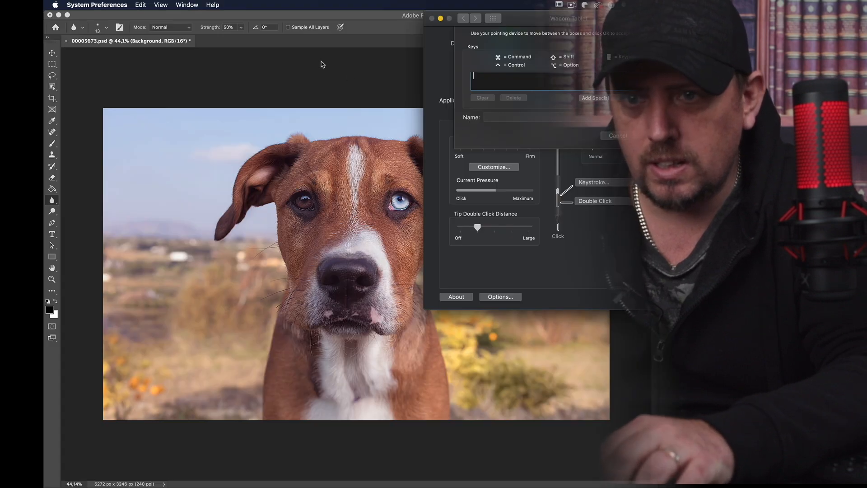
Step: Switch to Photoshop and search its Help for "undo"
{"action": "left_click", "coordinate": [316, 74]}
{"action": "left_click", "coordinate": [337, 5]}
{"action": "type", "text": "und"}
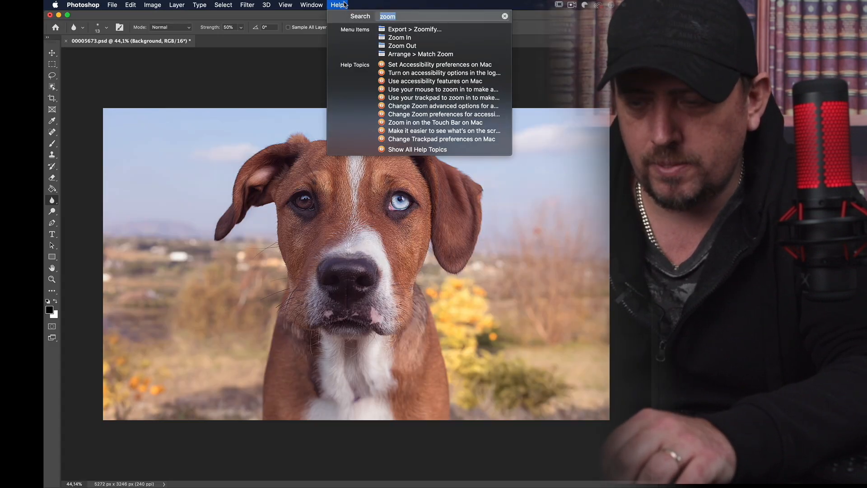
{"action": "type", "text": "o"}
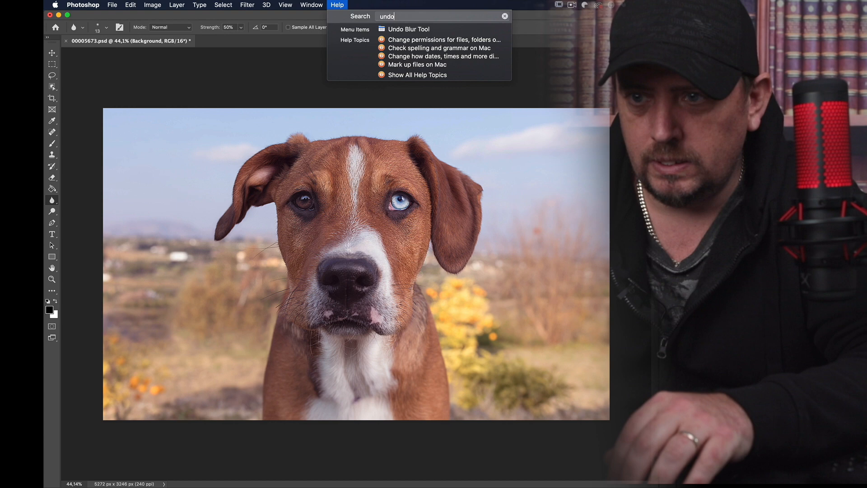
Step: Look up the keyboard shortcut for Step Backward among Photoshop's editing commands
{"action": "mouse_move", "coordinate": [153, 5]}
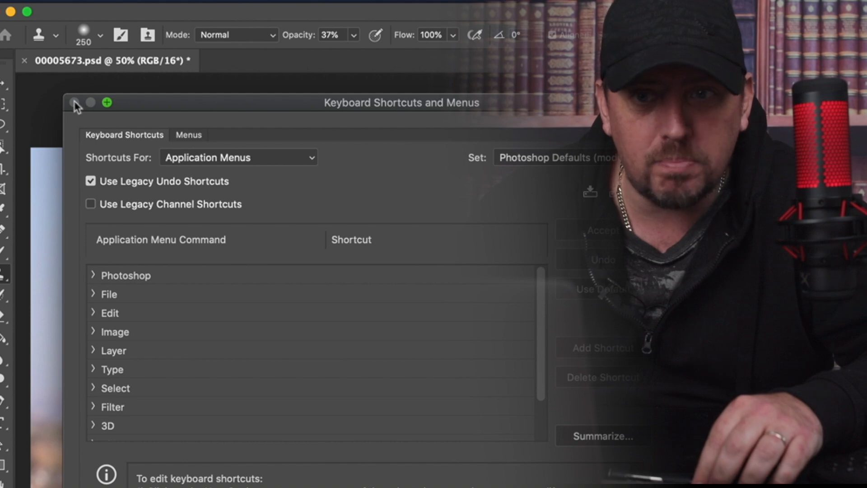
{"action": "left_click", "coordinate": [146, 1]}
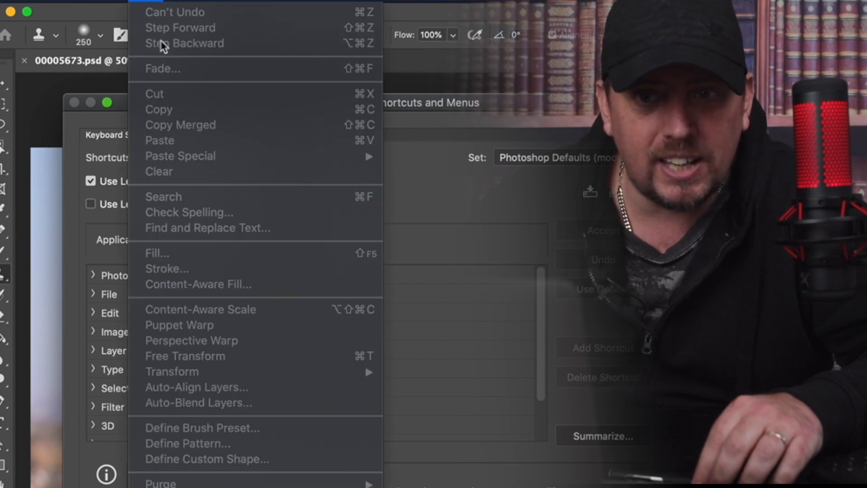
{"action": "left_click", "coordinate": [433, 202]}
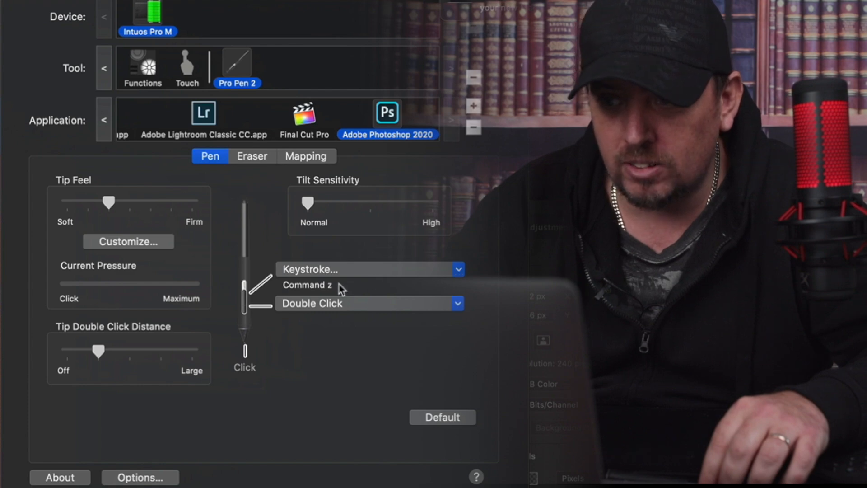
Step: Set the upper pen button's keystroke to Option+Command+Z under the name Command z, and leave the tablet settings
{"action": "left_click", "coordinate": [458, 269]}
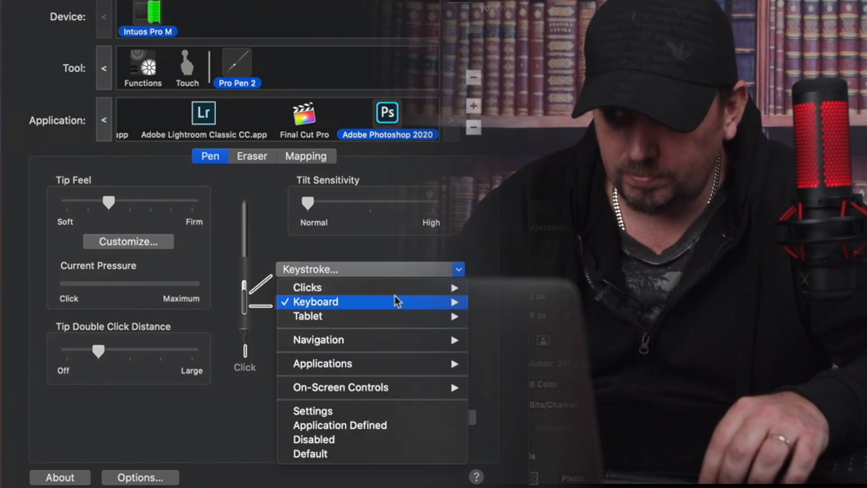
{"action": "mouse_move", "coordinate": [396, 300]}
{"action": "left_click", "coordinate": [501, 302]}
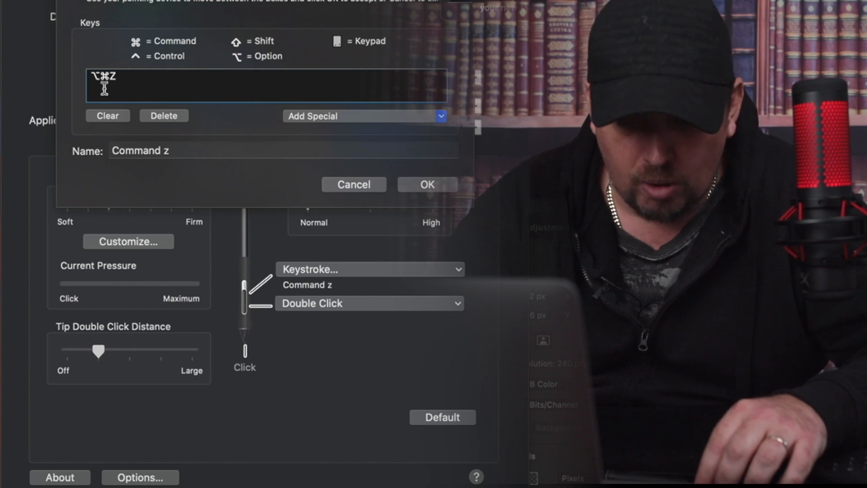
{"action": "left_click", "coordinate": [421, 190]}
{"action": "key", "text": "super+q"}
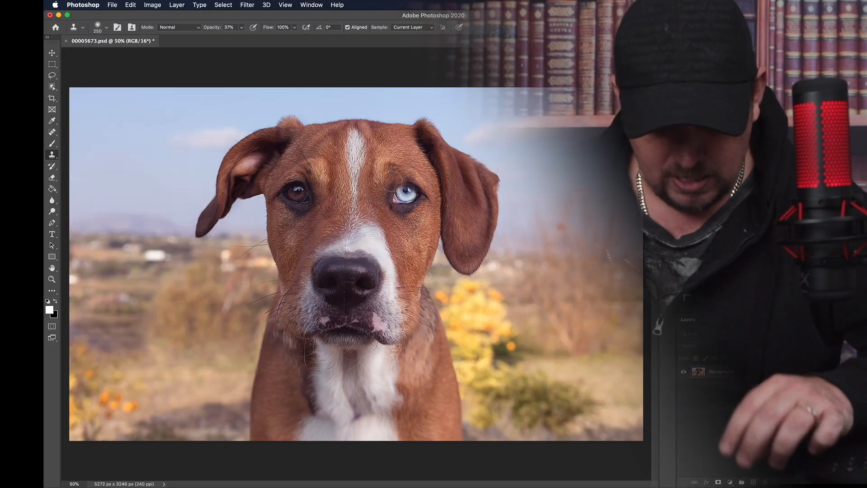
Step: Activate the Brush from the brushes radial control and paint diagonal black test strokes across the dog's head
{"action": "key", "text": "F1"}
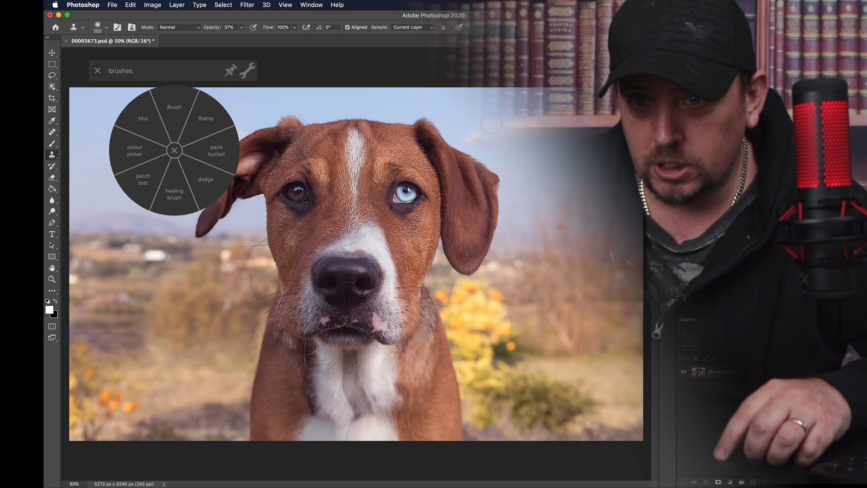
{"action": "left_click", "coordinate": [182, 107]}
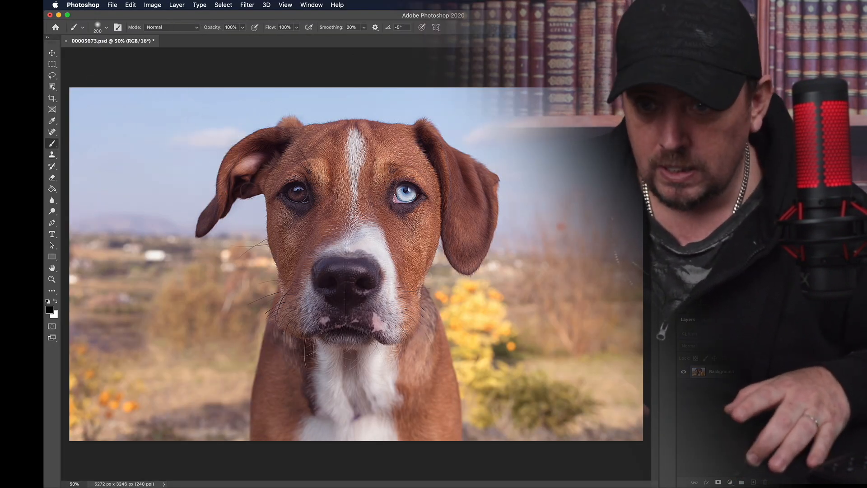
{"action": "left_click_drag", "start_coordinate": [238, 177], "coordinate": [281, 280]}
{"action": "left_click_drag", "start_coordinate": [344, 136], "coordinate": [411, 243]}
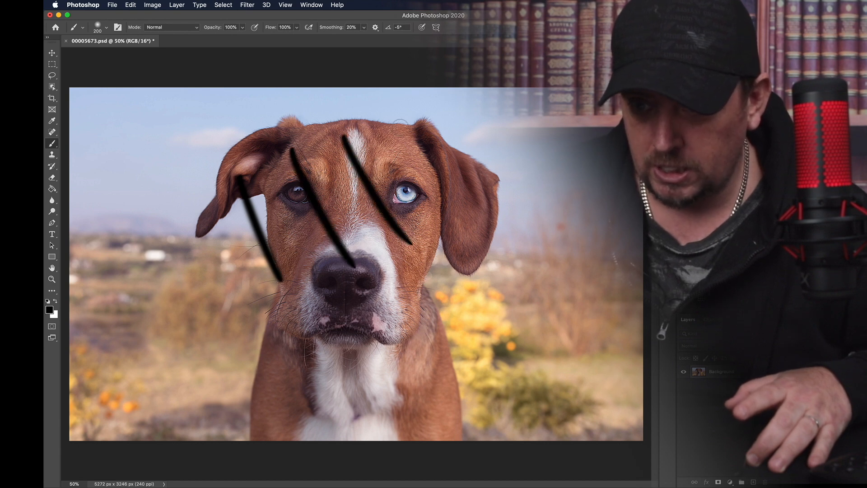
{"action": "left_click_drag", "start_coordinate": [400, 127], "coordinate": [451, 205]}
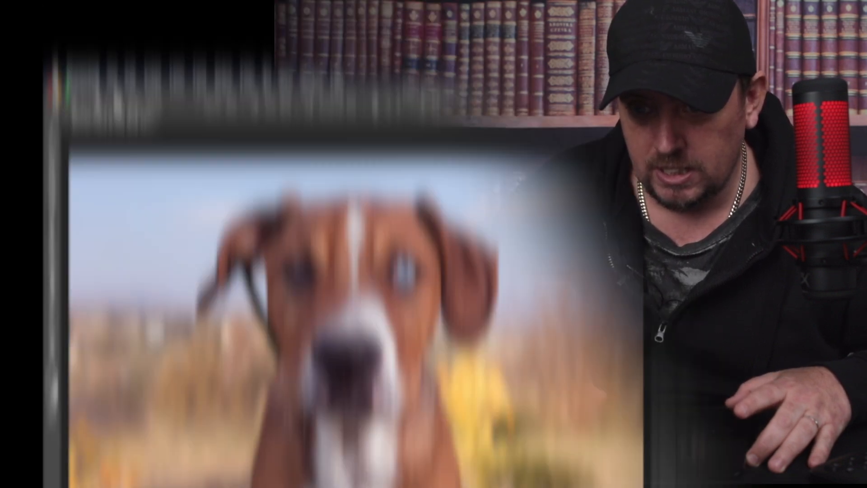